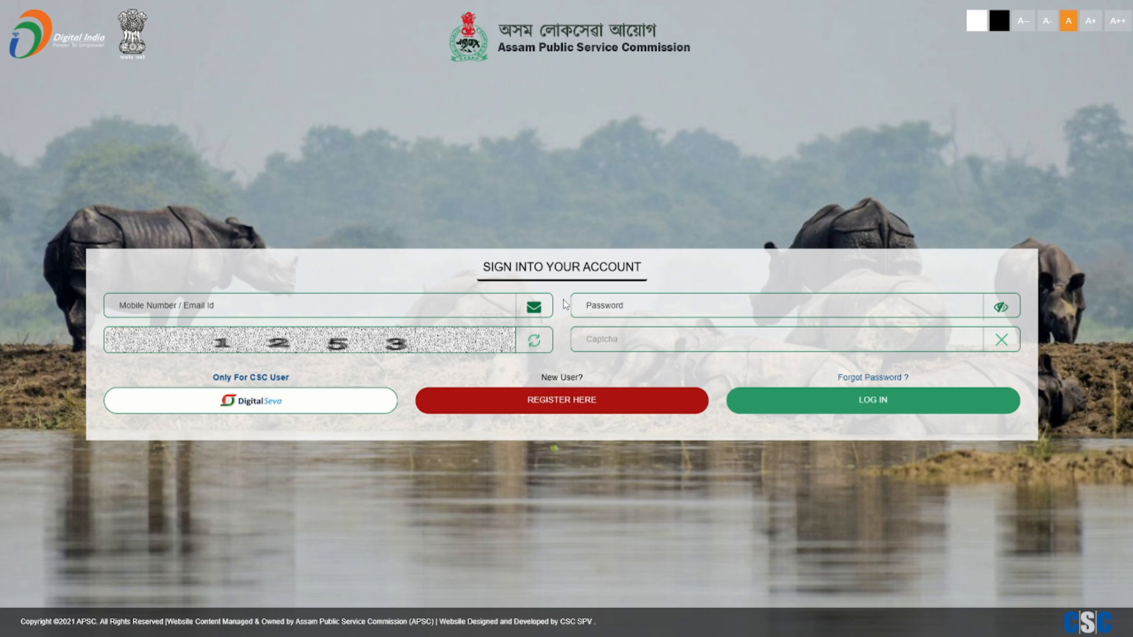
Go from the sign-in page to the Create an Account registration form
click(562, 400)
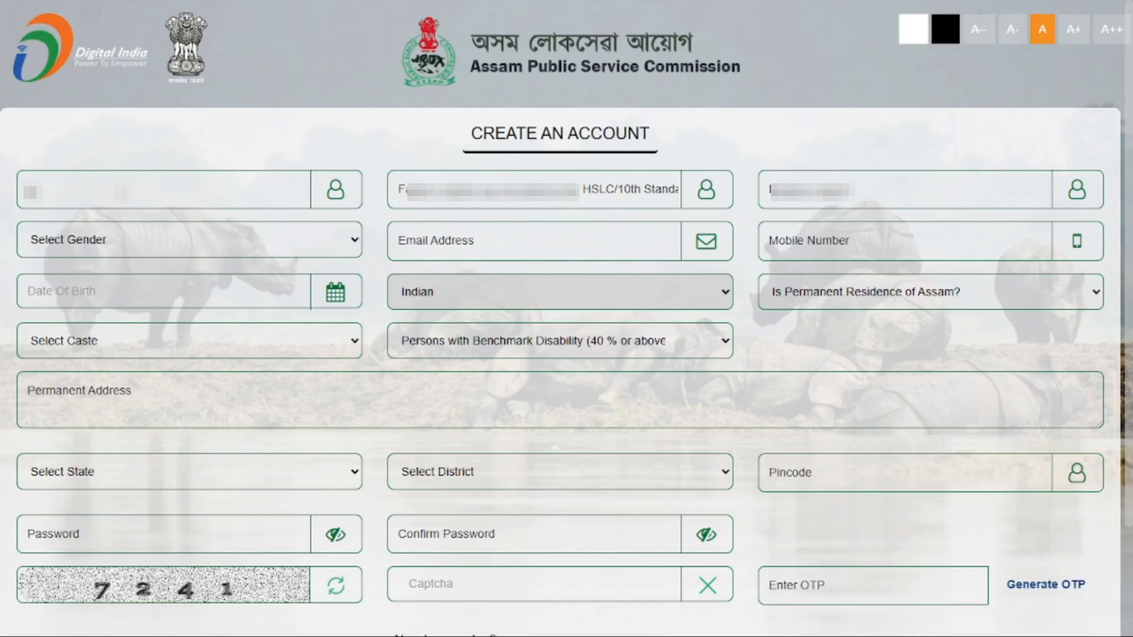
Enter the applicant's and parents' names, gender Male, e-mail, and birth date 01/02/2002
text(??????????????)
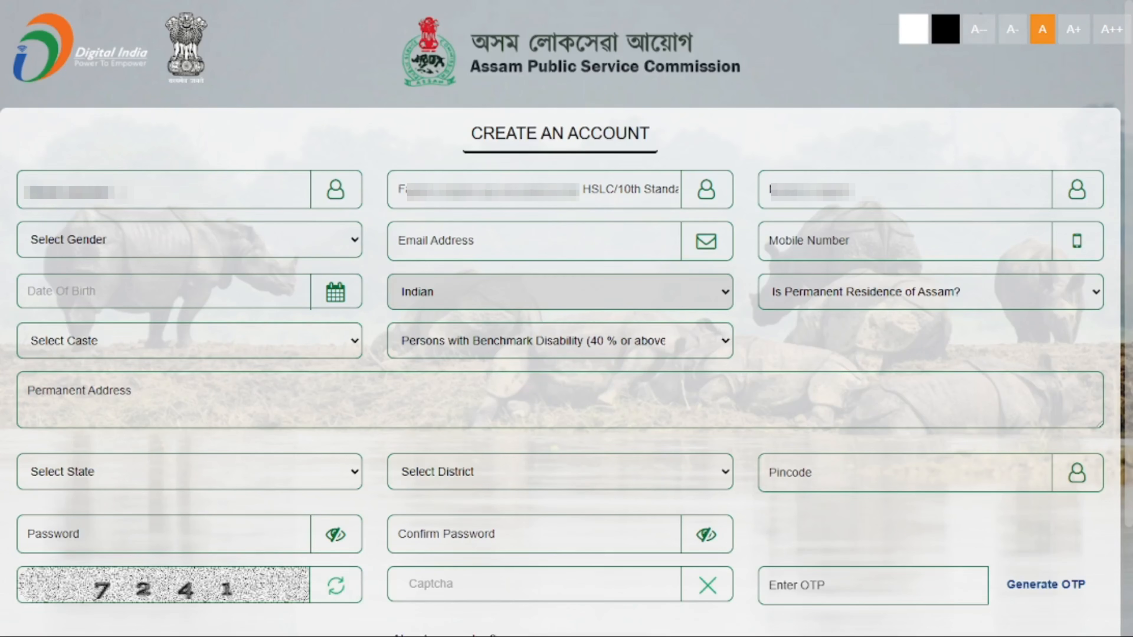
text(r)
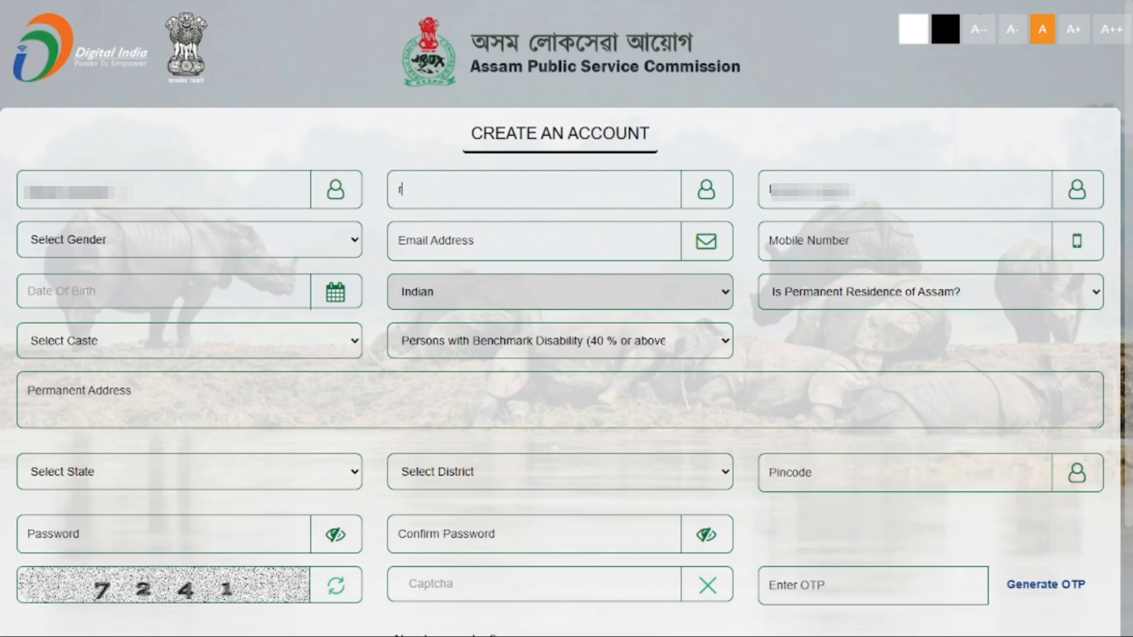
text(a???????)
click(177, 234)
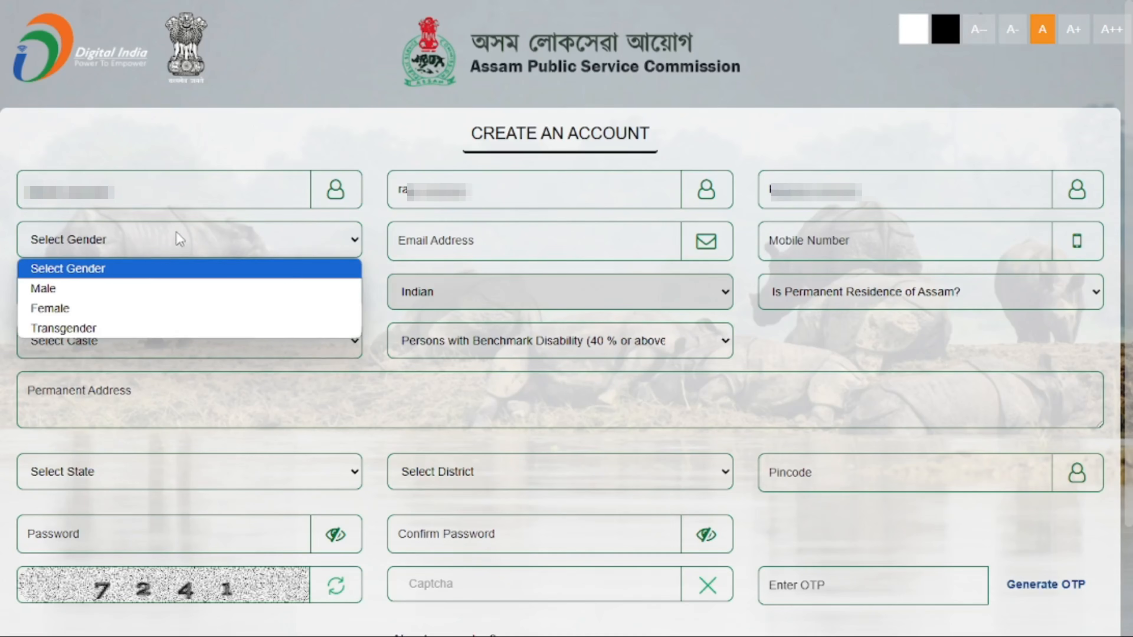
click(114, 285)
click(425, 230)
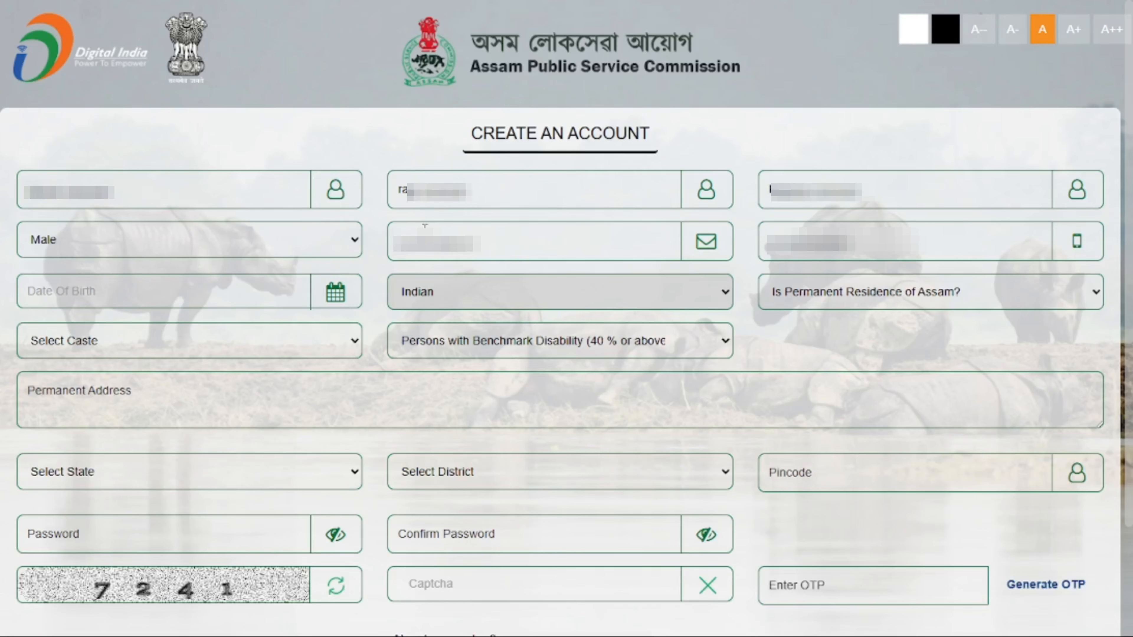
click(134, 291)
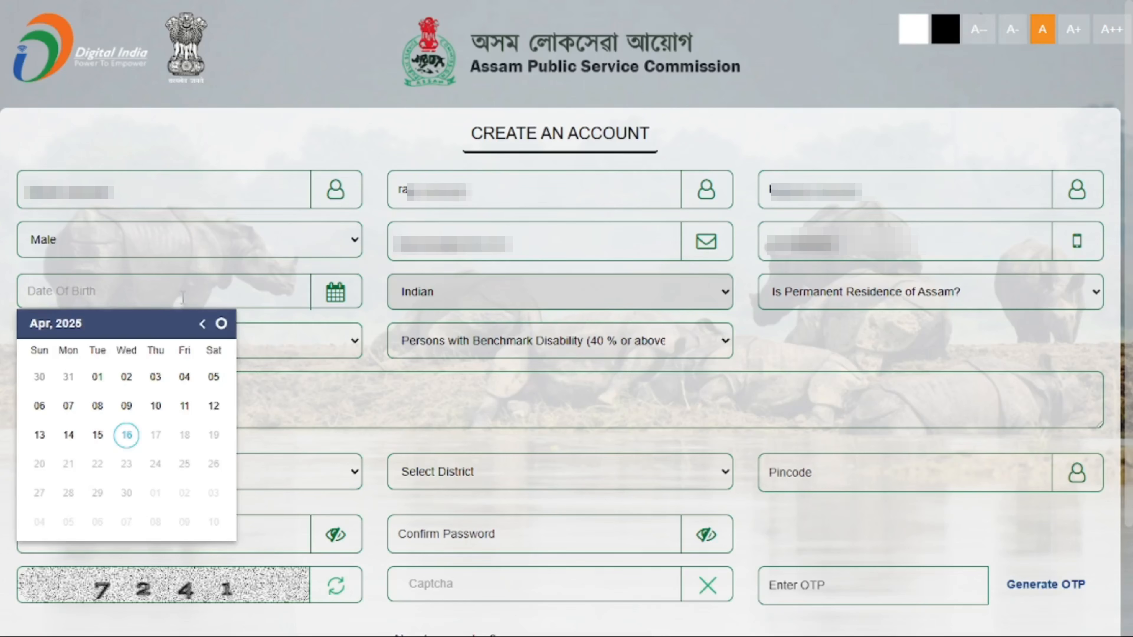
click(79, 325)
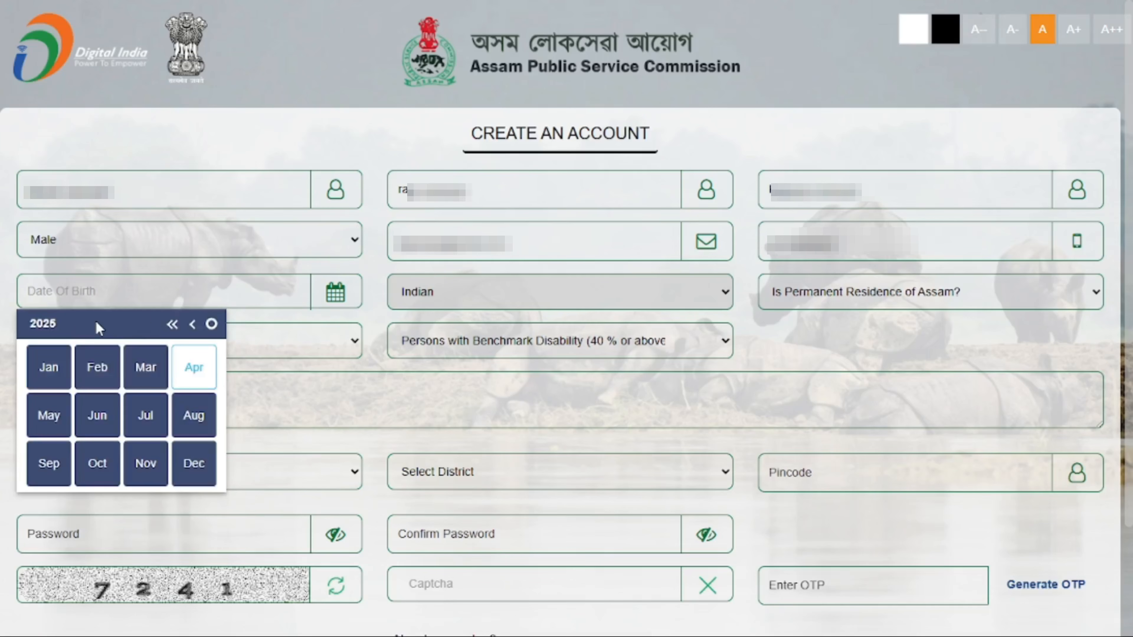
click(171, 325)
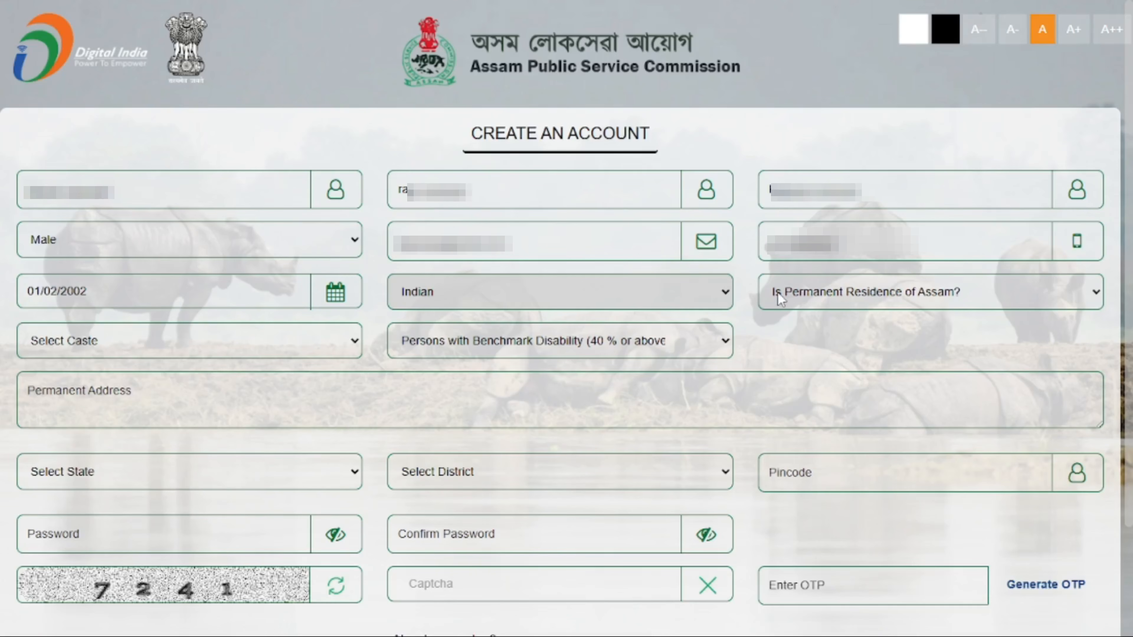
Set permanent Assam resident Yes, caste Scheduled Tribes Plains (STP), and benchmark disability No
click(780, 294)
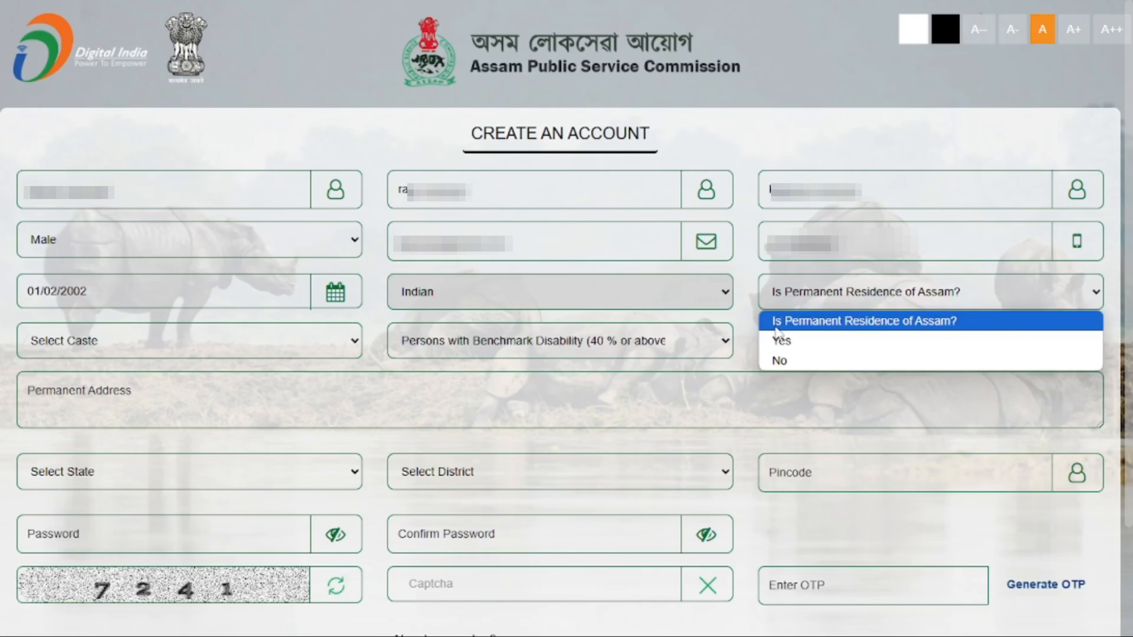
click(782, 341)
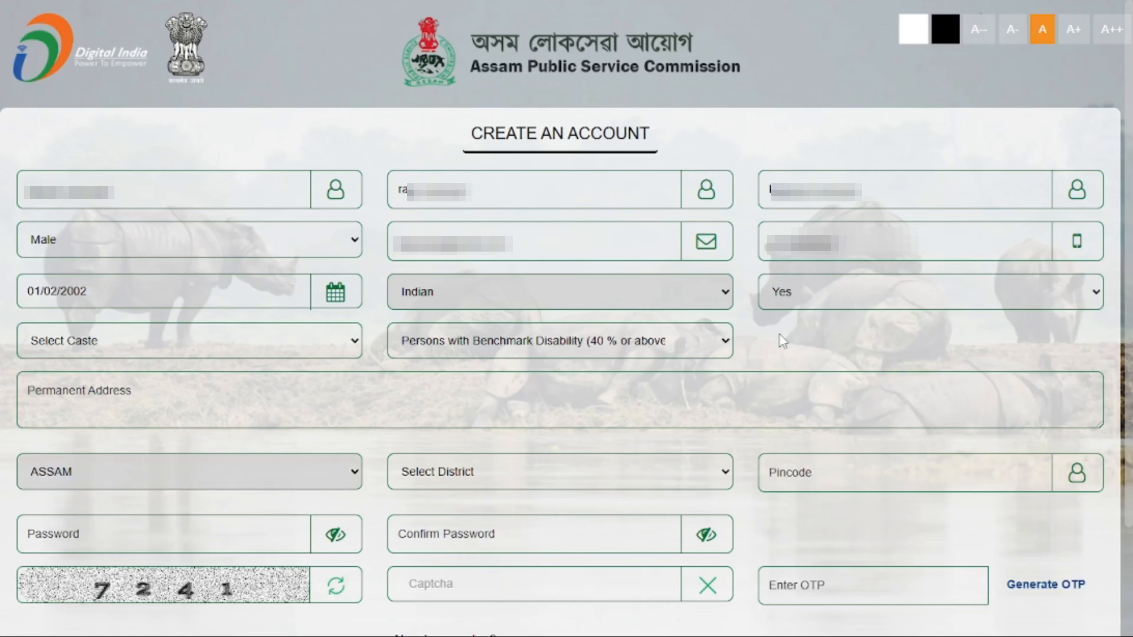
click(355, 340)
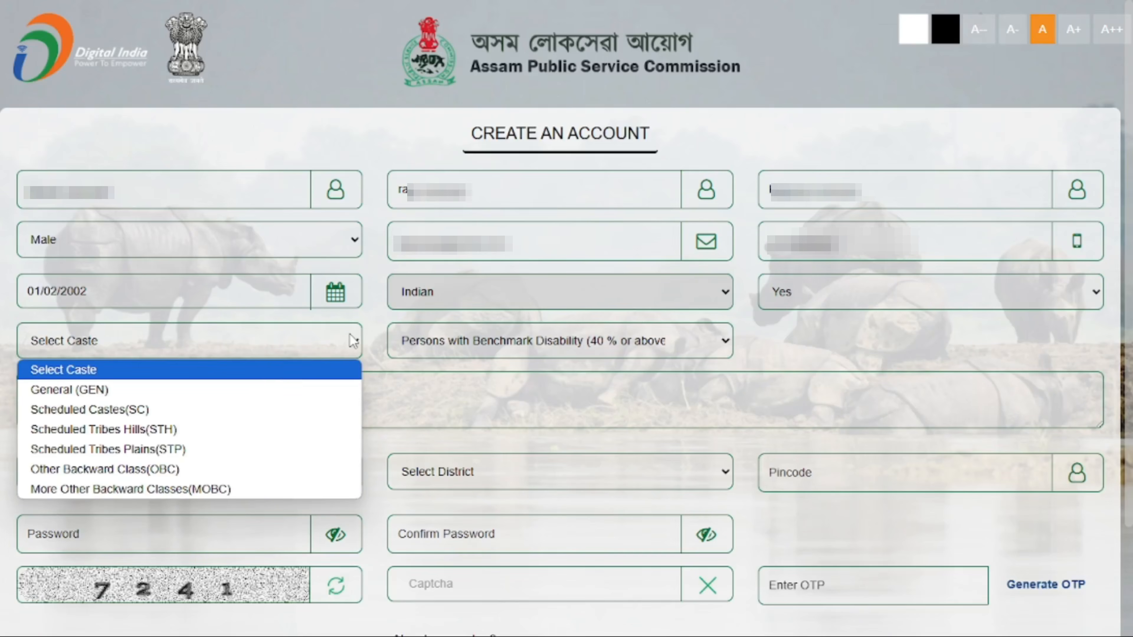
click(179, 449)
click(493, 339)
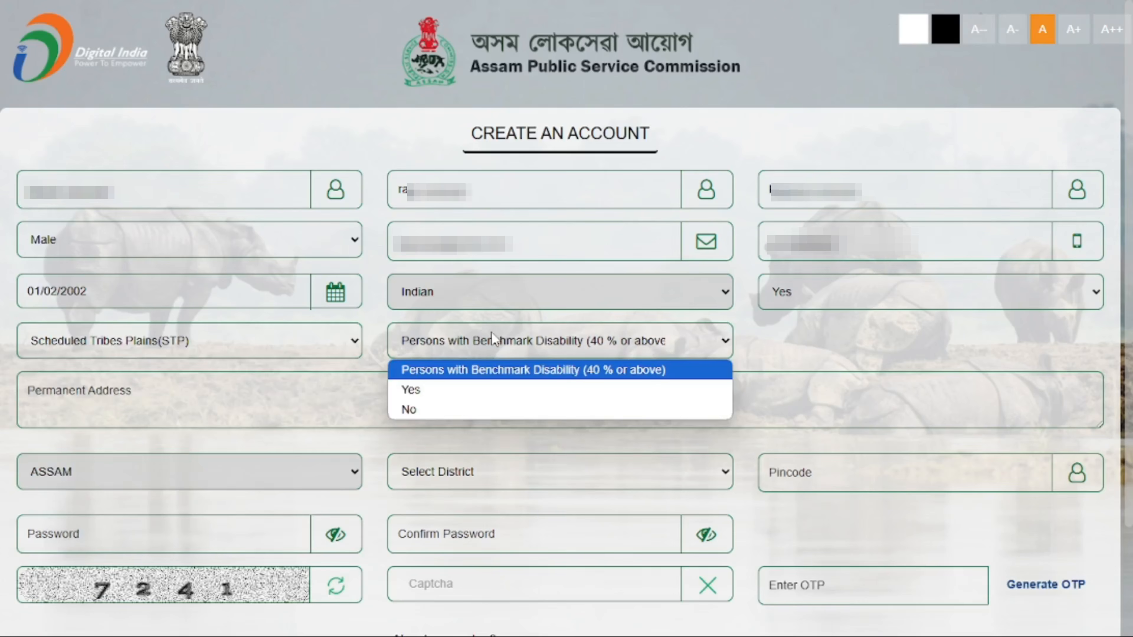
click(426, 423)
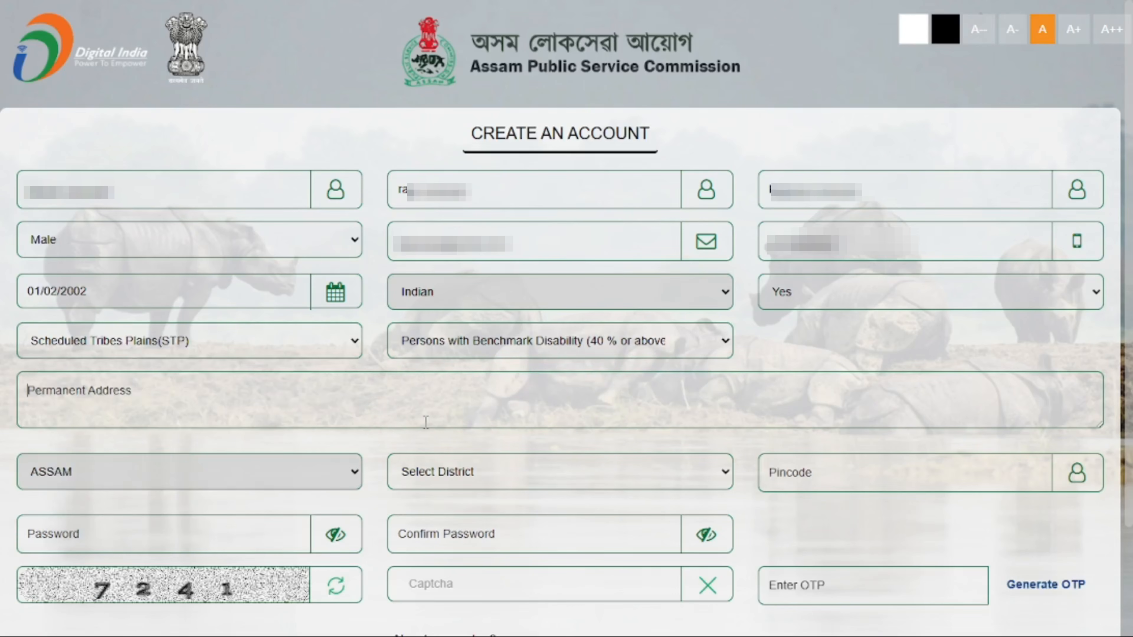
click(478, 348)
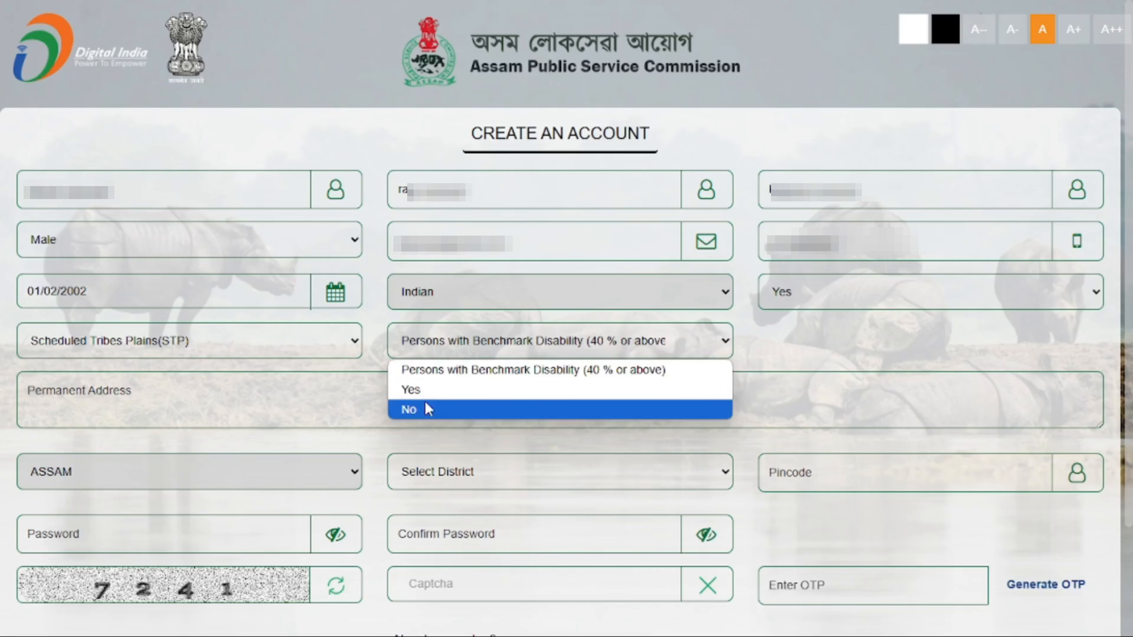
click(425, 404)
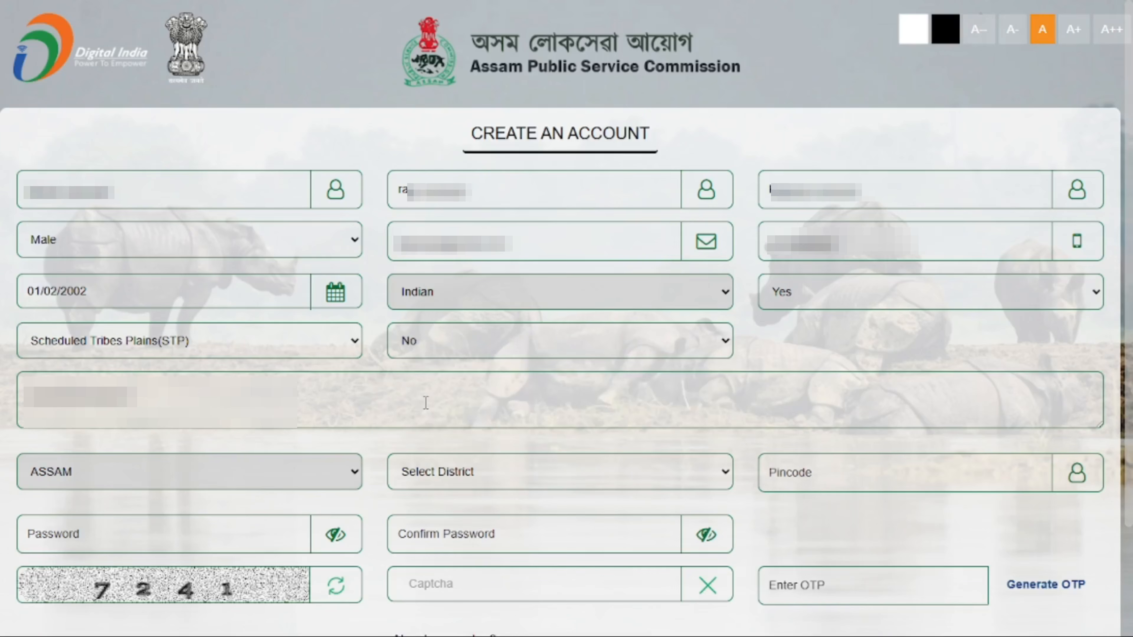
Fill in the postal address, district Dibrugarh, and the pincode
text(guw)
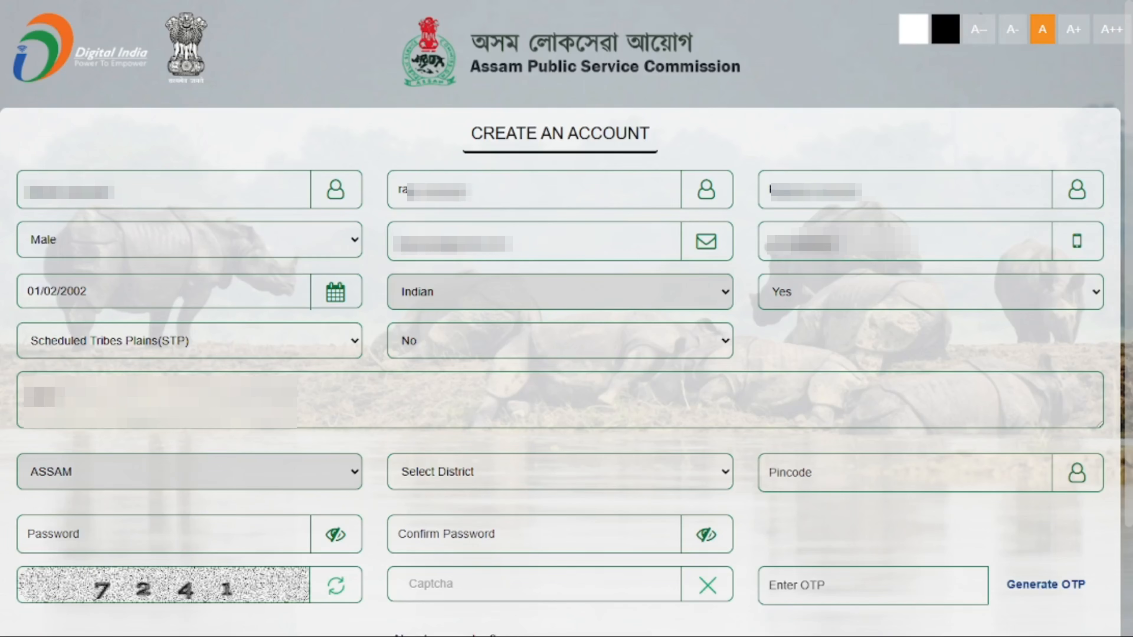
text(ahati)
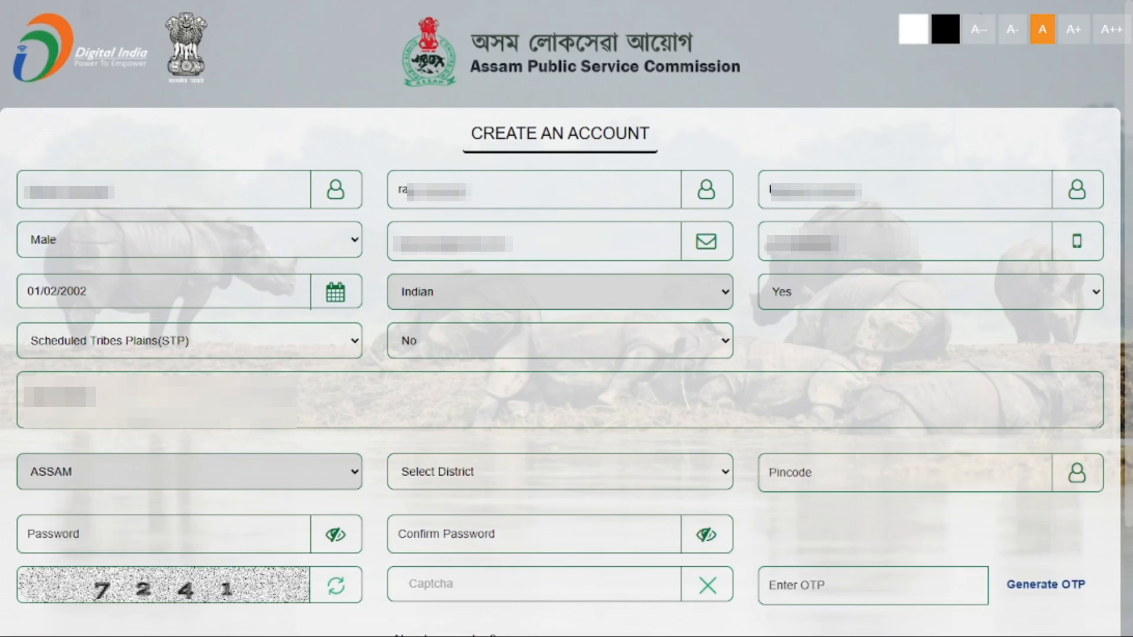
text(ssam)
click(562, 471)
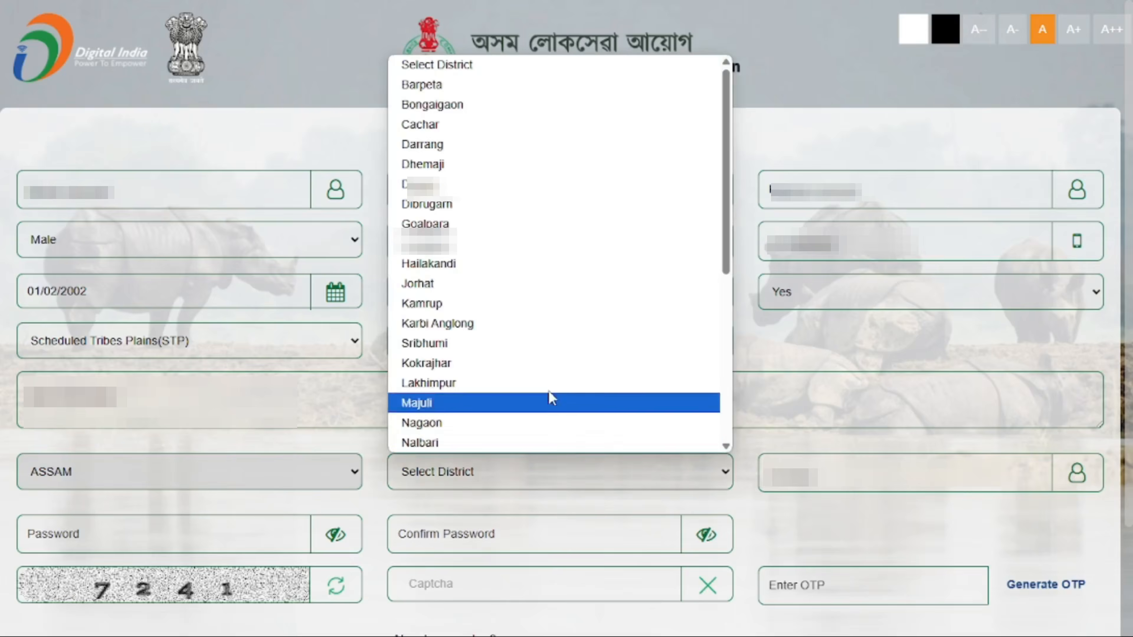
click(513, 205)
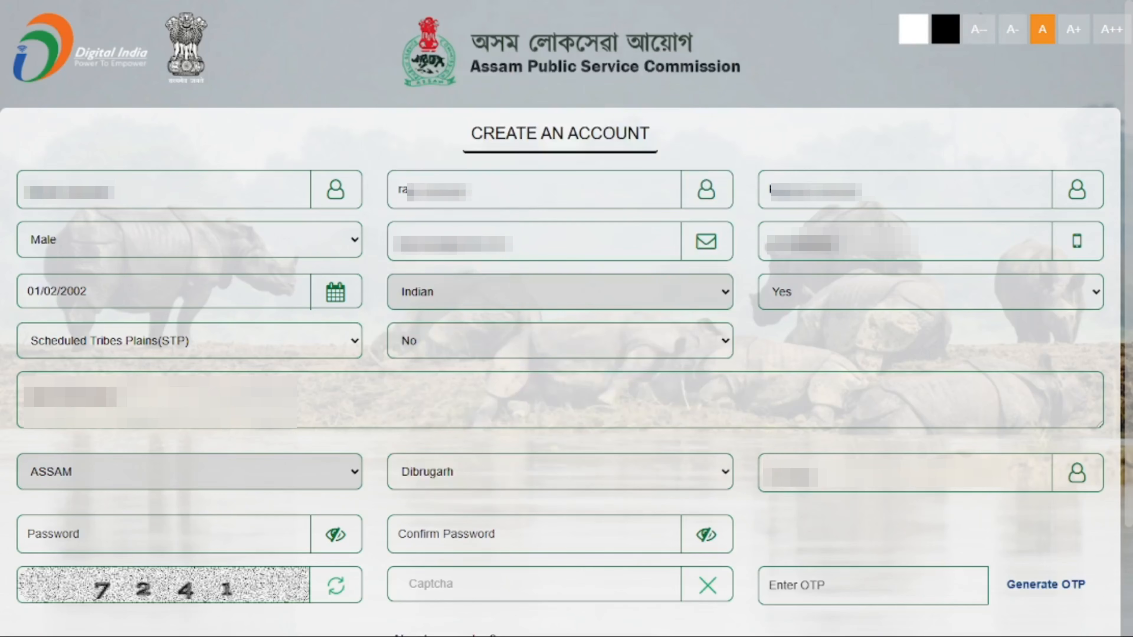
text(786001)
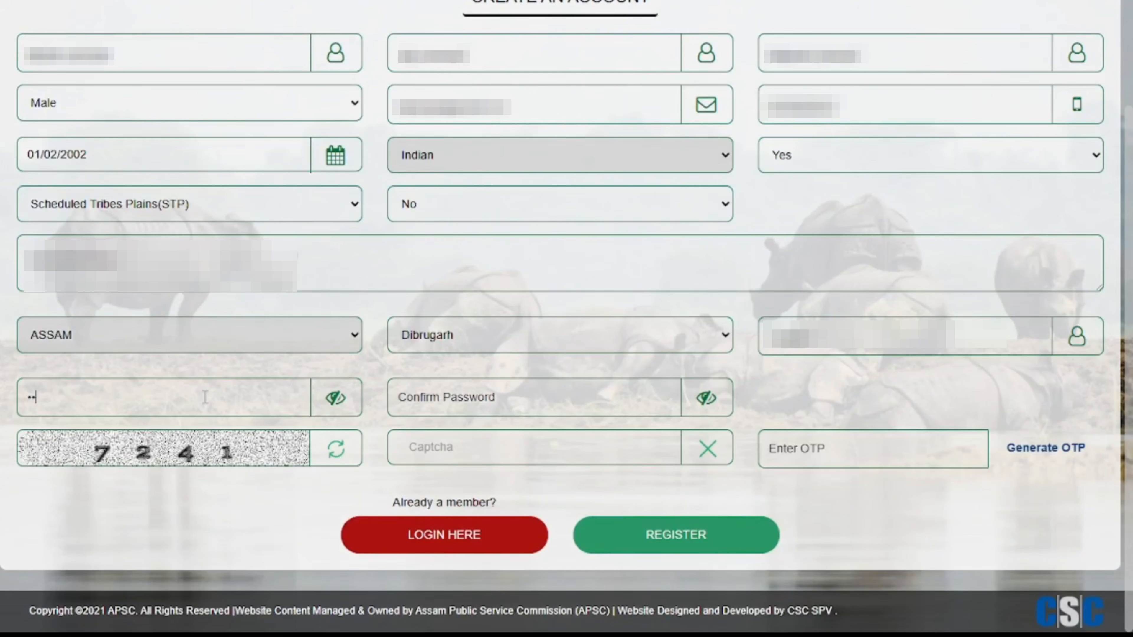
Enter the account password and its confirmation
text(••••••••)
text(•••)
key(Tab)
text(•••••)
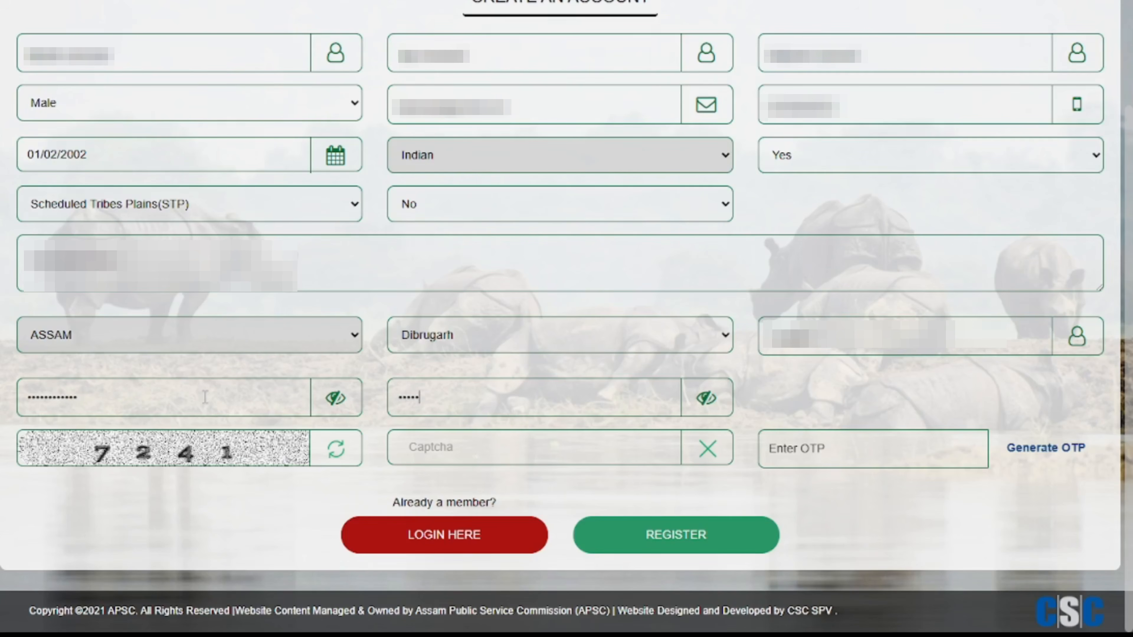
key(BackSpace)
key(BackSpace)
key(BackSpace)
Enter the captcha, verify the mobile OTP, and submit the registration
click(431, 451)
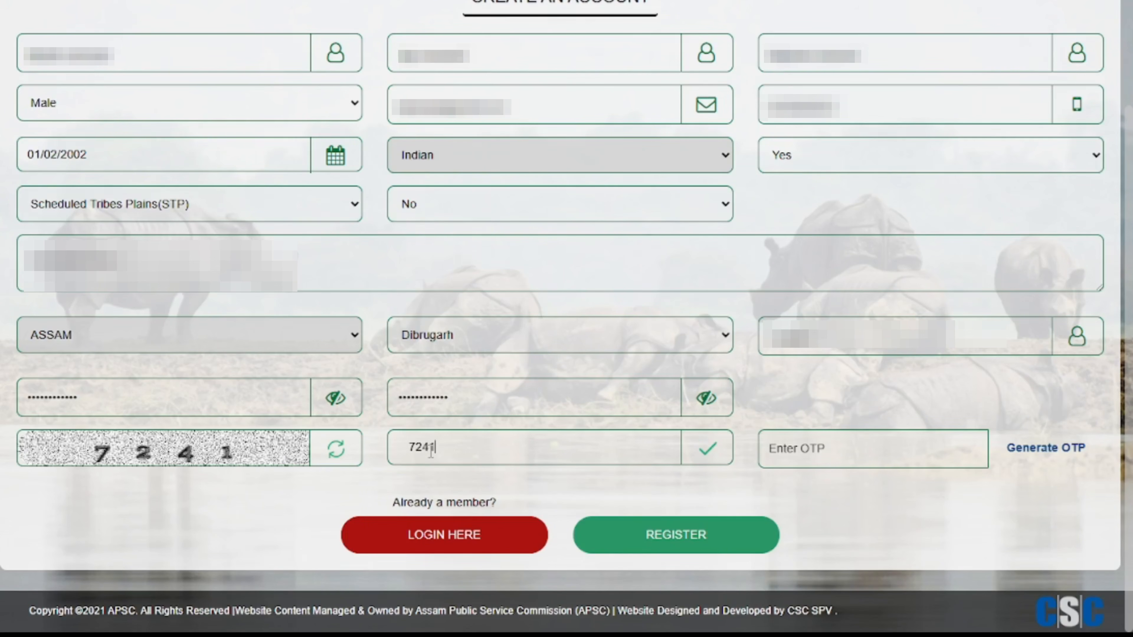
click(1048, 452)
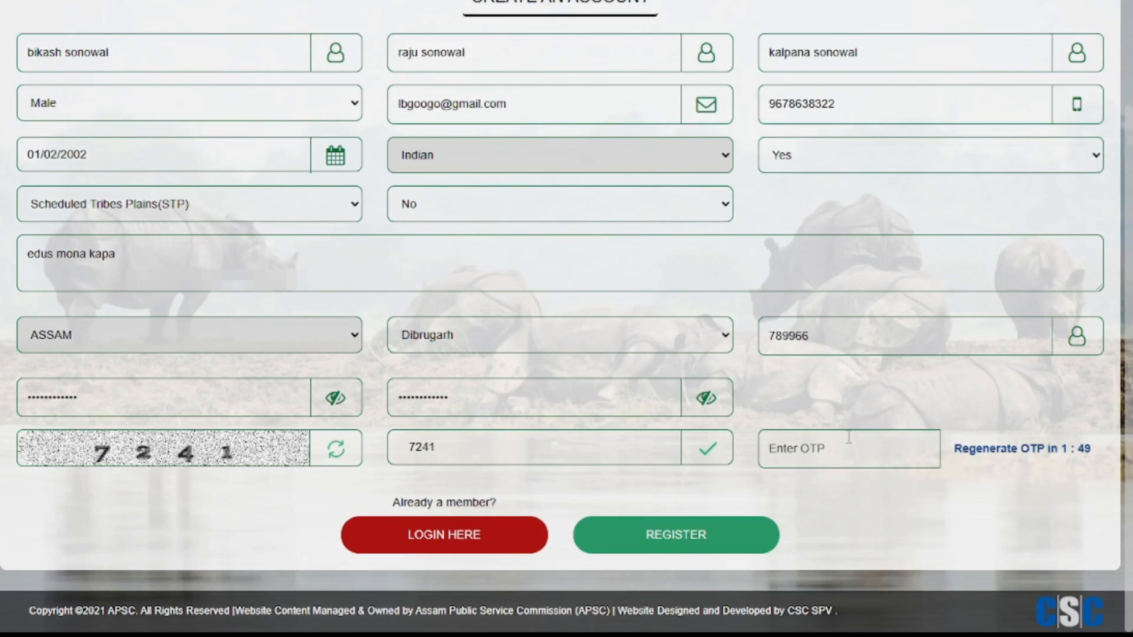
click(849, 437)
click(654, 536)
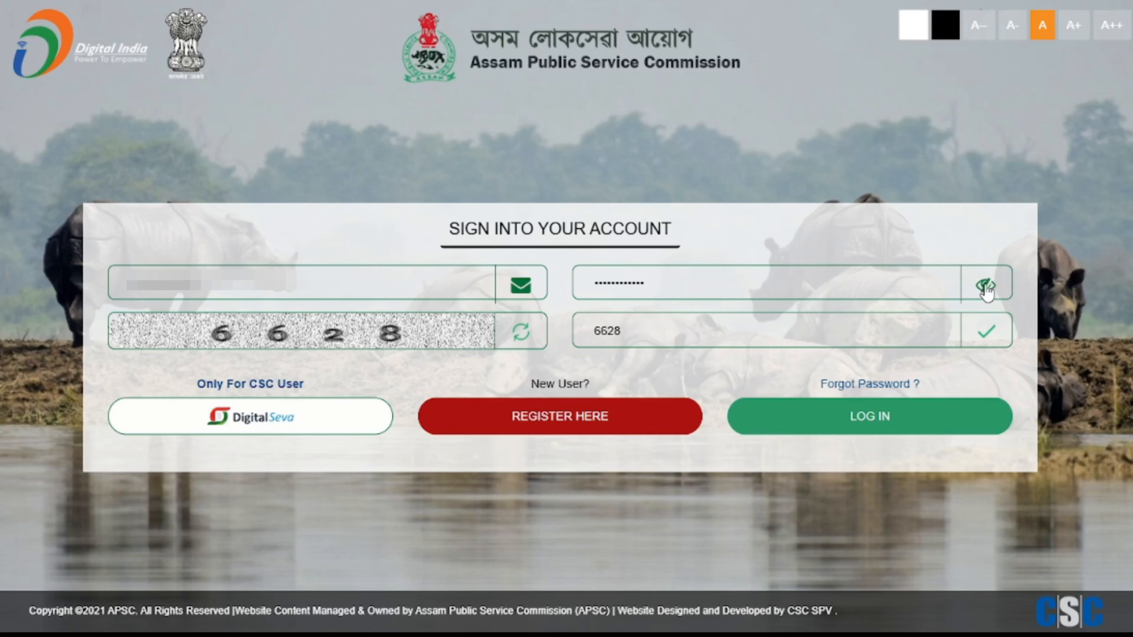
Check the entered password with the show/hide toggle, then log into the new account
click(985, 285)
click(986, 288)
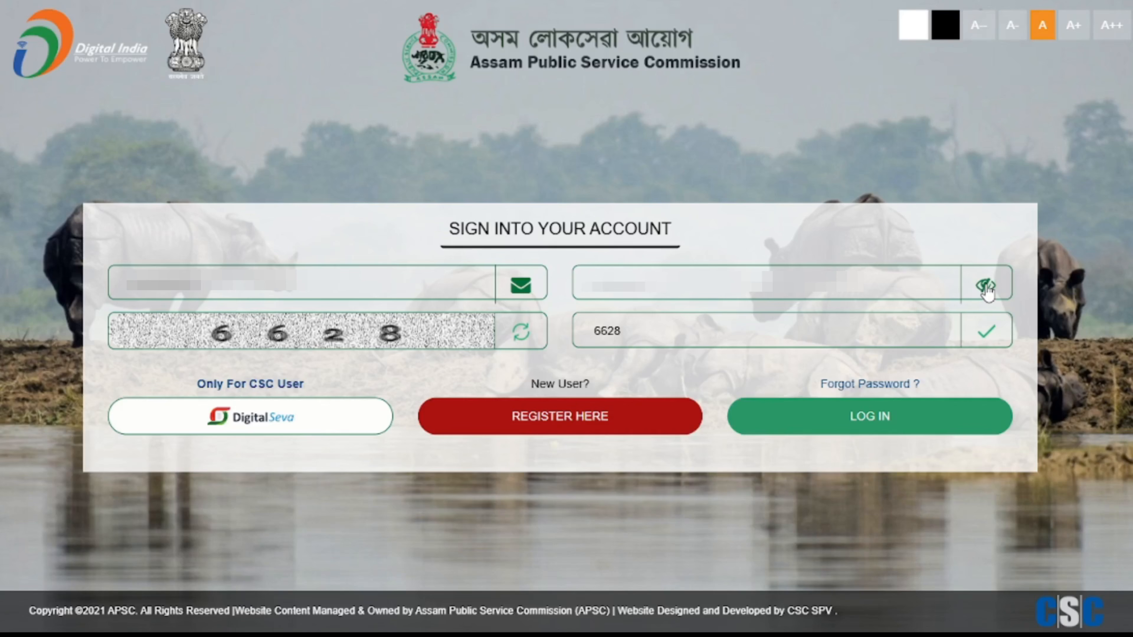
click(842, 428)
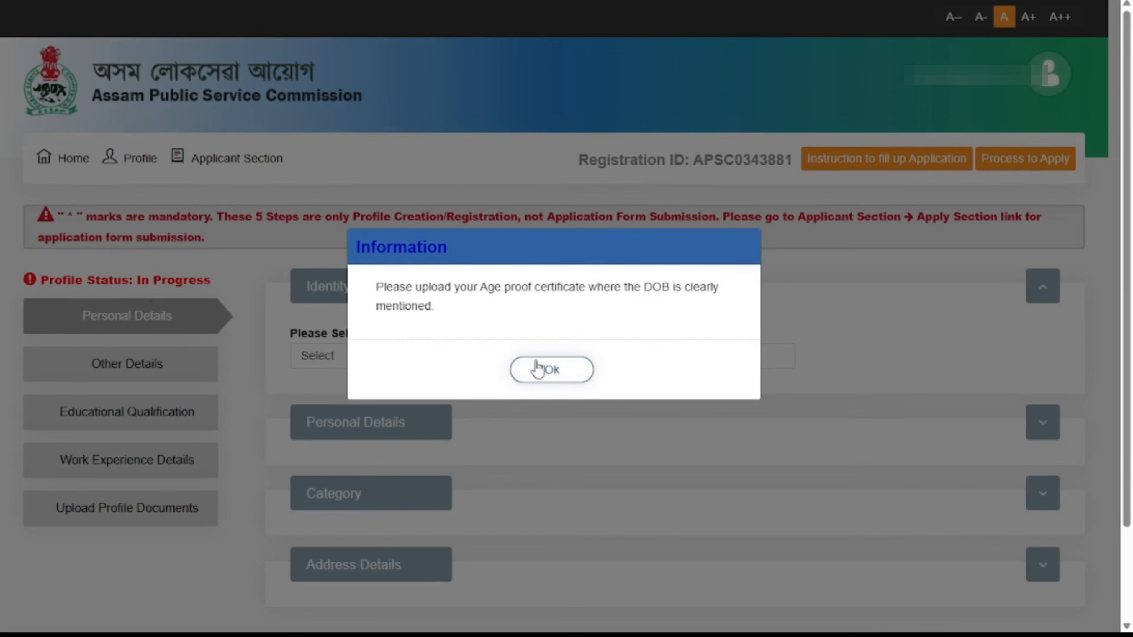
Dismiss the age-proof notice and choose Aadhaar Card as the identity proof
click(539, 369)
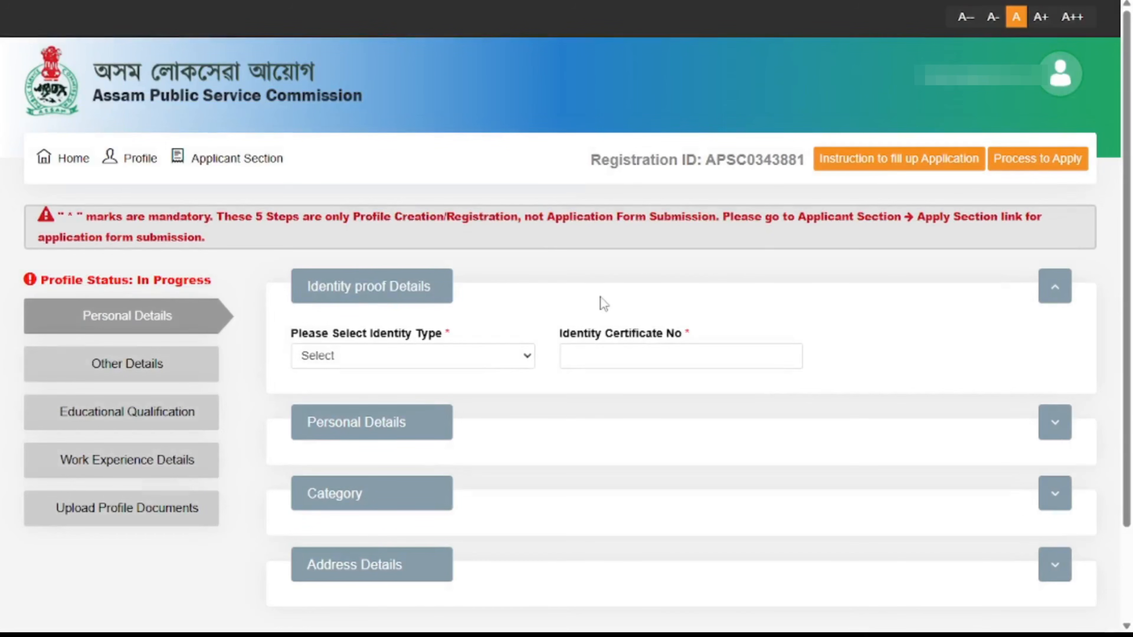
scroll(601, 298, down, 3)
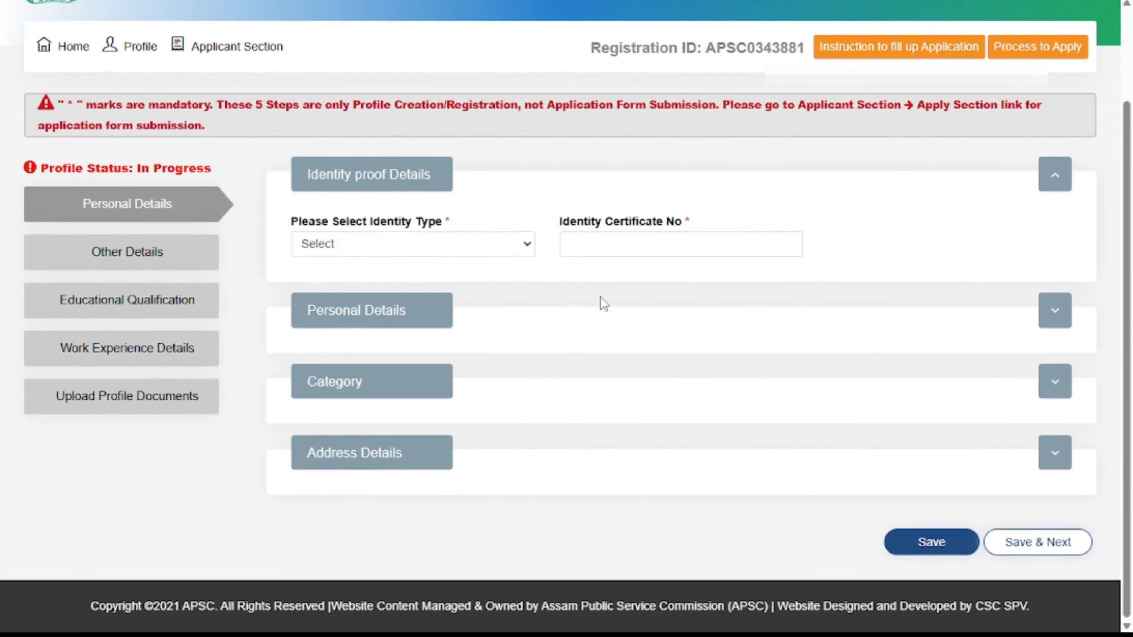
click(372, 243)
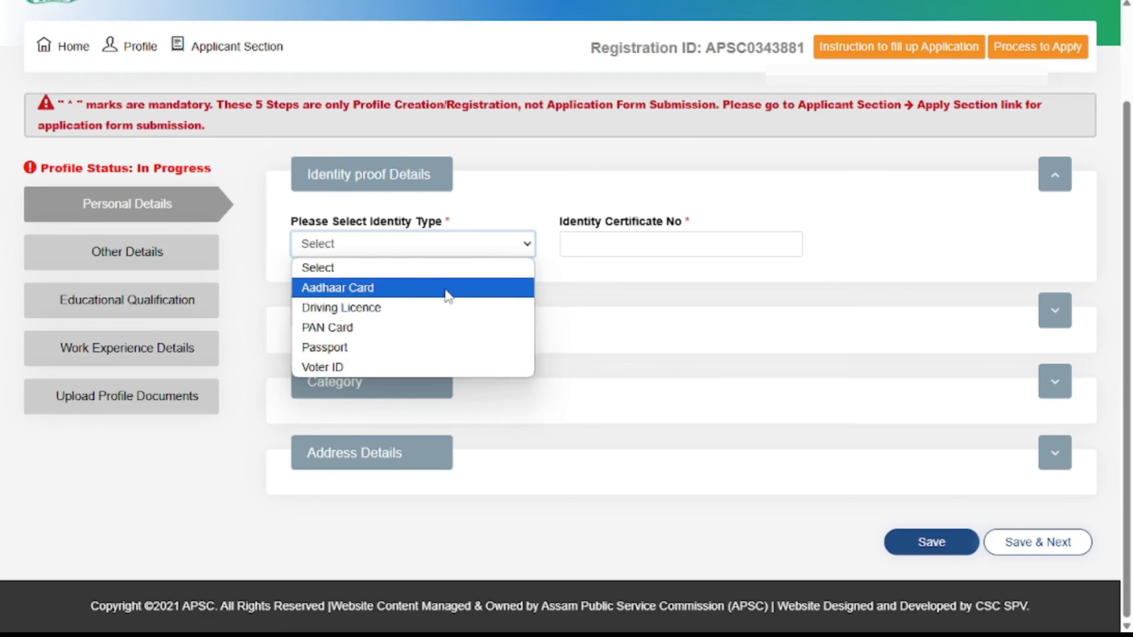
click(447, 295)
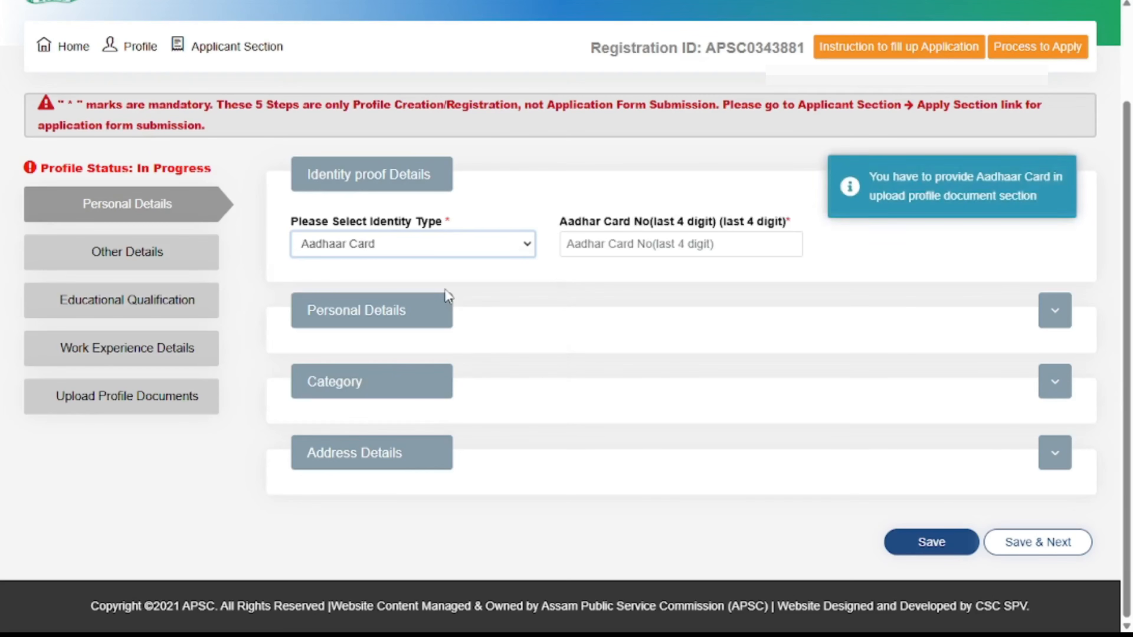
Enter the Aadhaar card's last four digits and confirm them
click(609, 244)
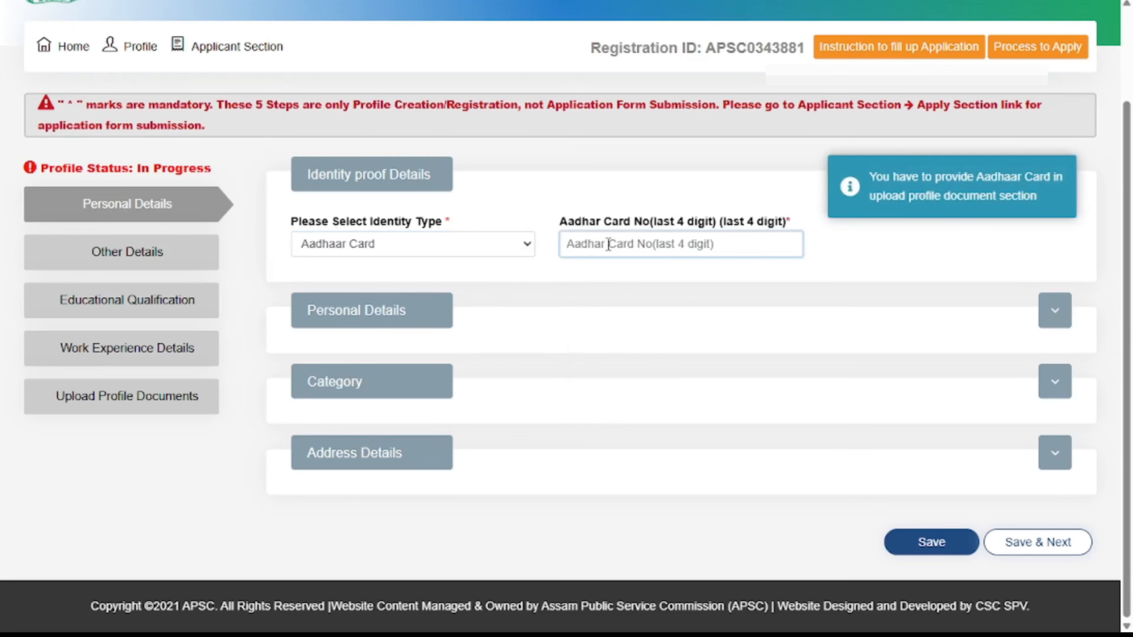
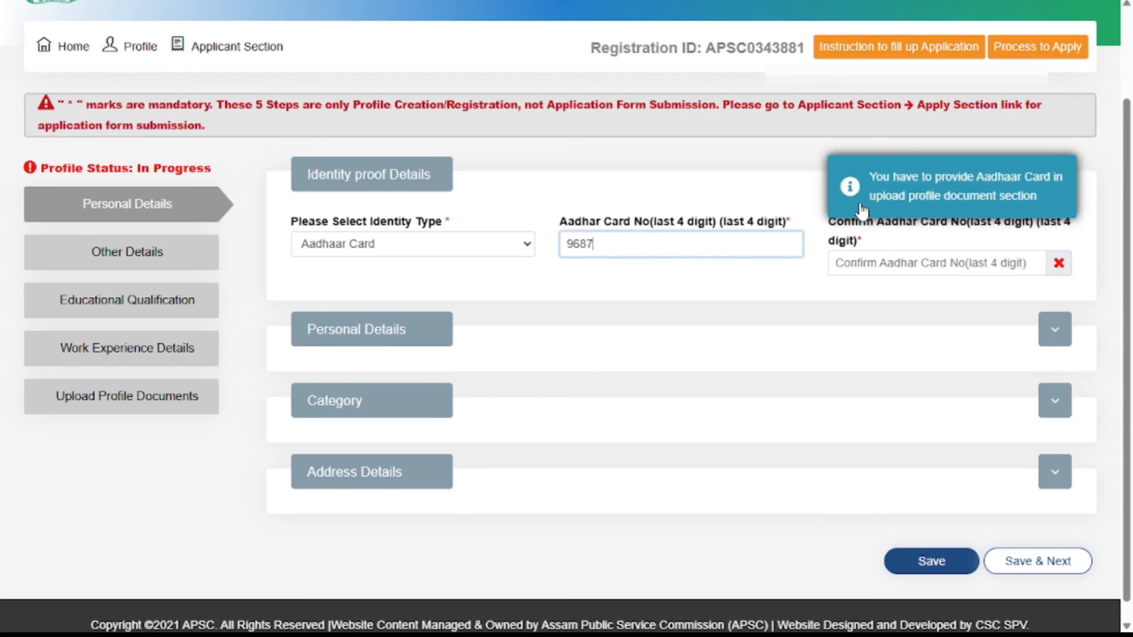
click(850, 258)
text(9687)
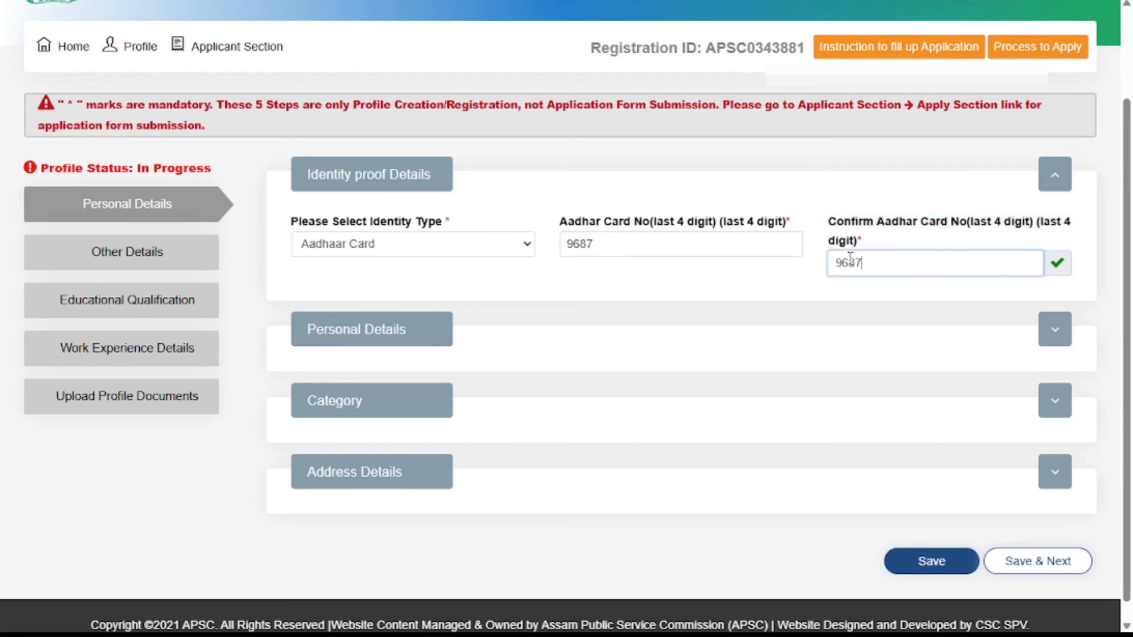
click(835, 179)
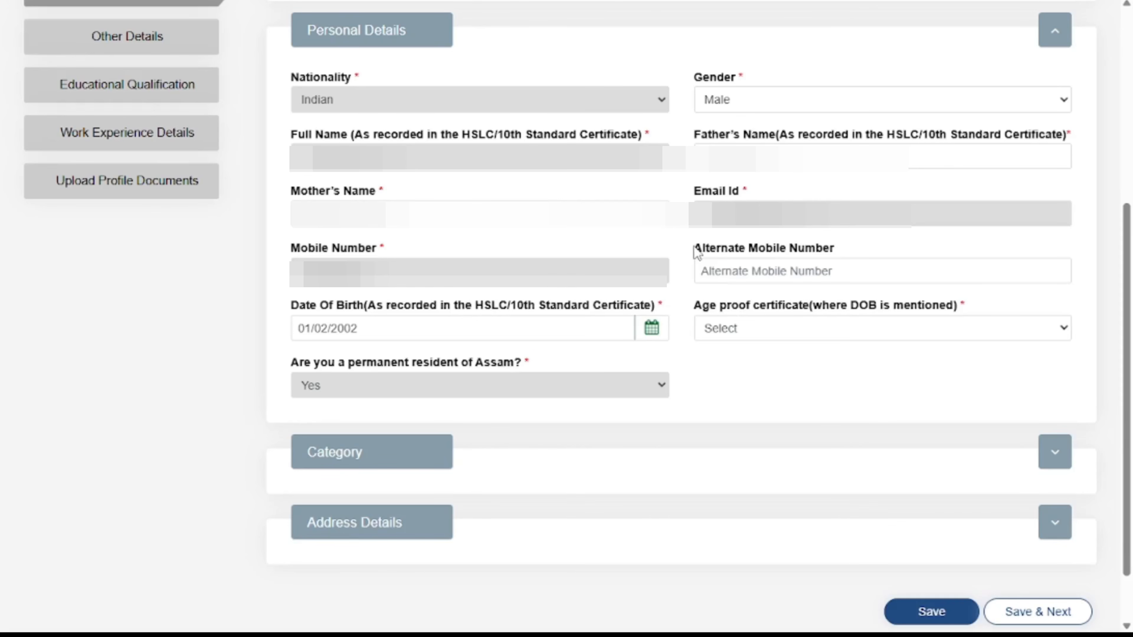
Choose 10th/HSLC Admit card as the age proof certificate and expand the Category section
drag(695, 250, 835, 253)
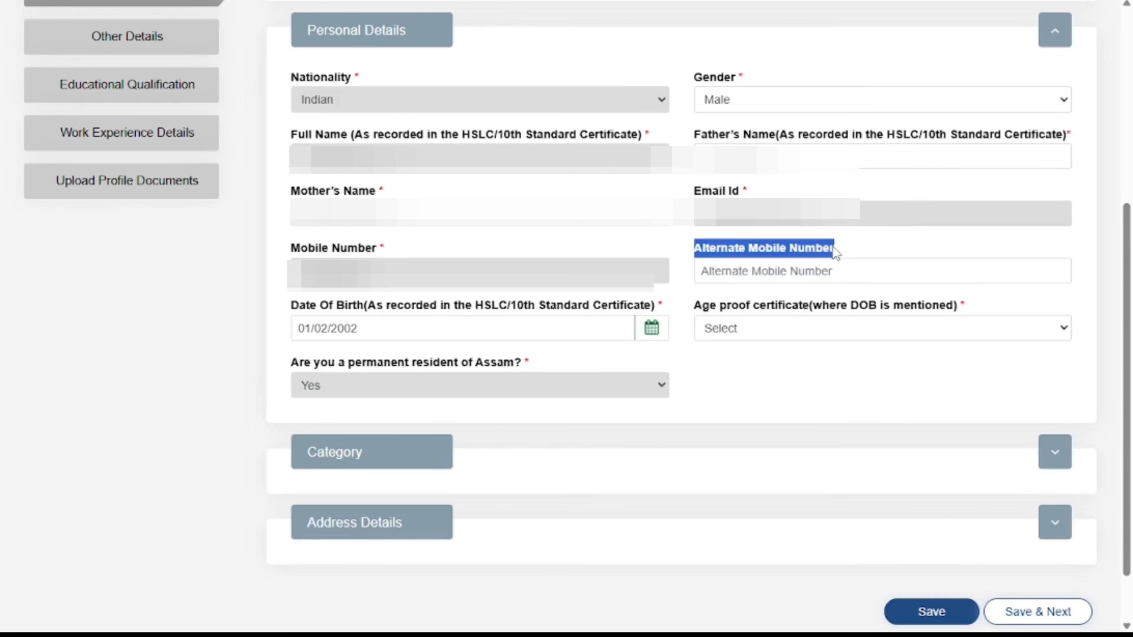
click(769, 270)
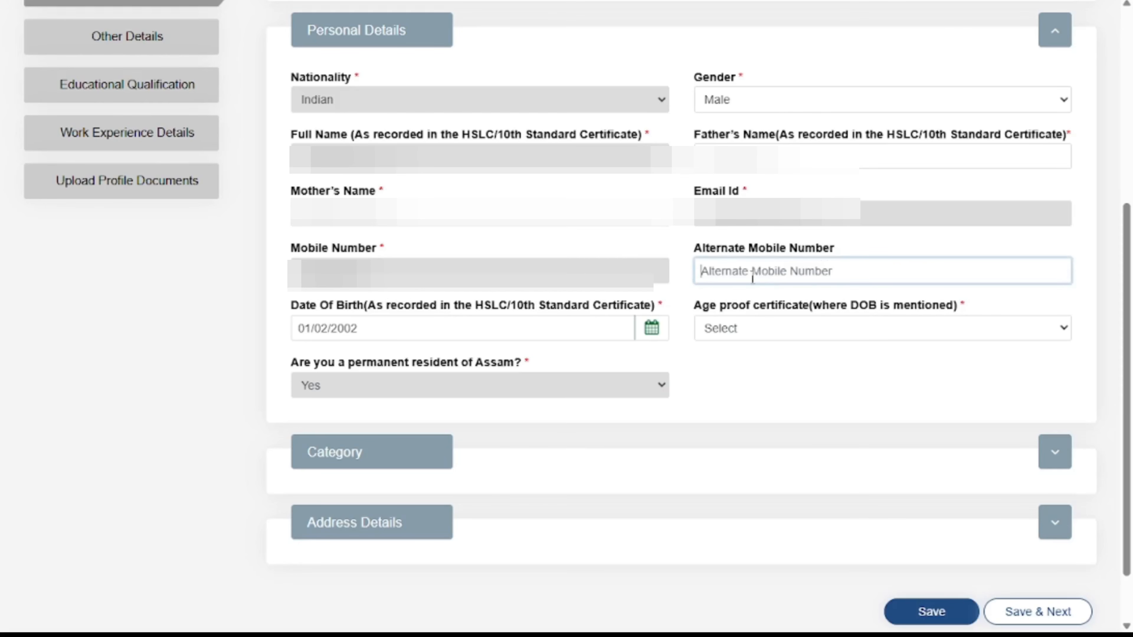
double_click(817, 332)
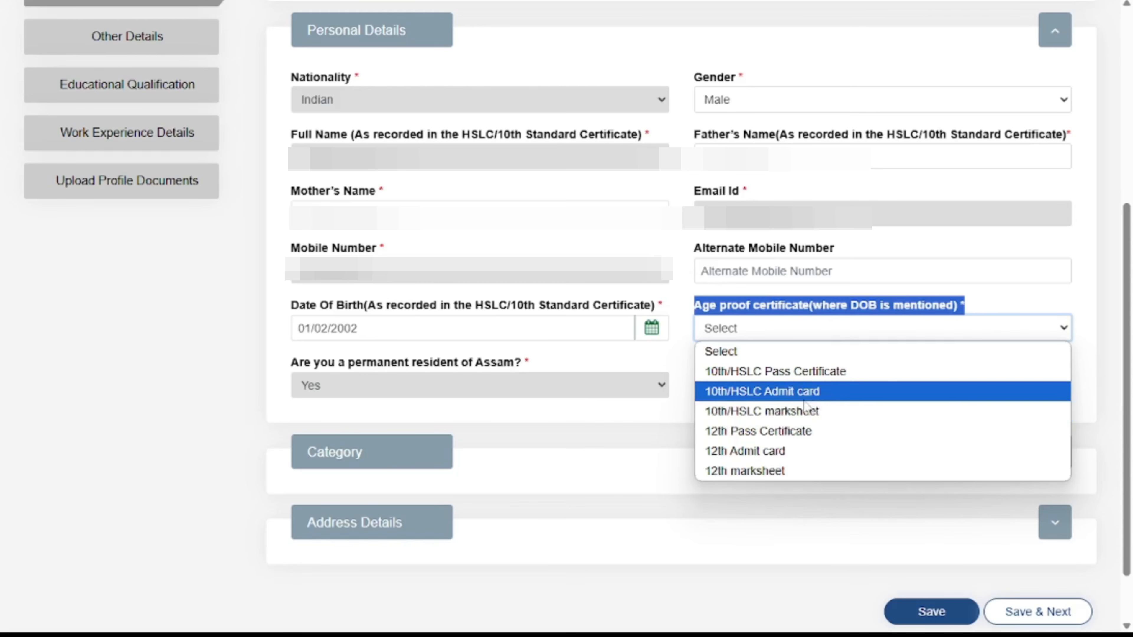
click(830, 397)
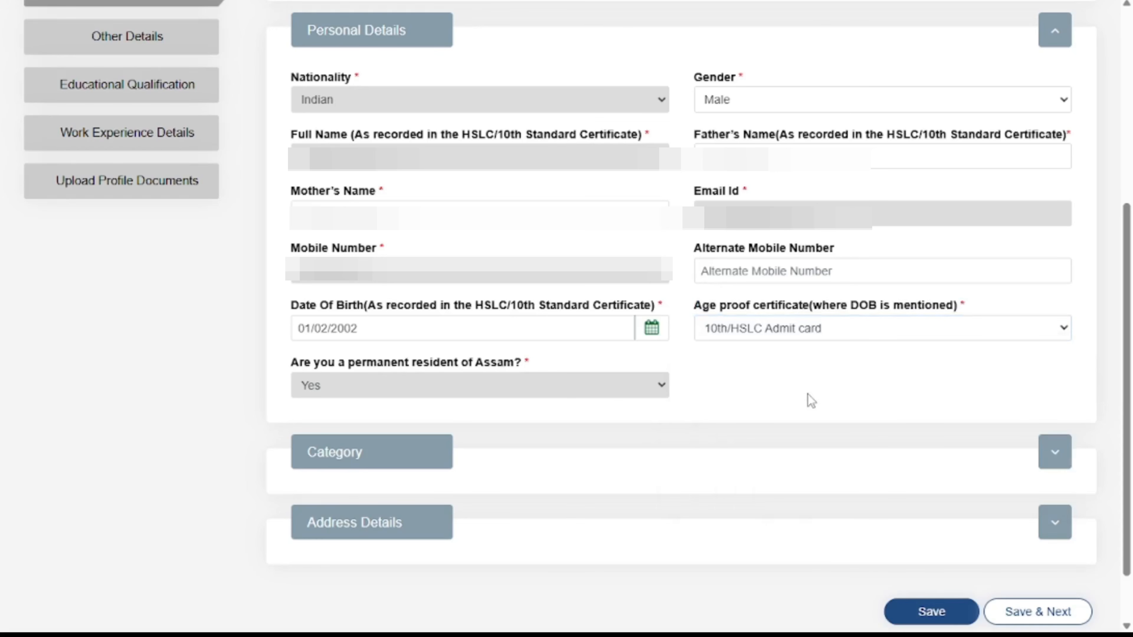
scroll(392, 399, down, 2)
click(391, 395)
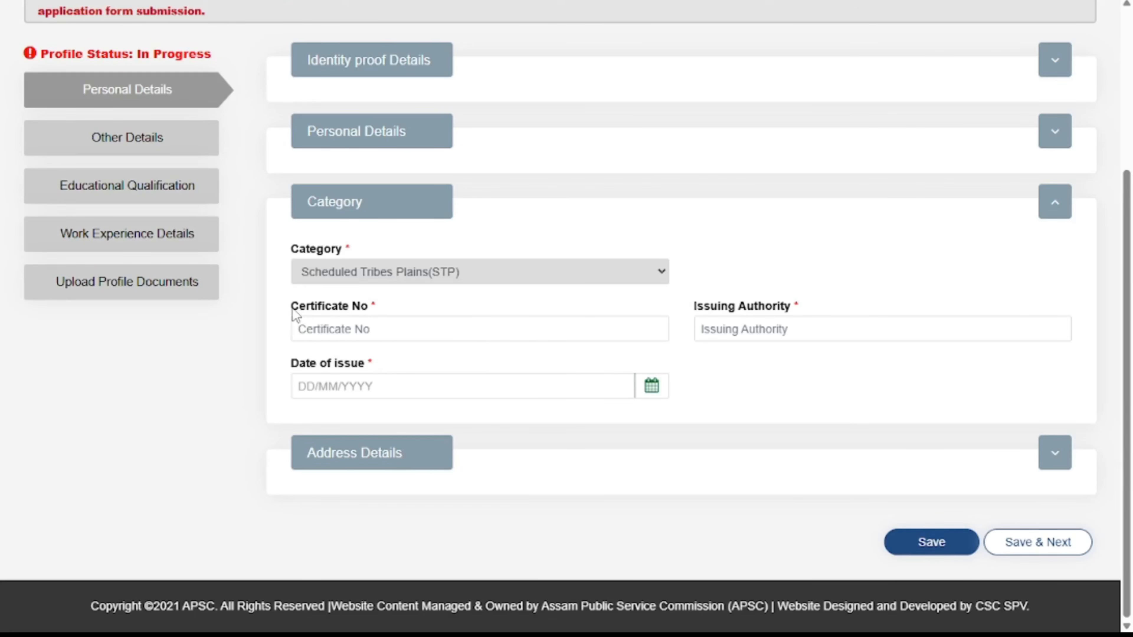
Enter the category certificate number, Deputy Commissioner as issuing authority, and the issue date
drag(292, 310, 372, 313)
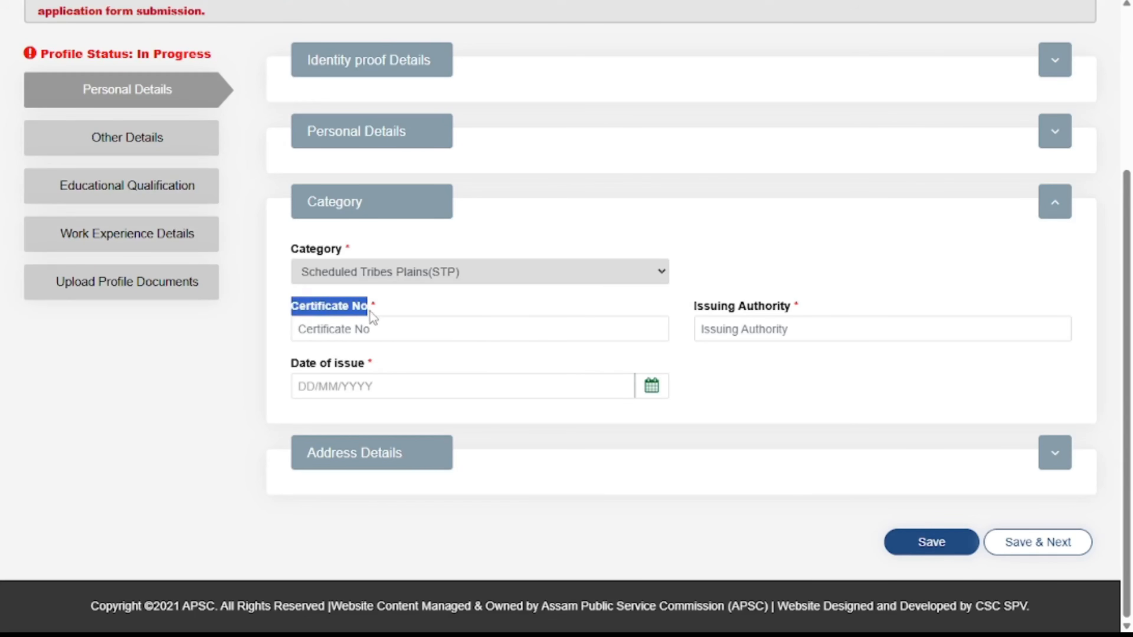
click(325, 328)
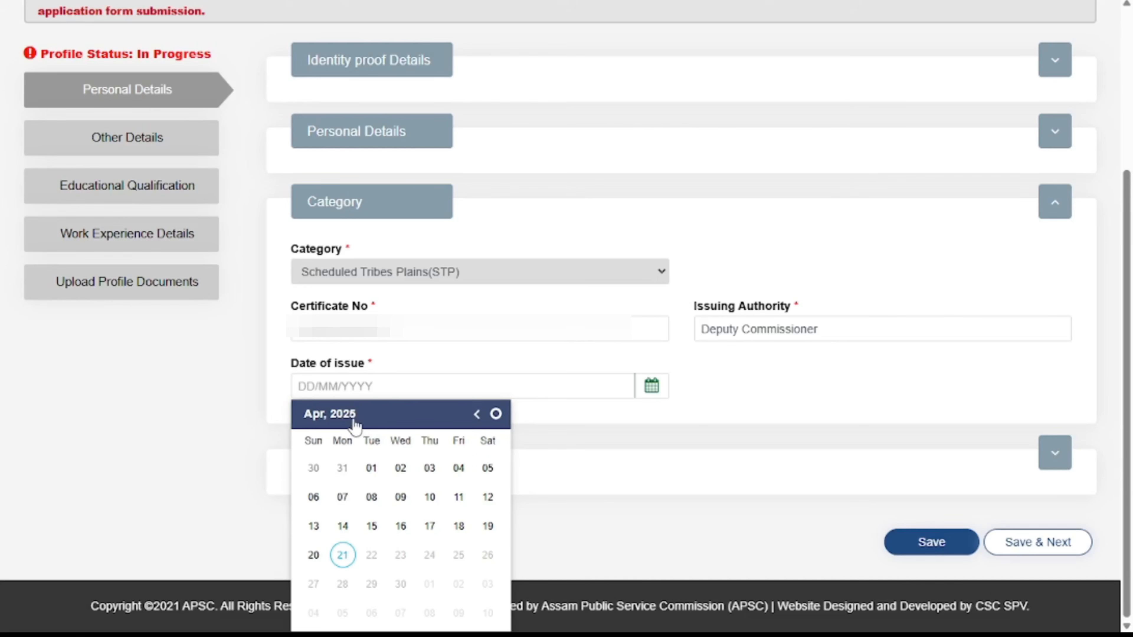
click(339, 415)
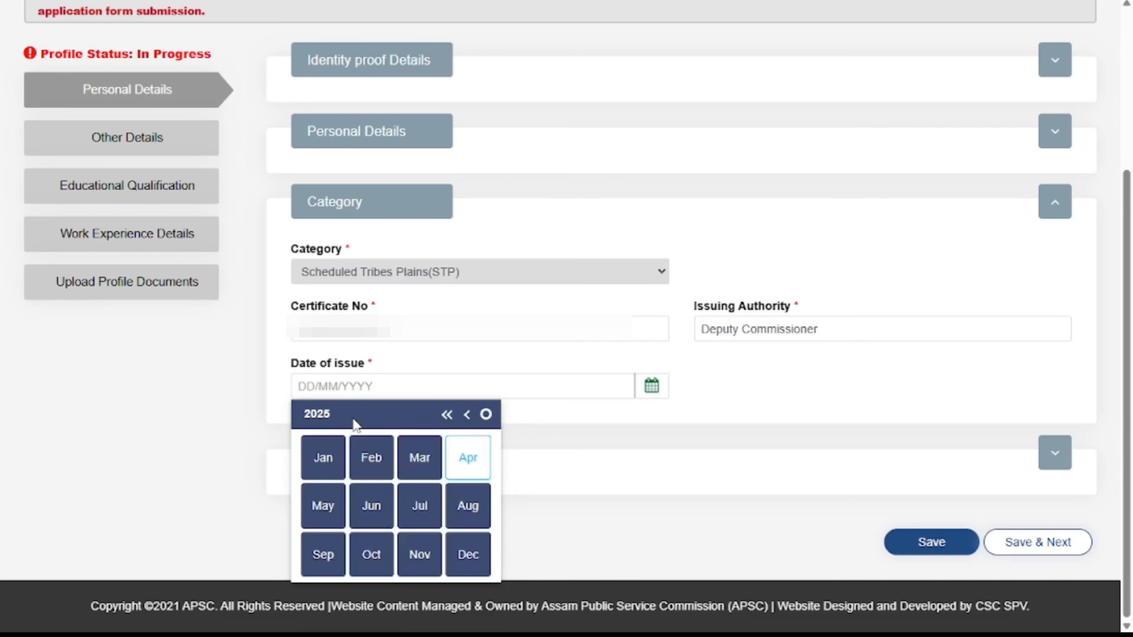
click(446, 416)
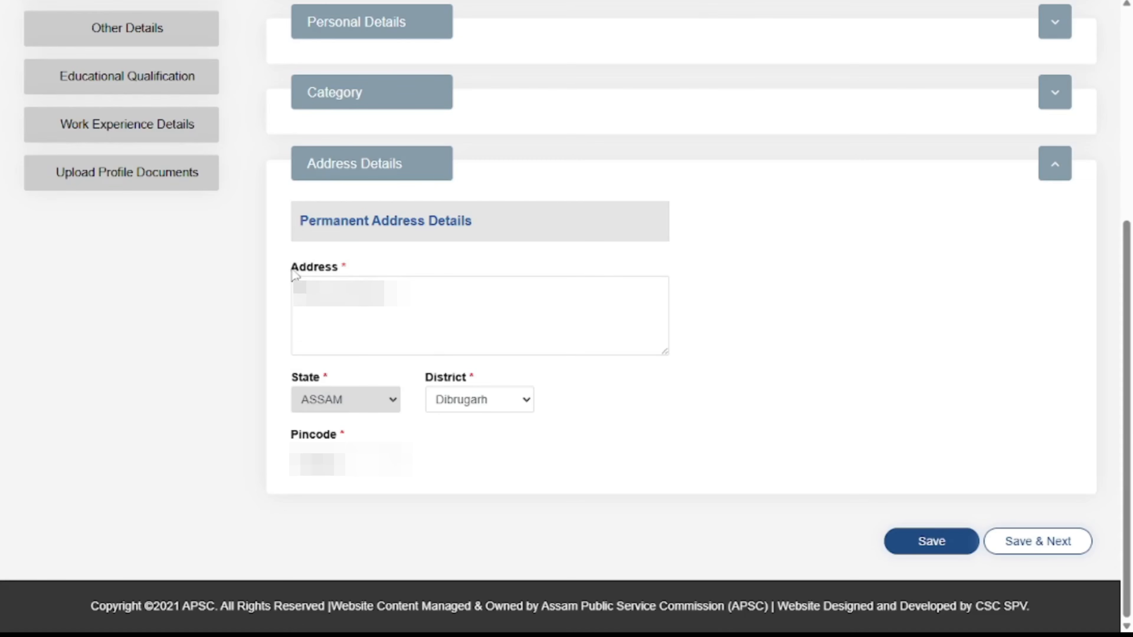
Save the Personal Details and move on to the Other Details step
drag(292, 268, 359, 270)
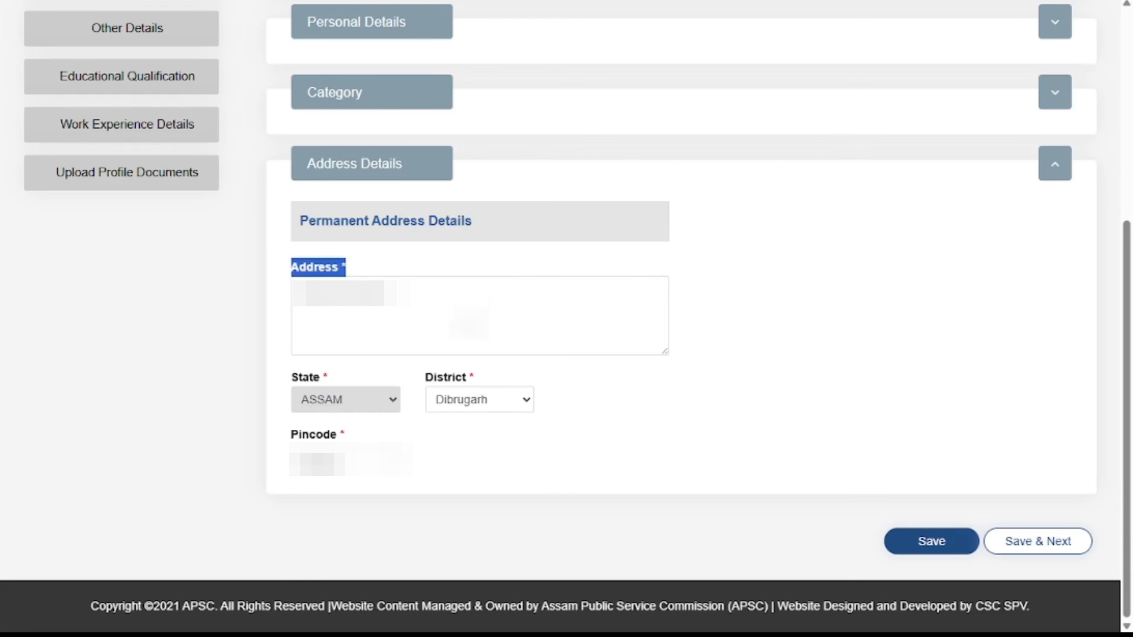
click(793, 344)
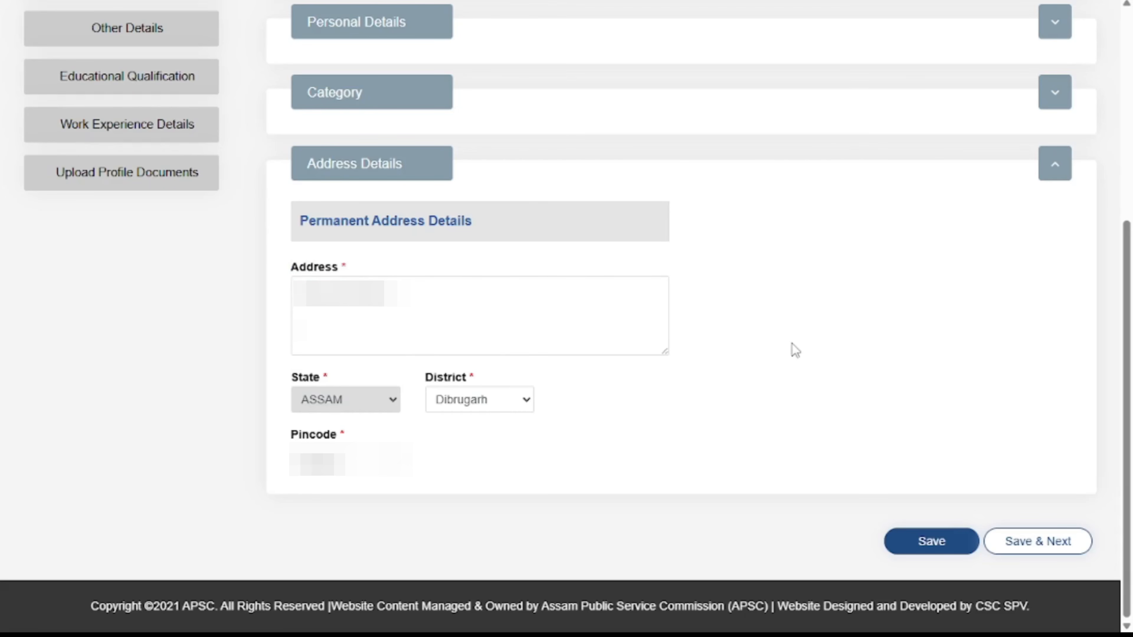
click(1045, 562)
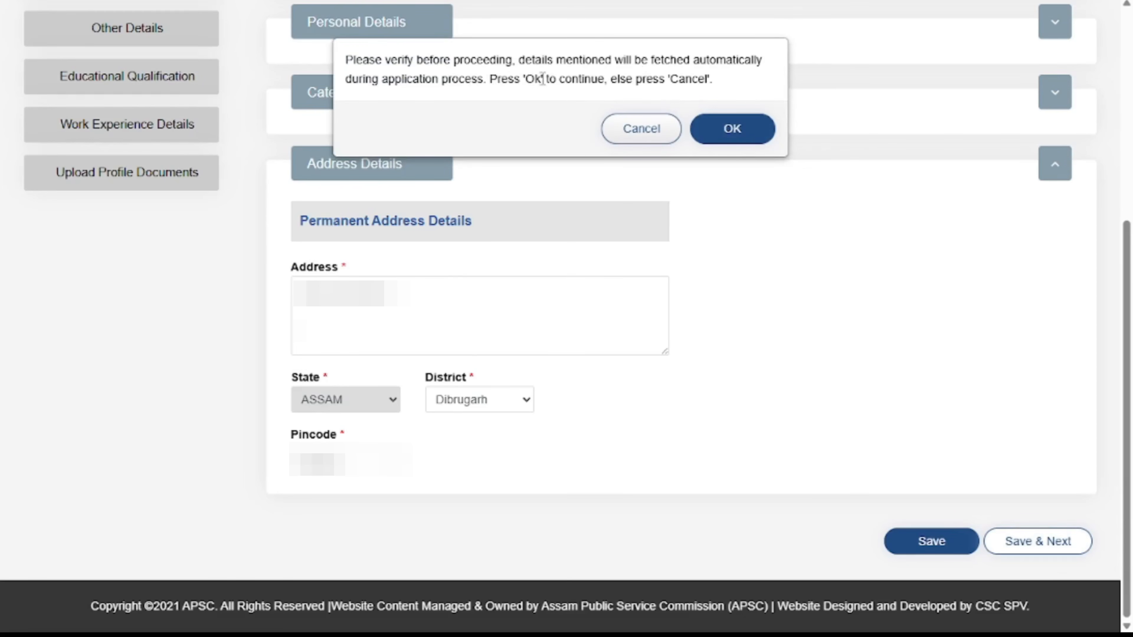
drag(292, 199, 474, 207)
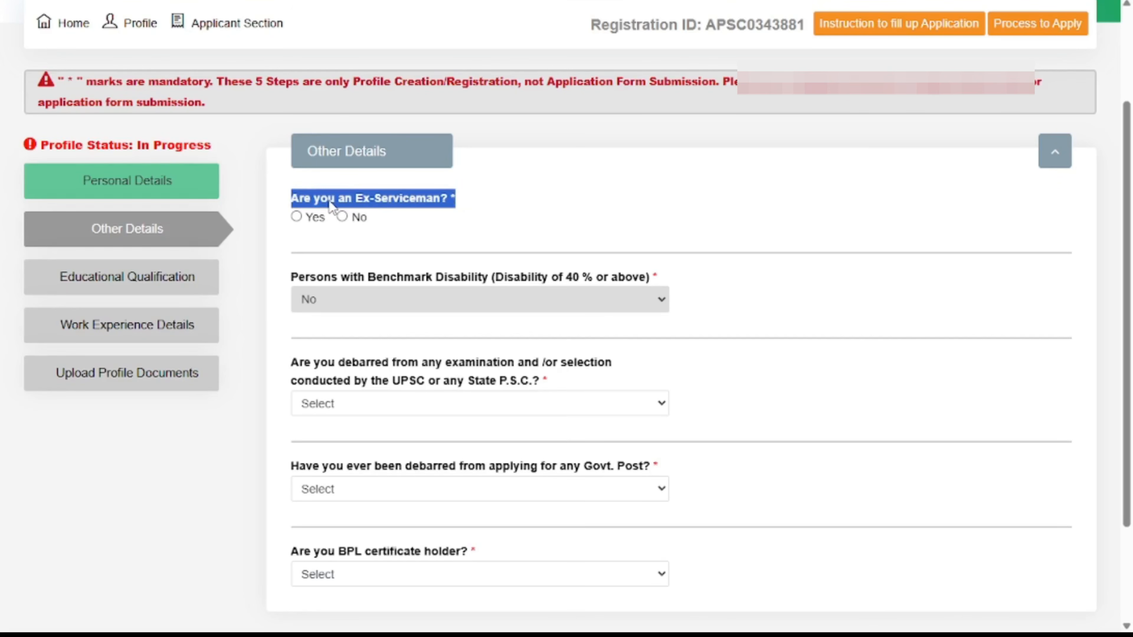
Answer No to the Ex-Serviceman, examination debarment, and Govt. Post debarment questions
click(342, 218)
click(545, 183)
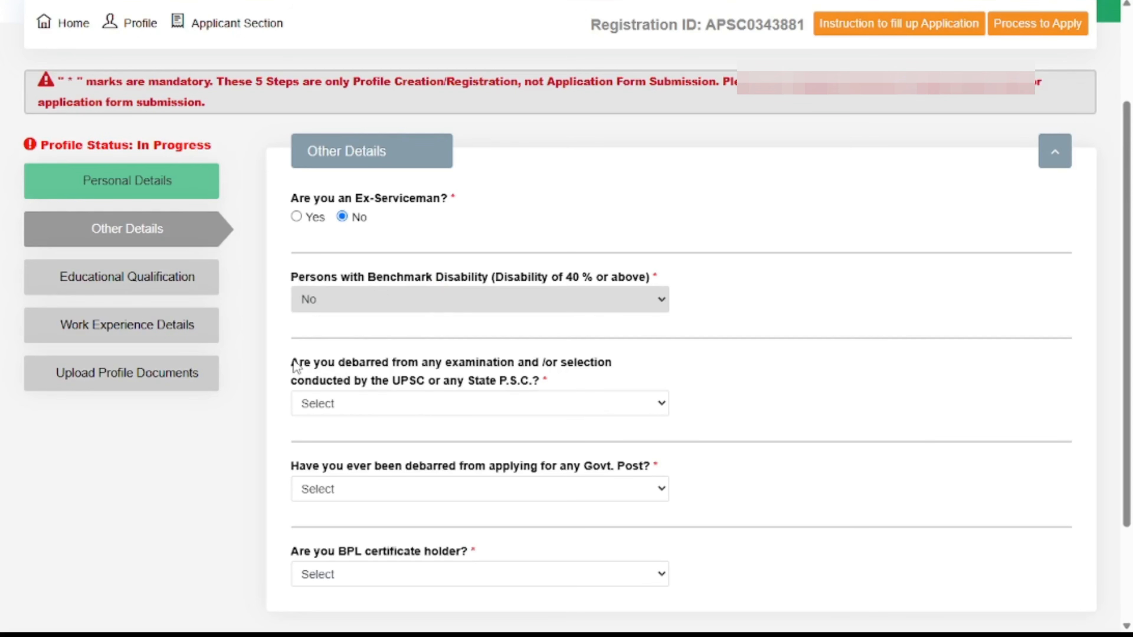
drag(295, 366, 528, 389)
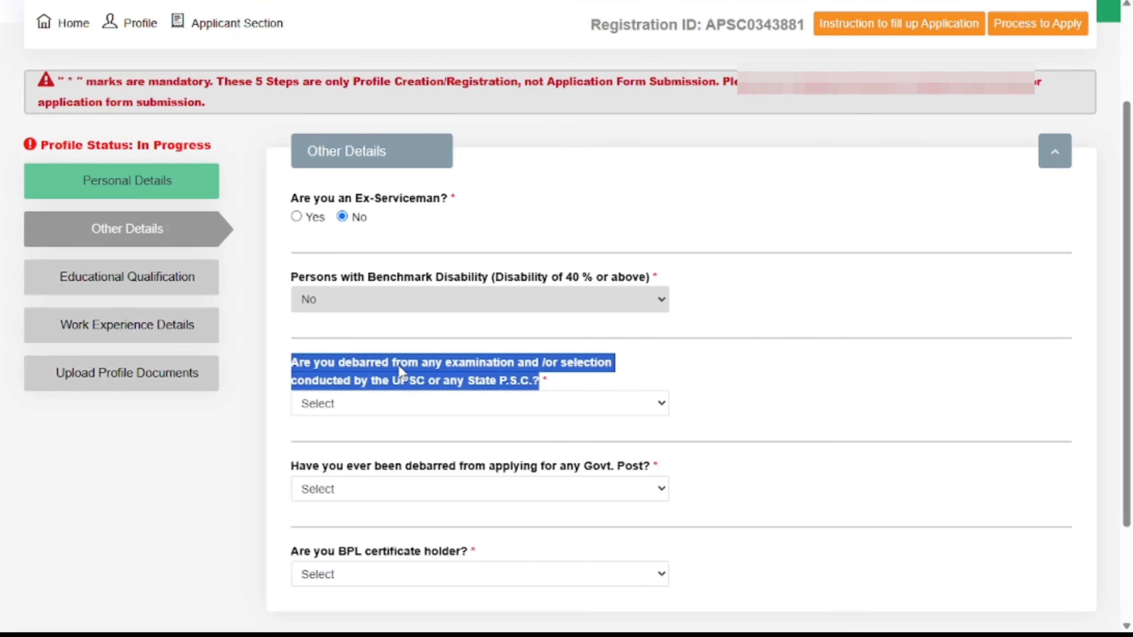
click(393, 403)
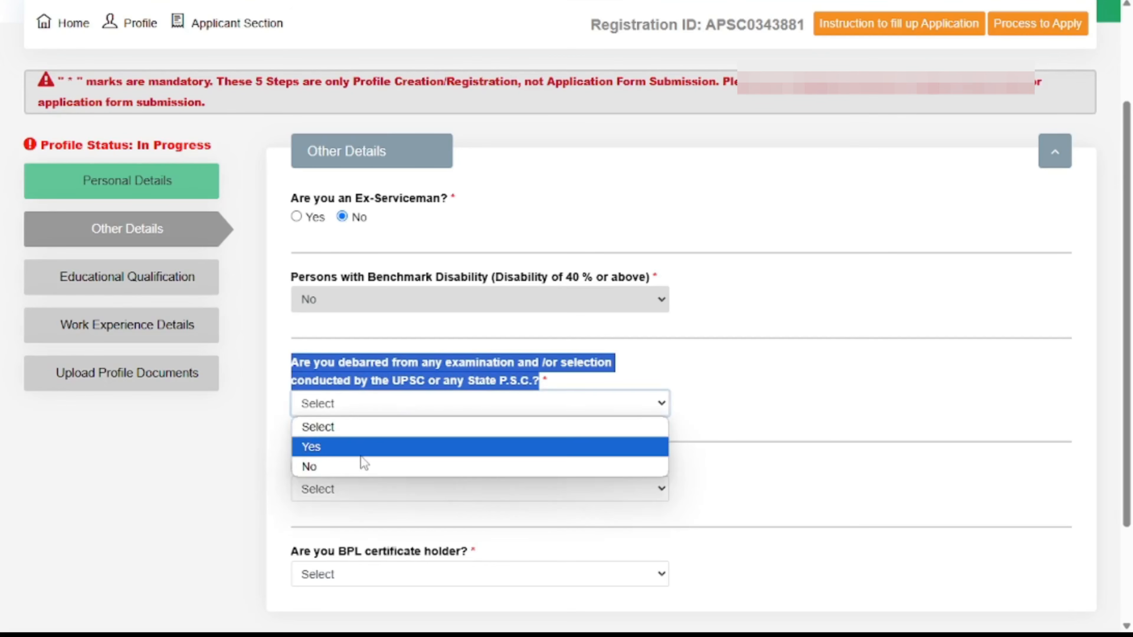
click(334, 468)
scroll(334, 469, down, 3)
triple_click(435, 339)
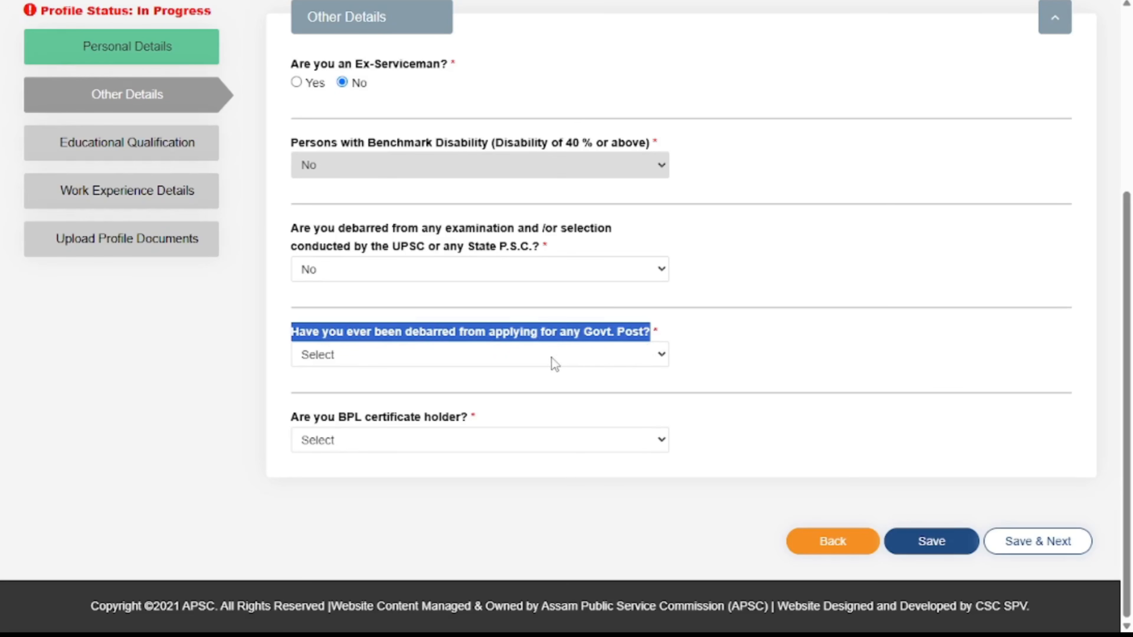
click(509, 357)
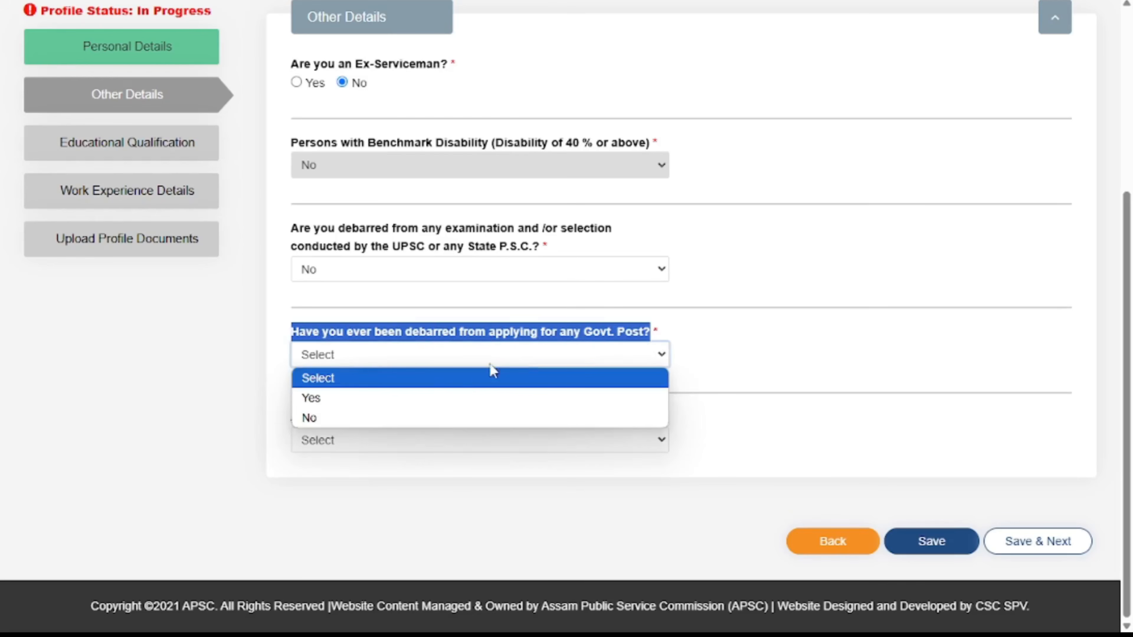
click(353, 419)
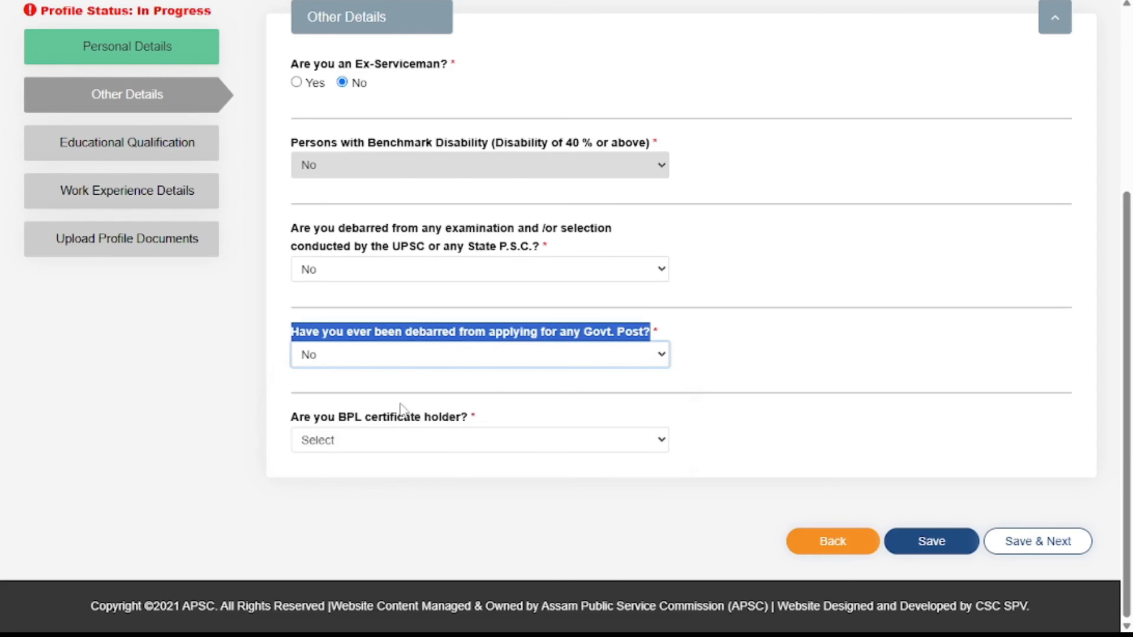
click(693, 357)
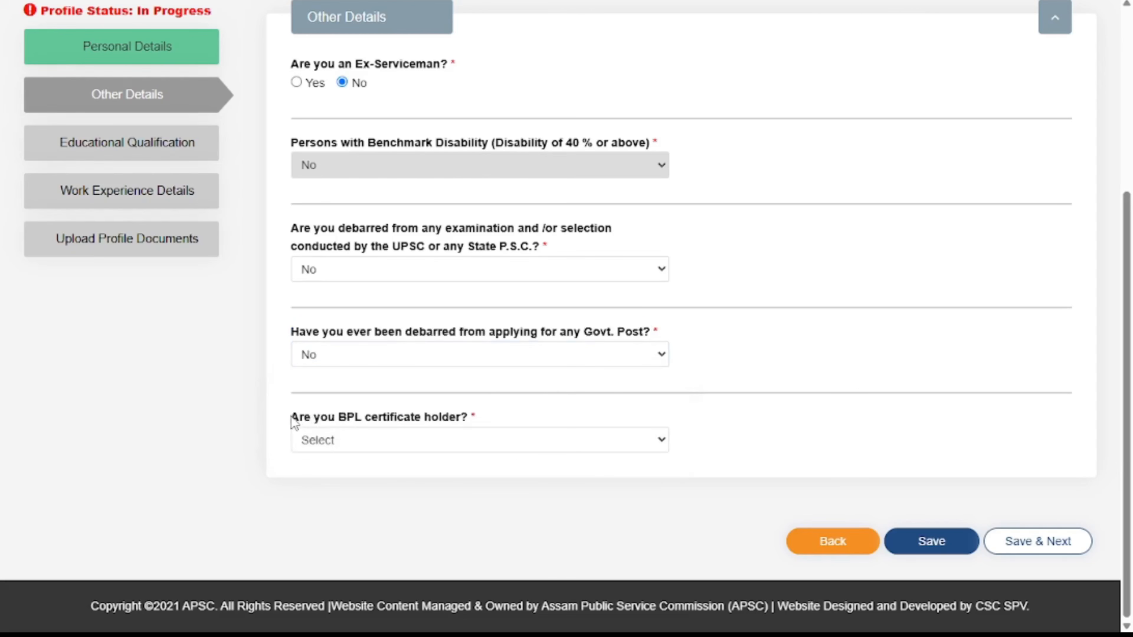
Answer No to the BPL certificate question and submit Other Details with Save & Next
drag(292, 416, 264, 405)
click(478, 407)
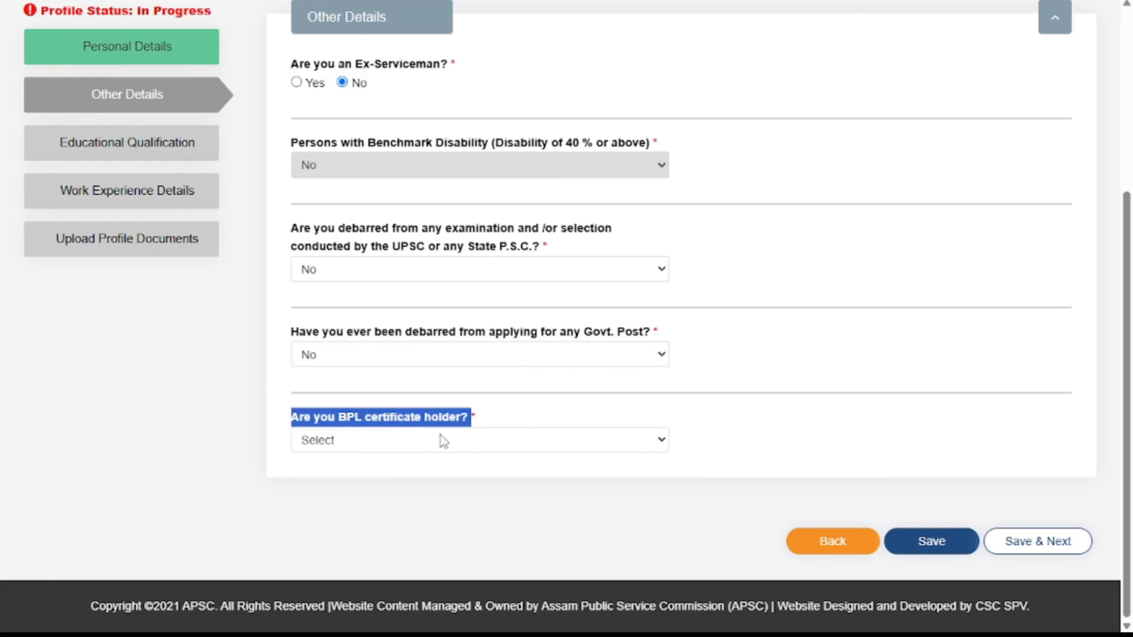
click(433, 438)
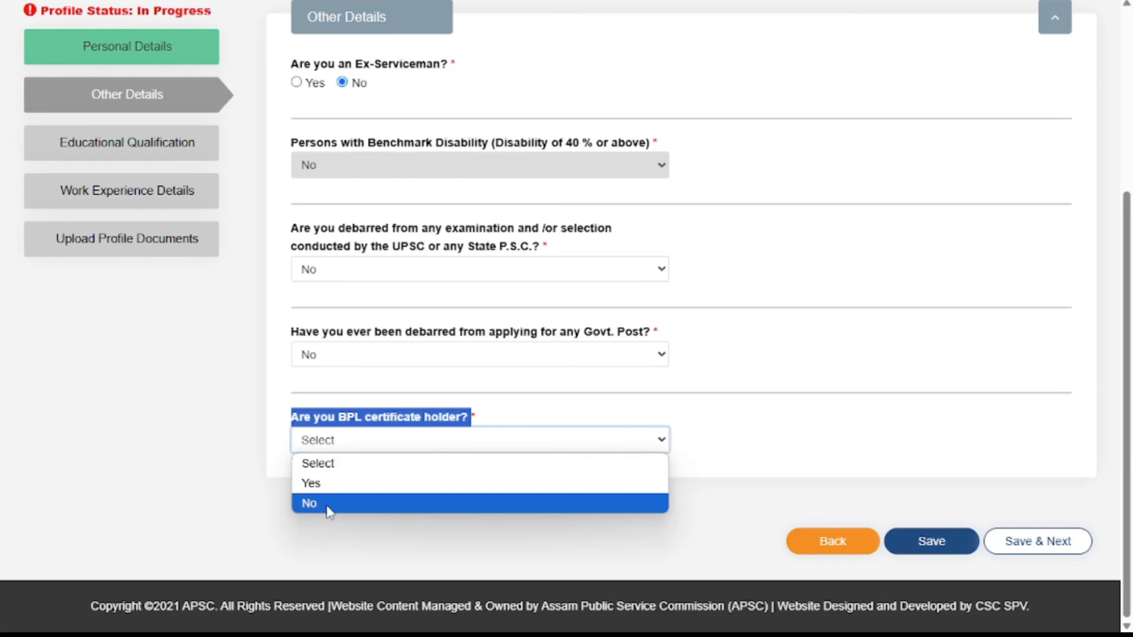
click(335, 504)
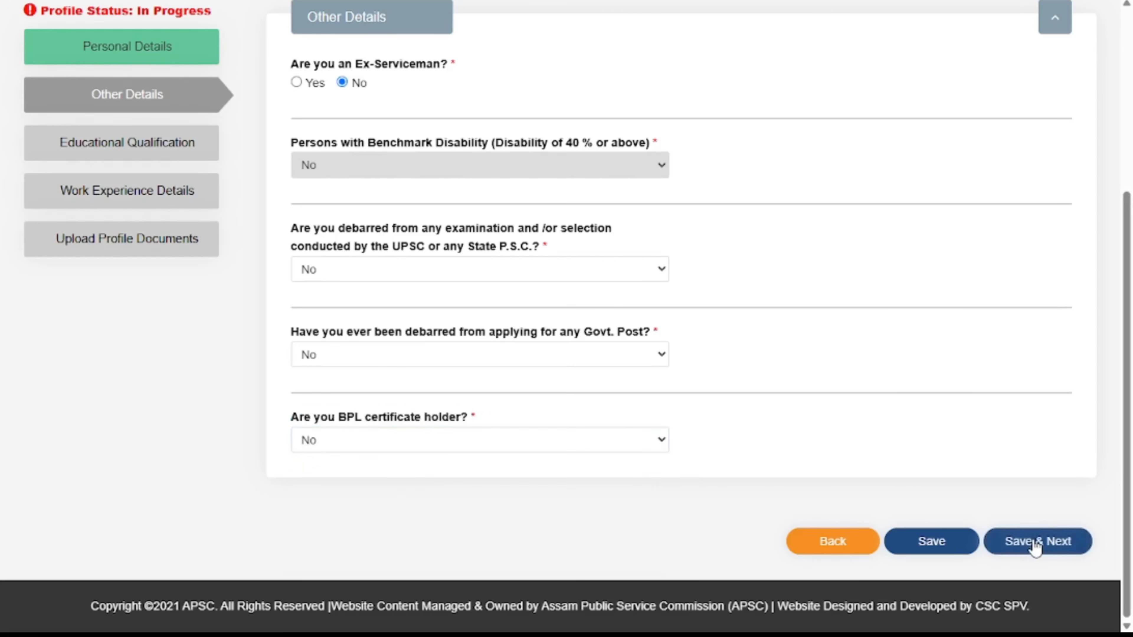
click(1026, 540)
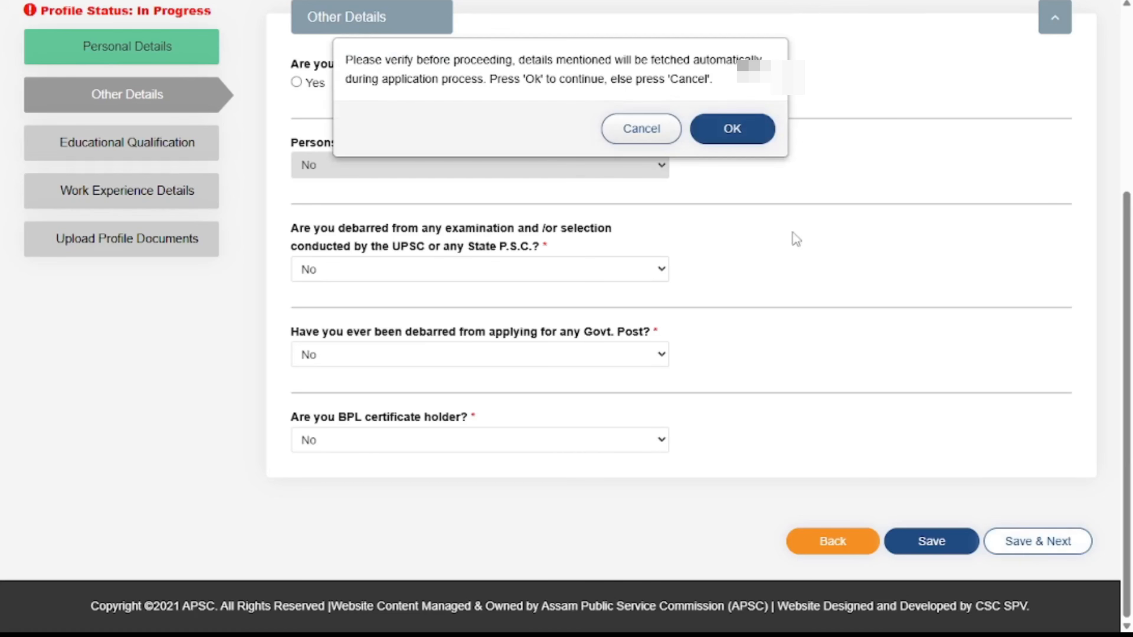
Confirm the Other Details and start a new educational qualification entry
click(749, 141)
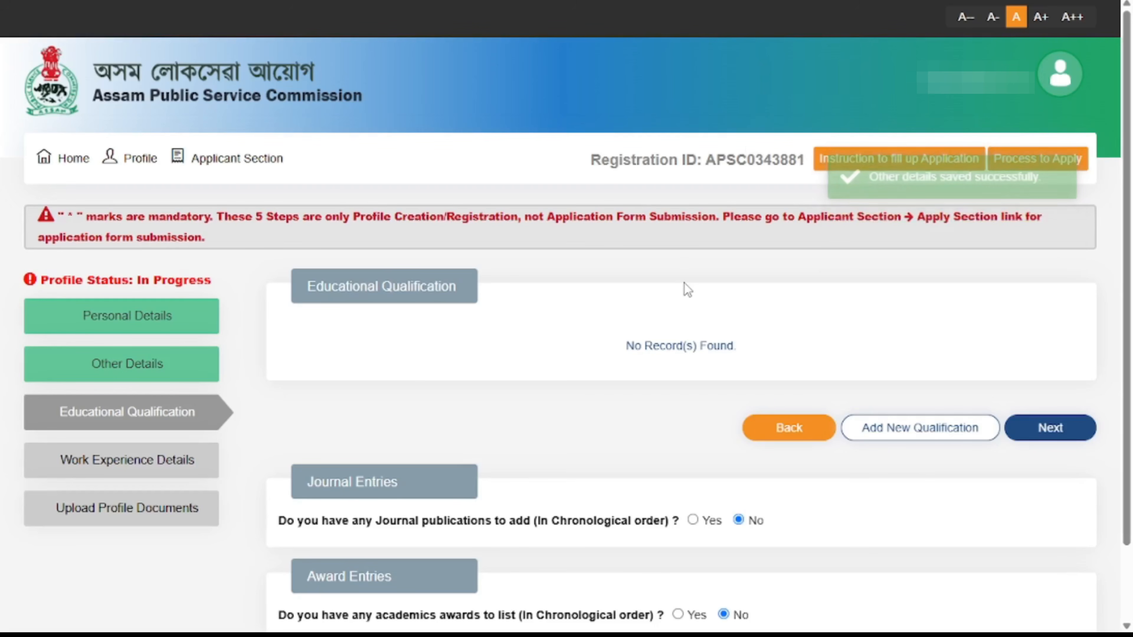
scroll(713, 312, down, 2)
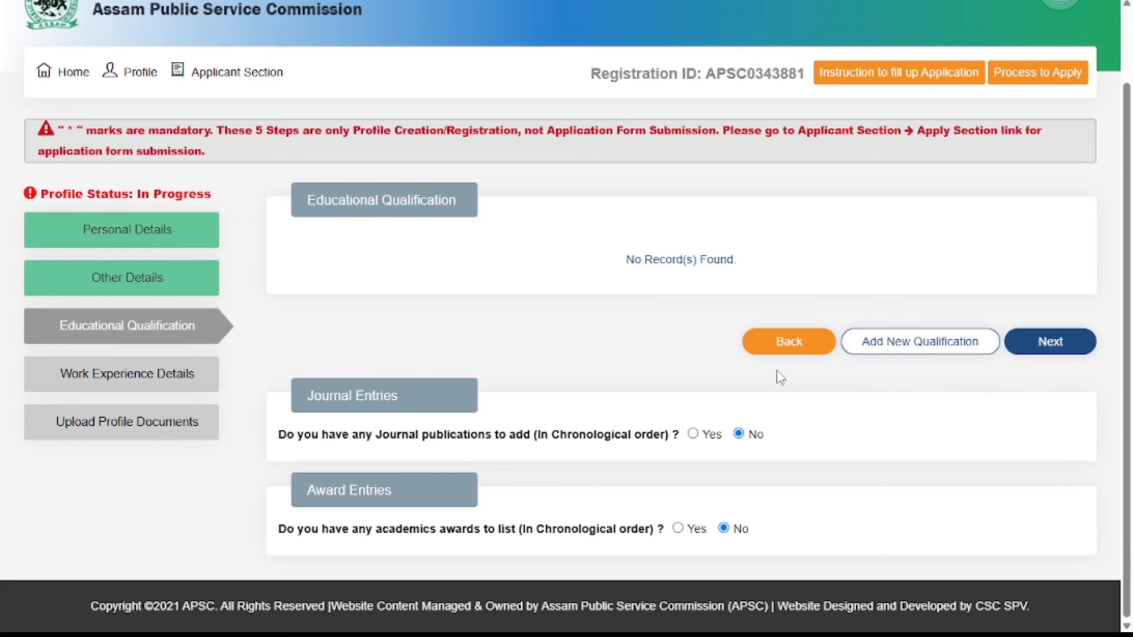
click(898, 332)
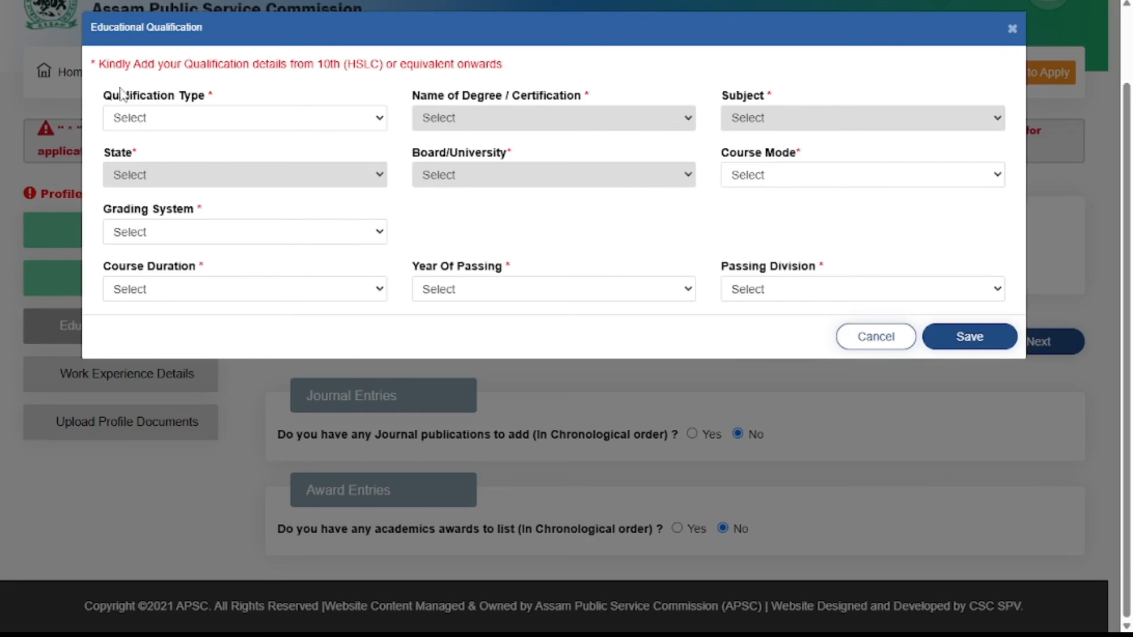
Set qualification type and degree to 10th, with subject 10th Subjects
triple_click(126, 96)
click(196, 118)
click(119, 166)
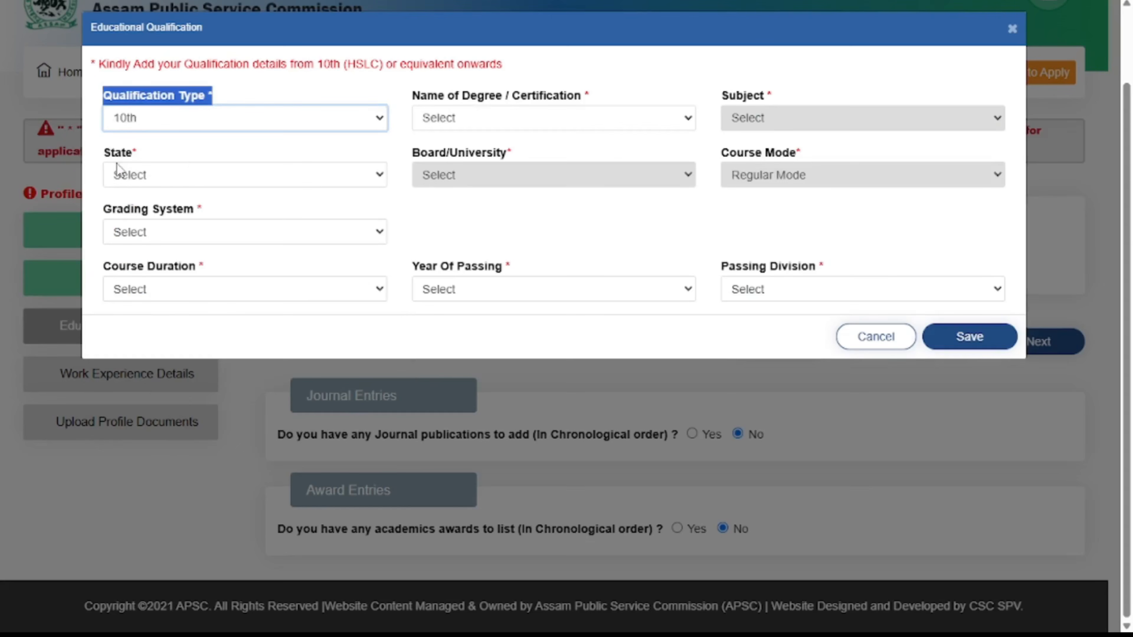
click(579, 84)
drag(579, 85, 573, 99)
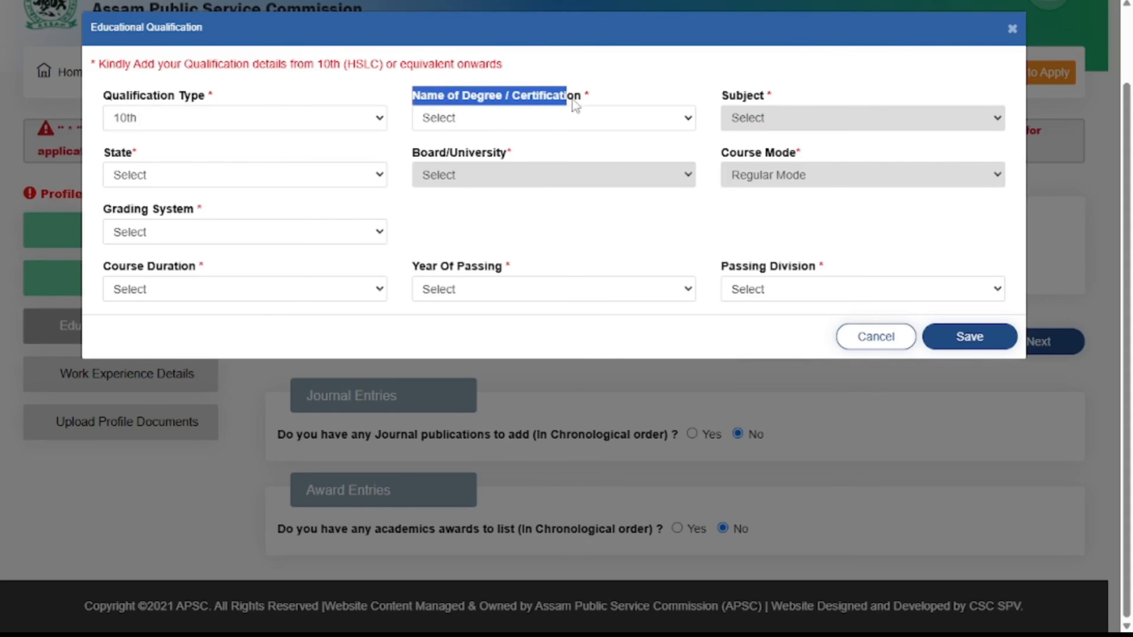
click(536, 114)
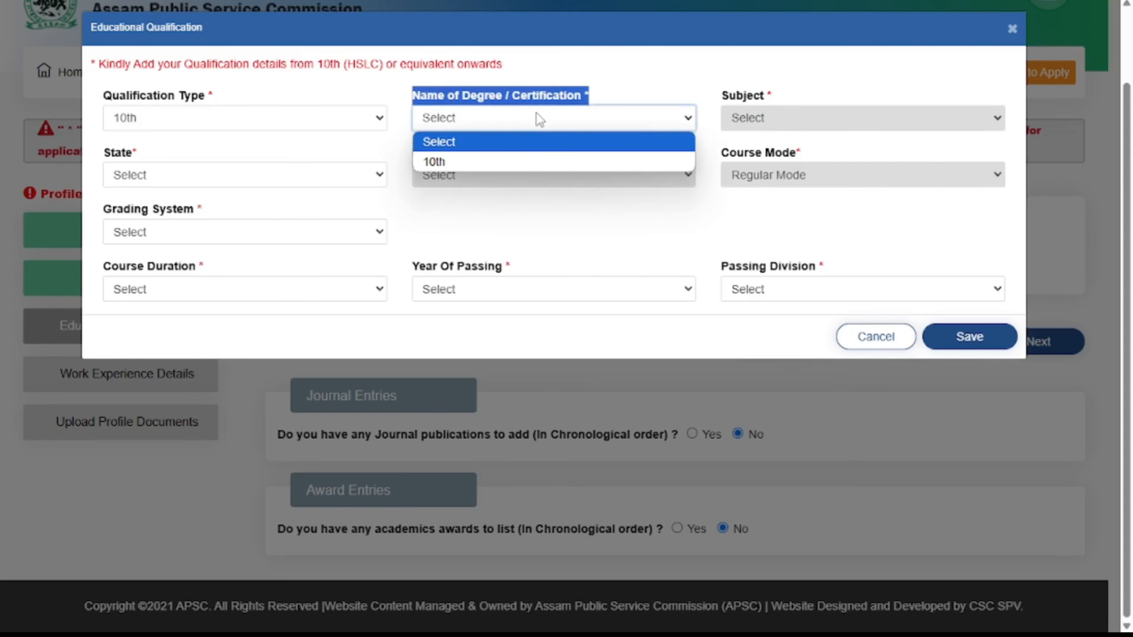
click(444, 160)
click(736, 118)
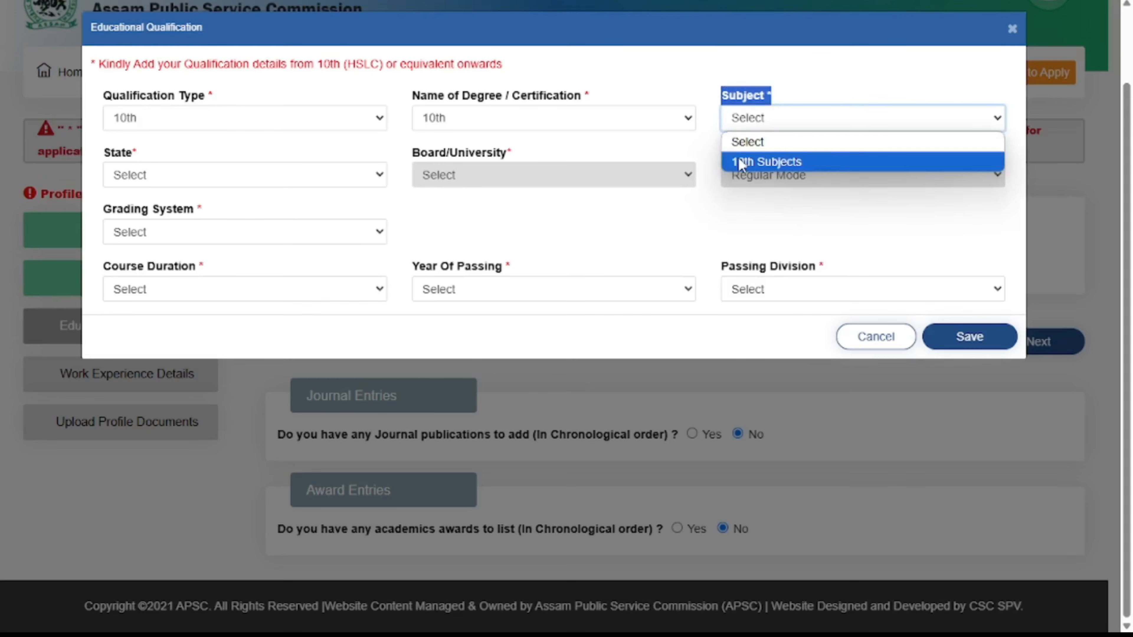
click(738, 161)
click(675, 84)
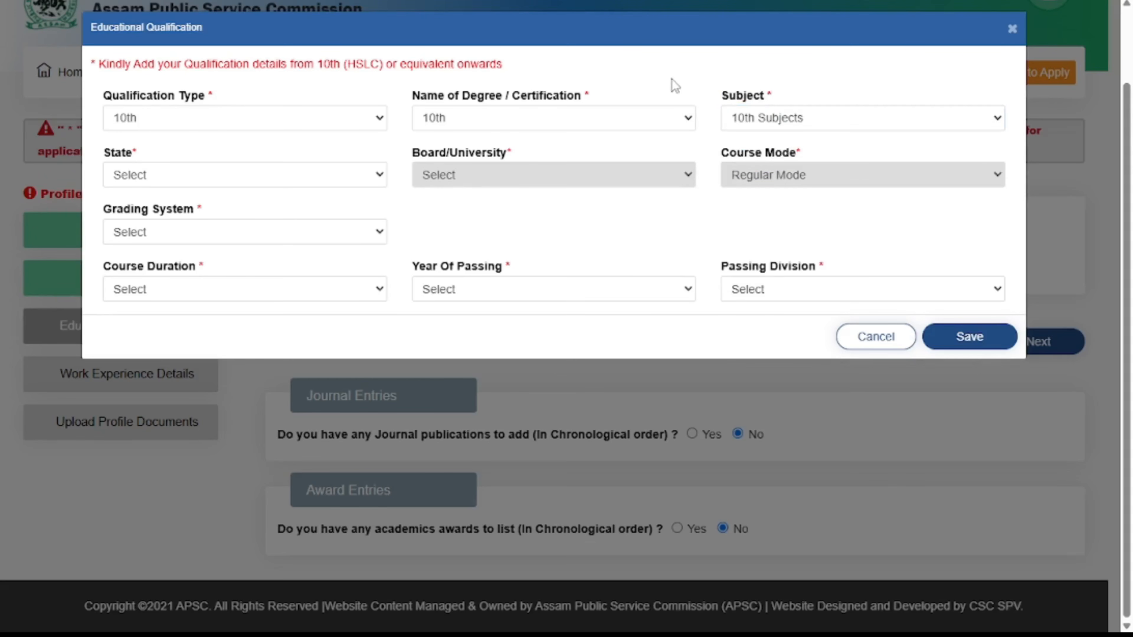
Choose state ASSAM and board SEBA for the 10th qualification
double_click(107, 154)
click(129, 174)
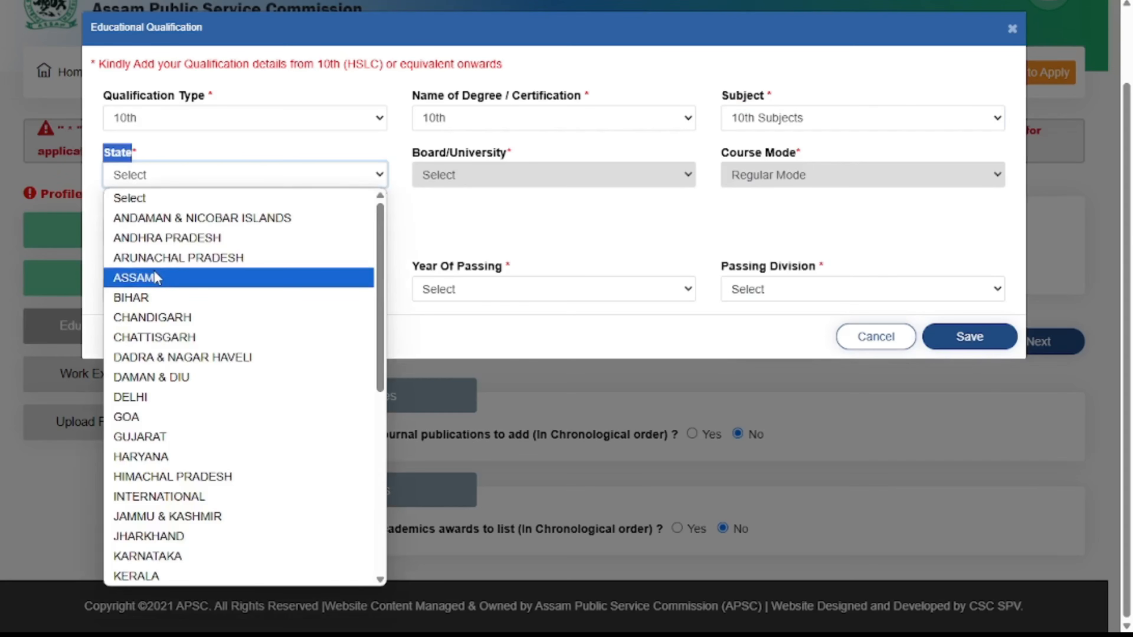
click(154, 276)
click(470, 179)
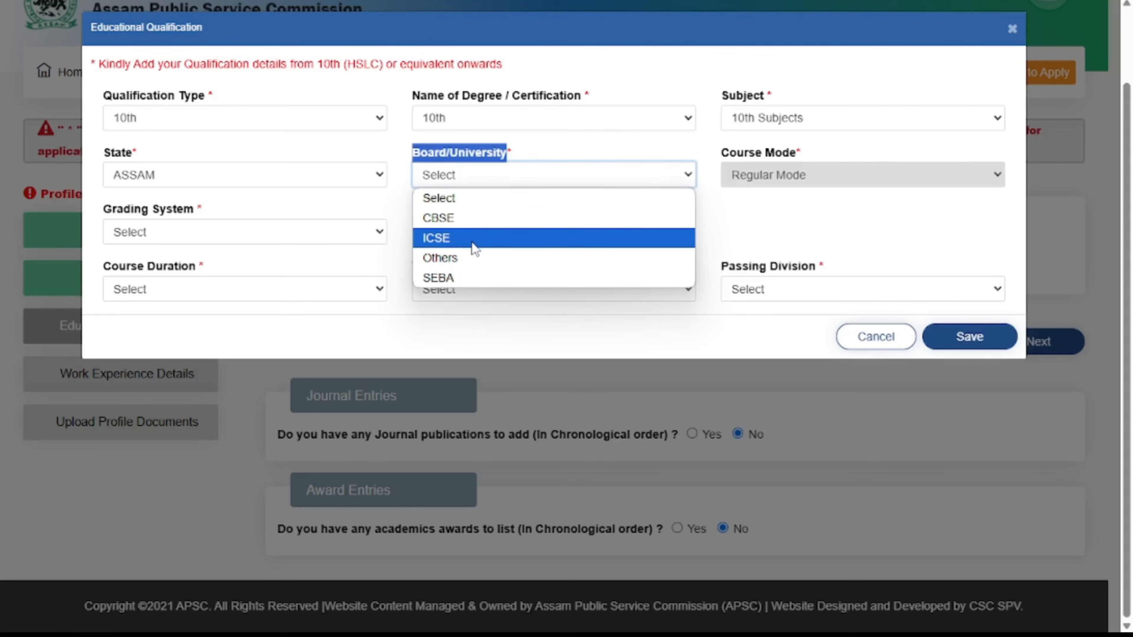
click(442, 273)
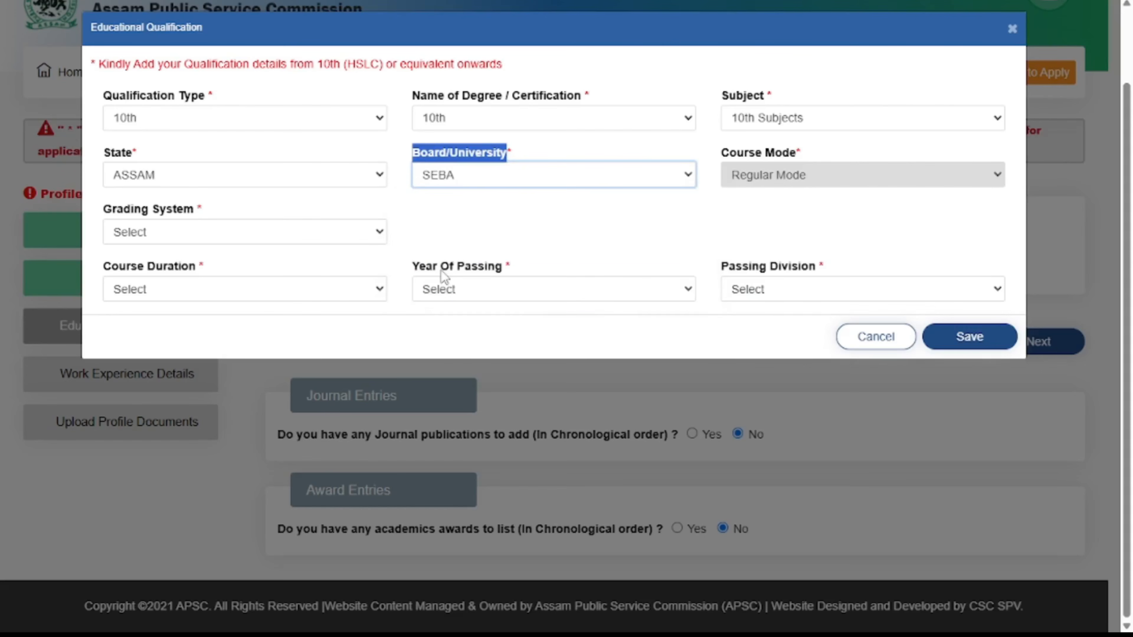
click(626, 227)
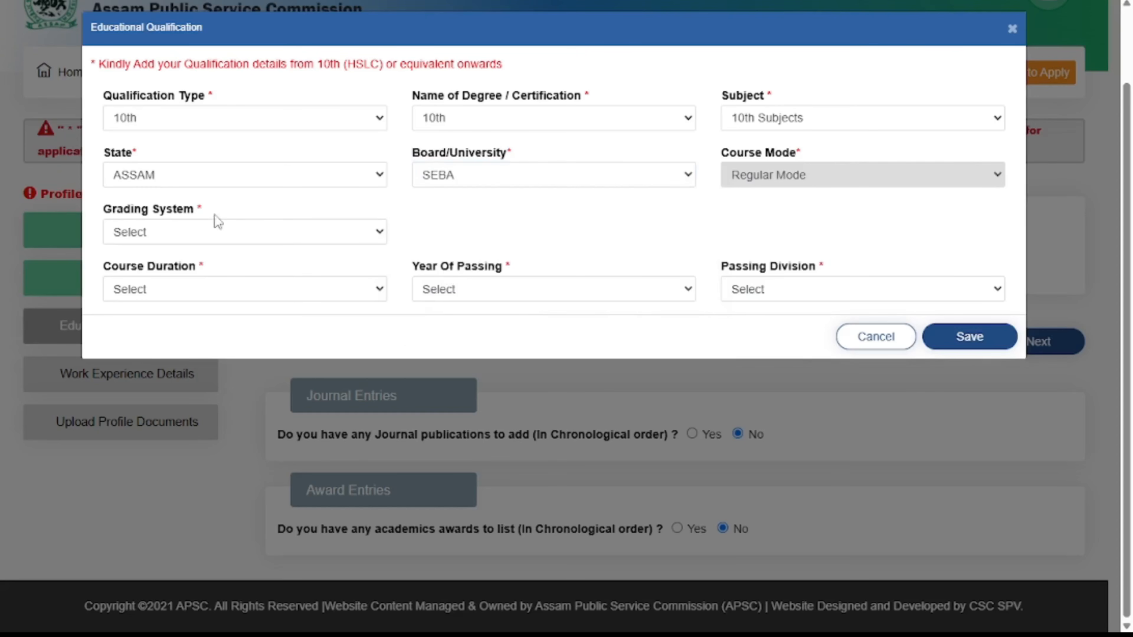
Grade the result by Marks: 356 obtained out of 600 total
drag(103, 209, 204, 211)
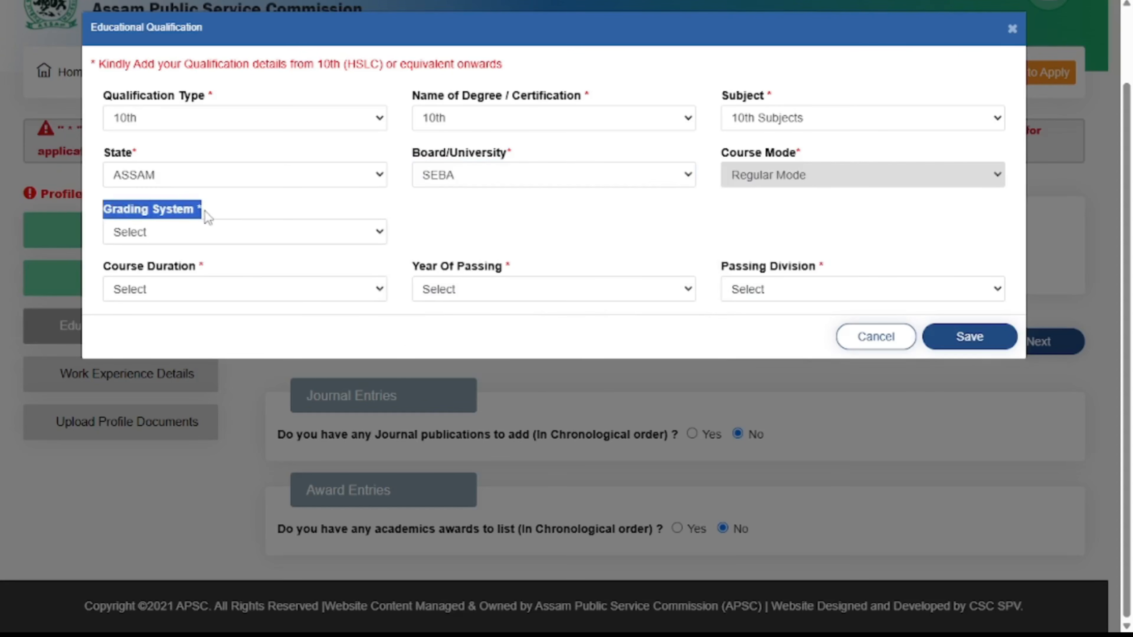
click(185, 224)
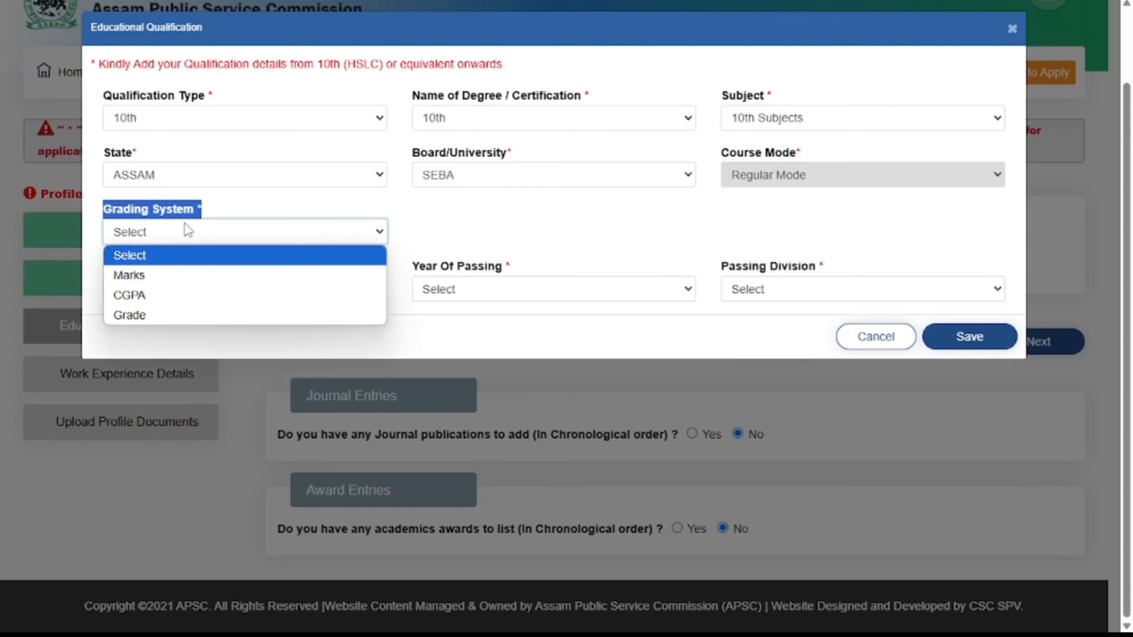
click(139, 276)
click(387, 214)
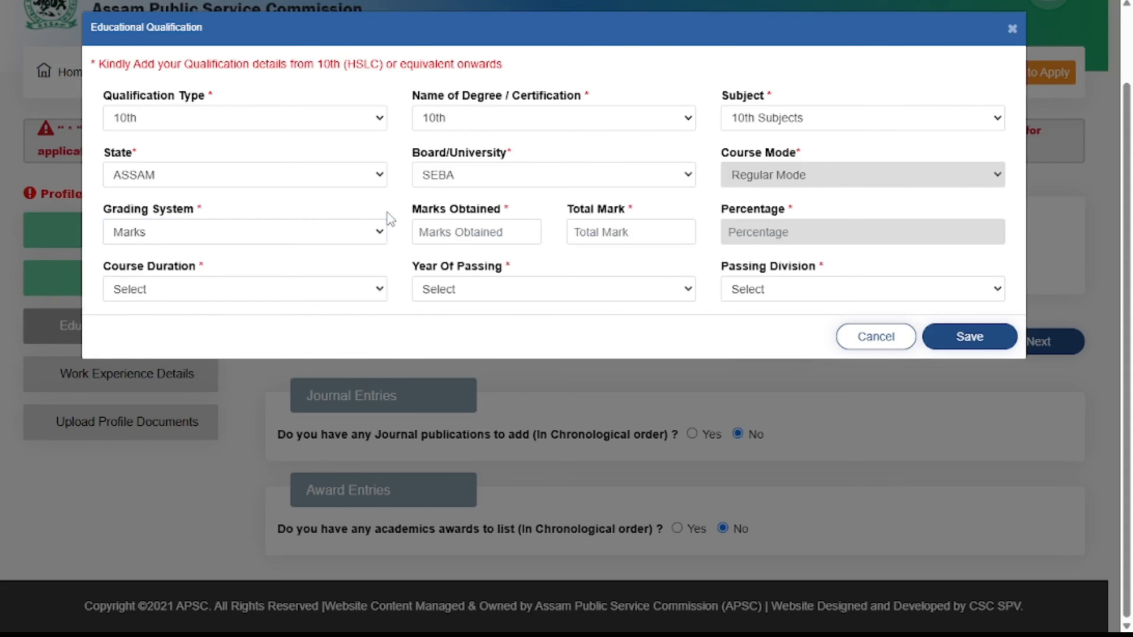
drag(408, 210, 504, 219)
click(473, 230)
text(3)
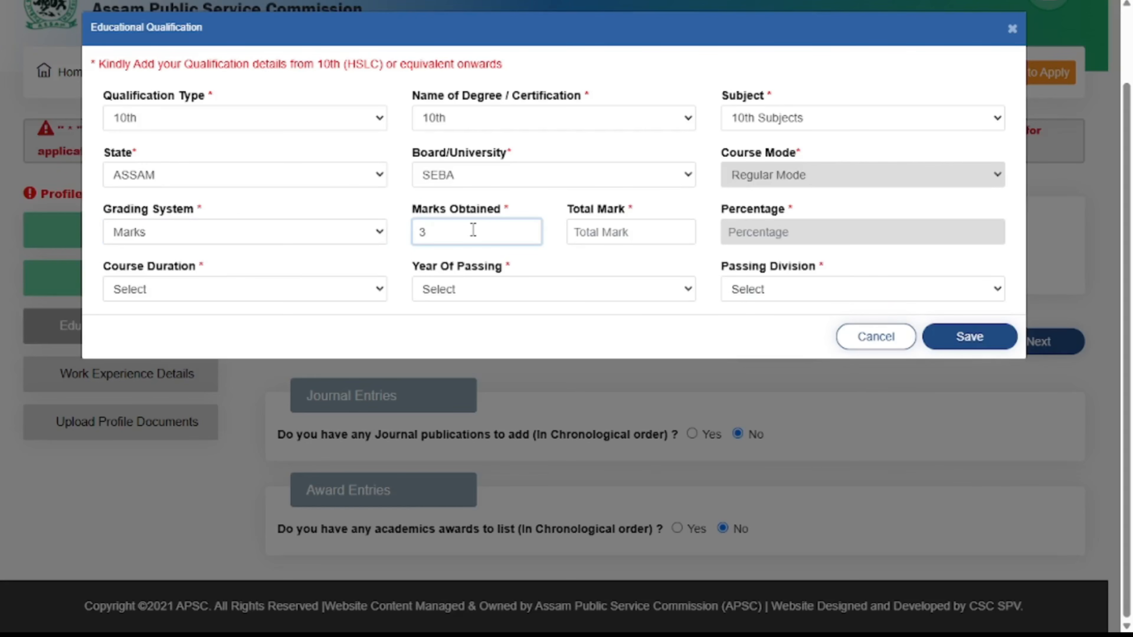
text(56)
key(Tab)
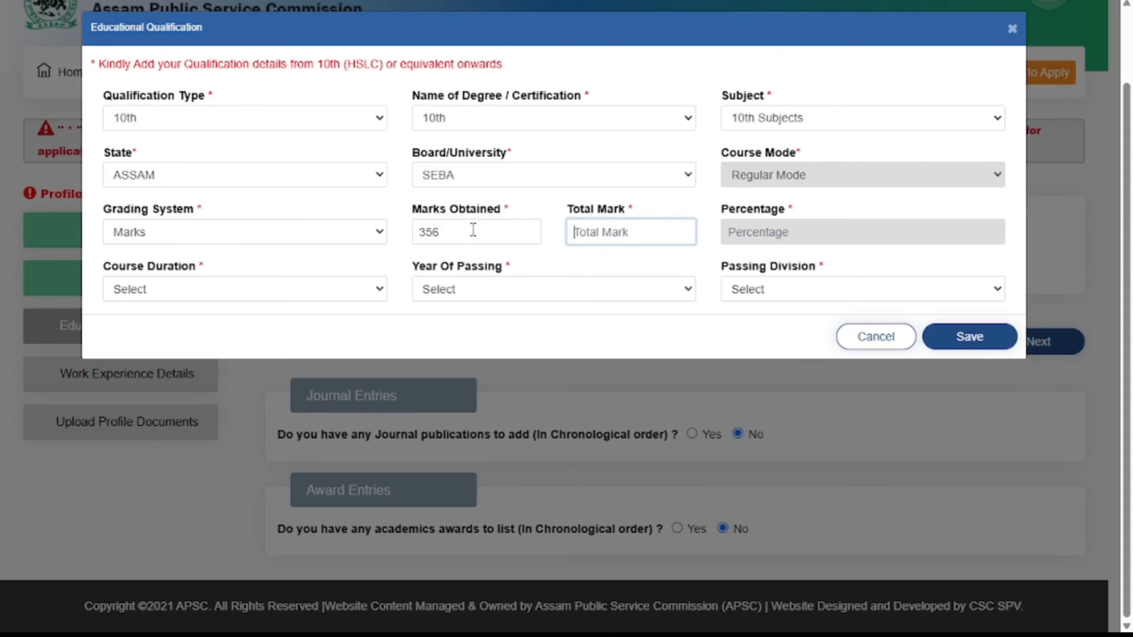
text(600)
drag(641, 258, 172, 286)
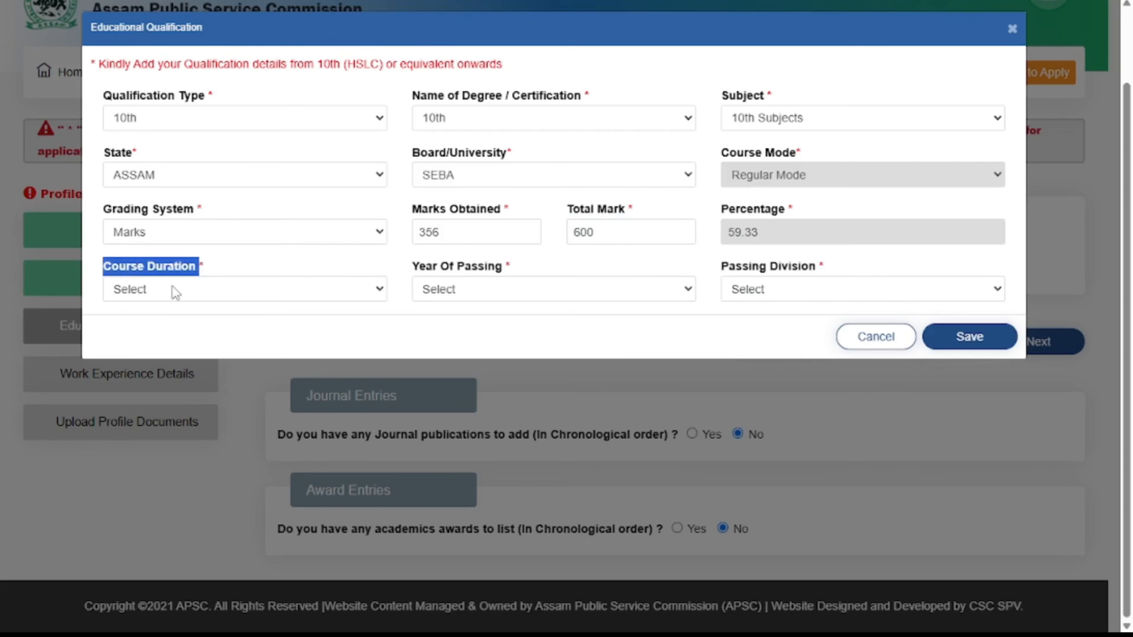
Set duration 10 Years, passing year 2017, Second Division, and save the qualification
click(175, 293)
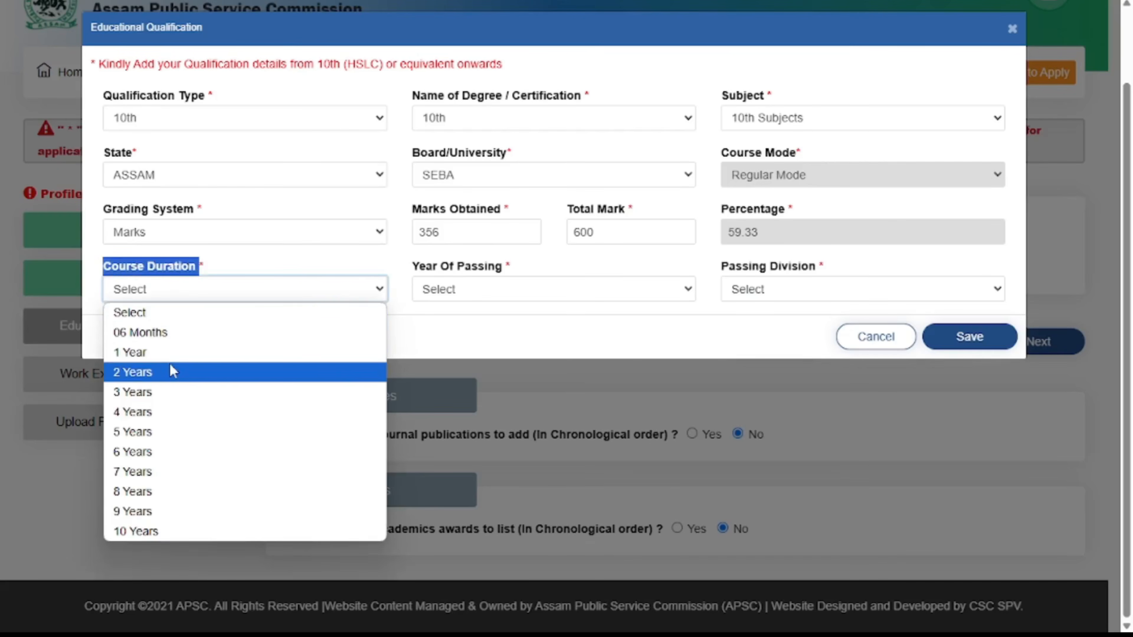
click(117, 531)
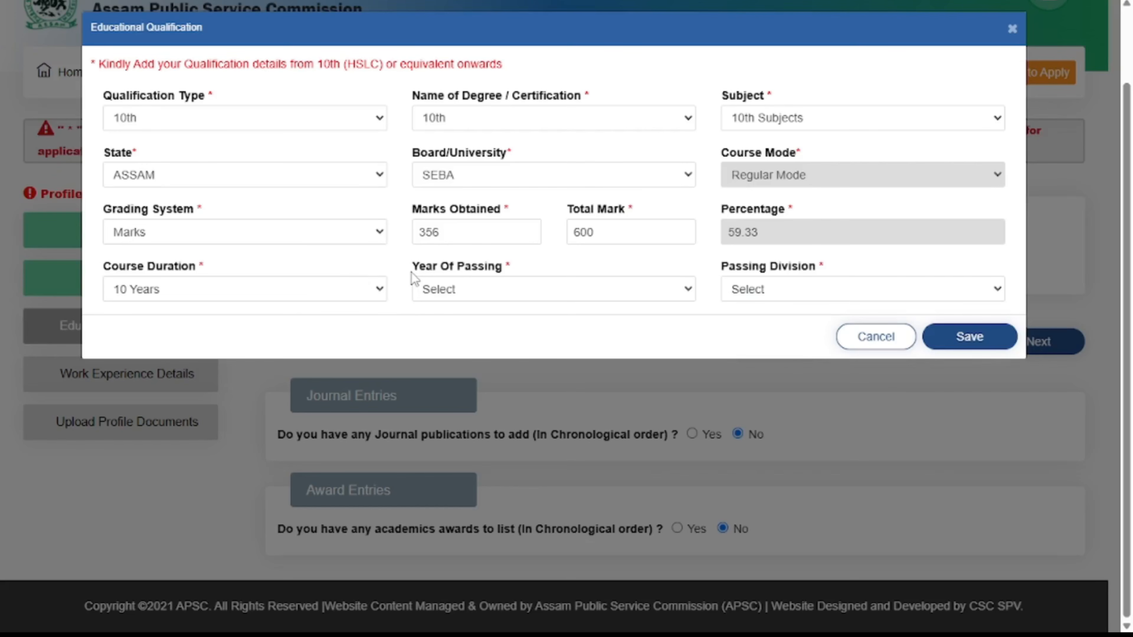
drag(411, 267, 497, 269)
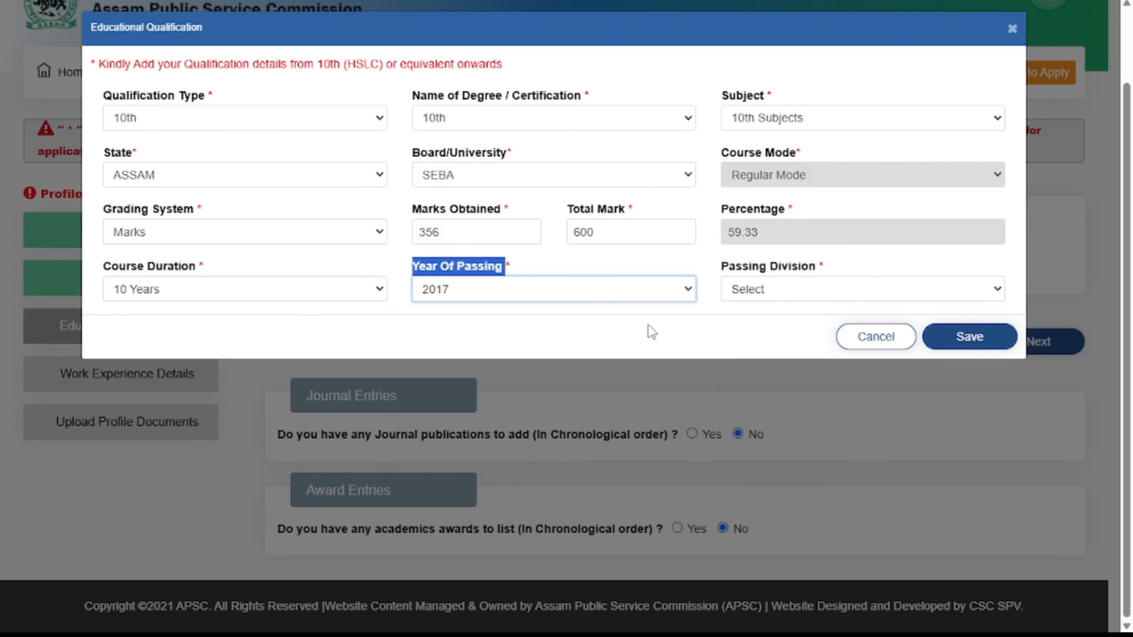
click(649, 325)
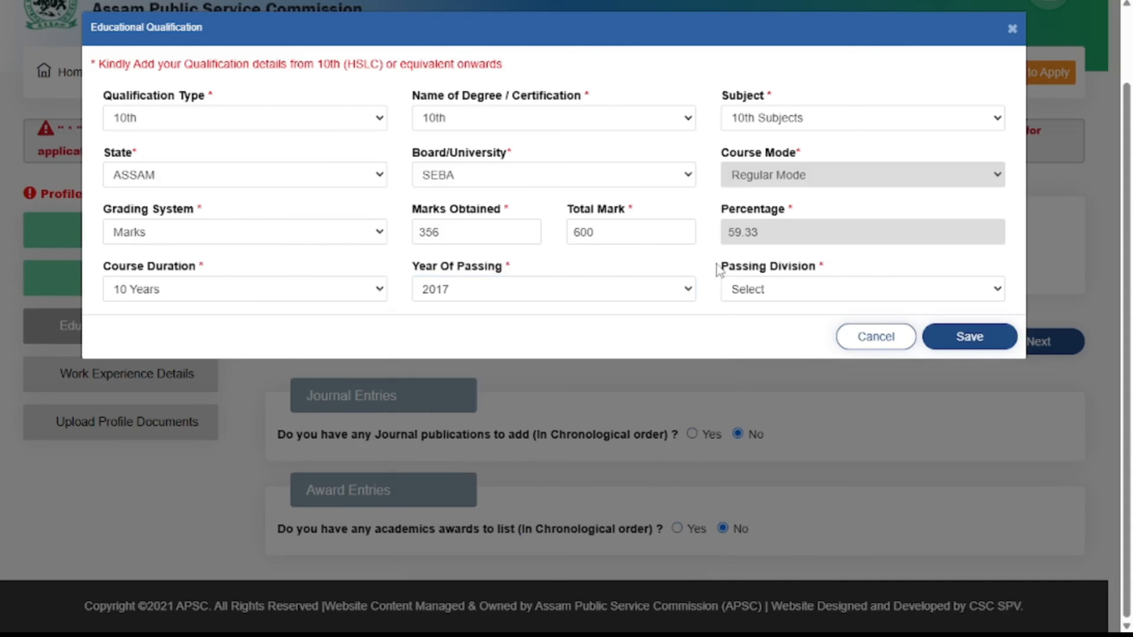
drag(718, 268, 827, 278)
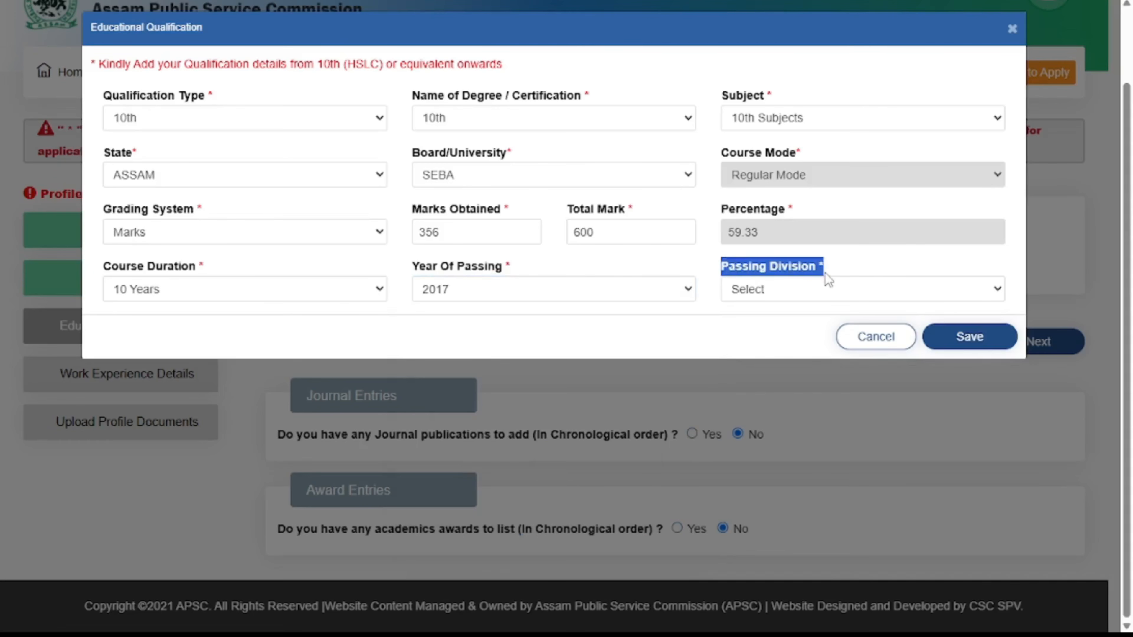
click(802, 294)
click(770, 352)
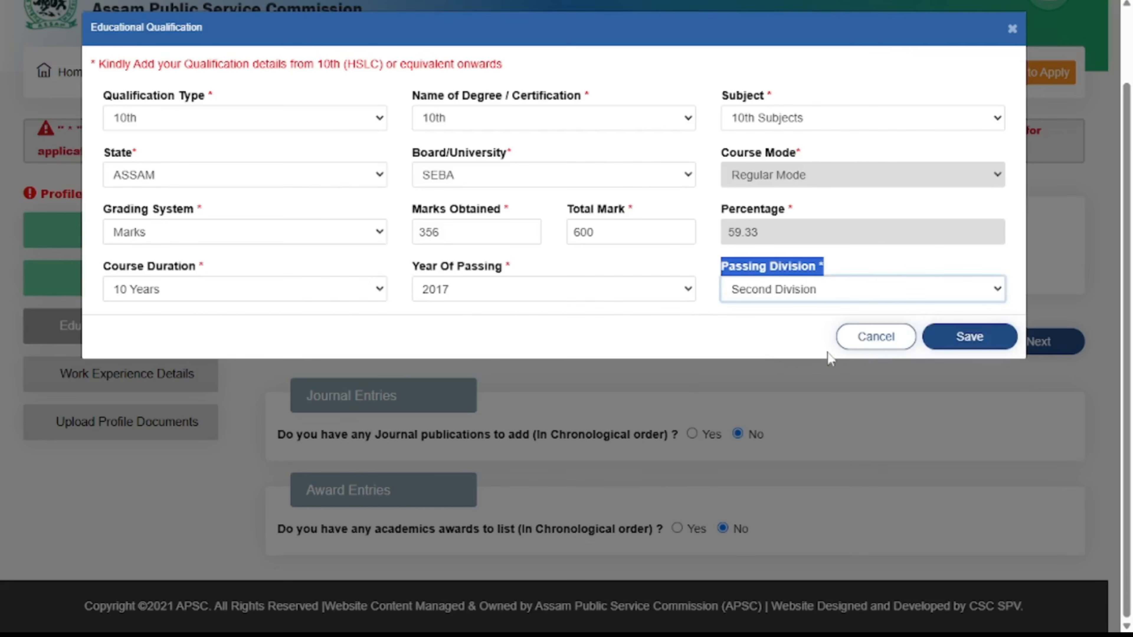
click(960, 343)
click(730, 74)
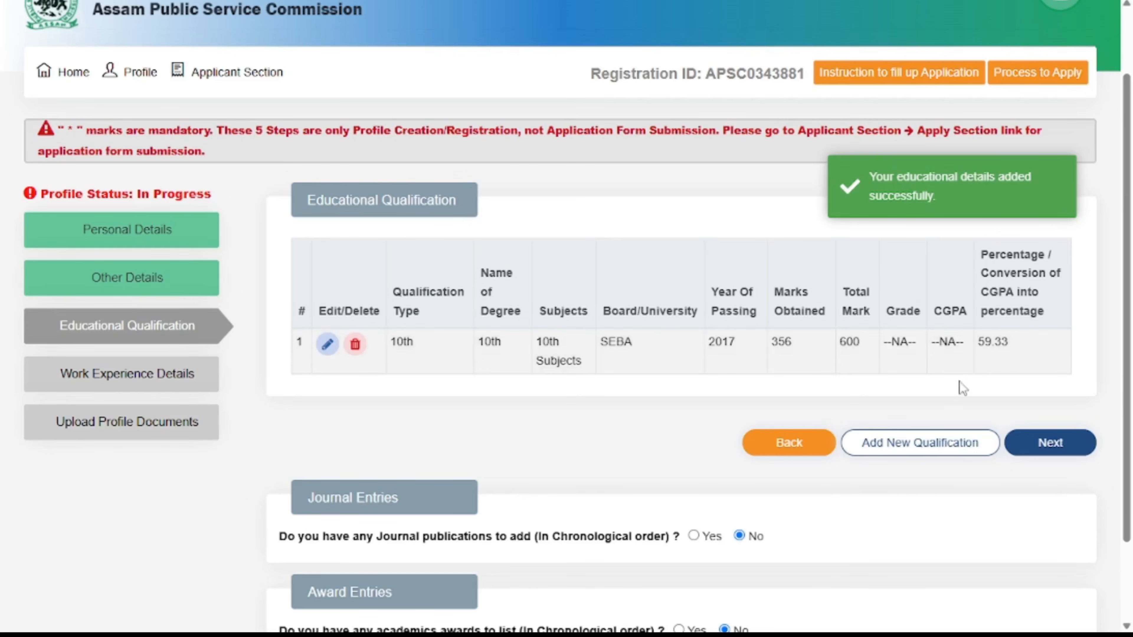
Start a new qualification entry of type 12th with Science as the subject stream
click(898, 443)
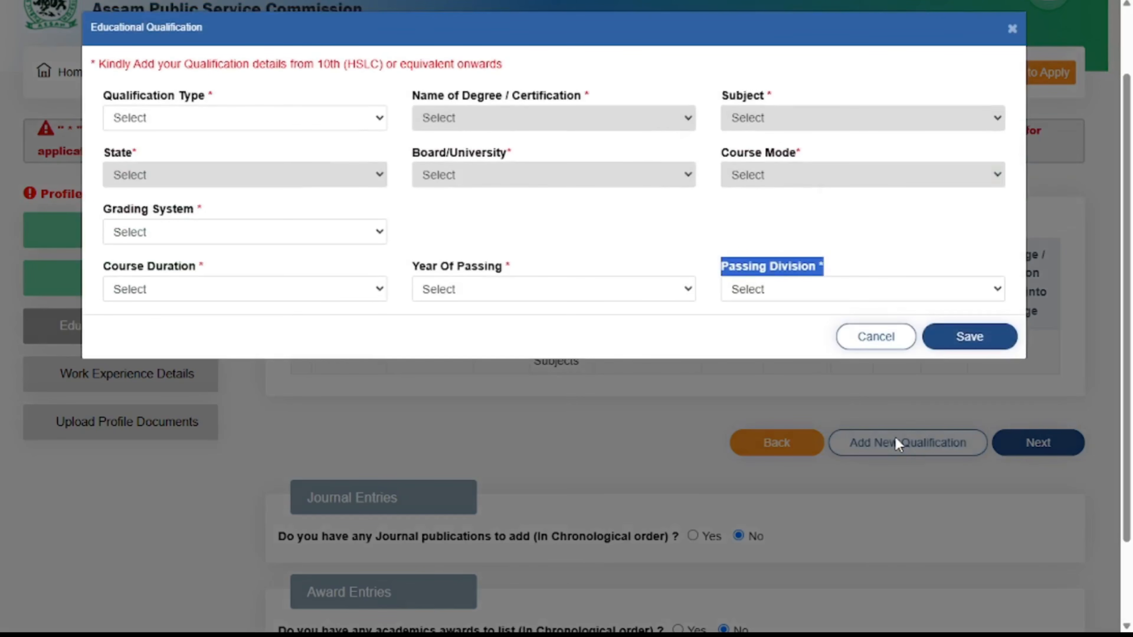
drag(104, 95, 206, 98)
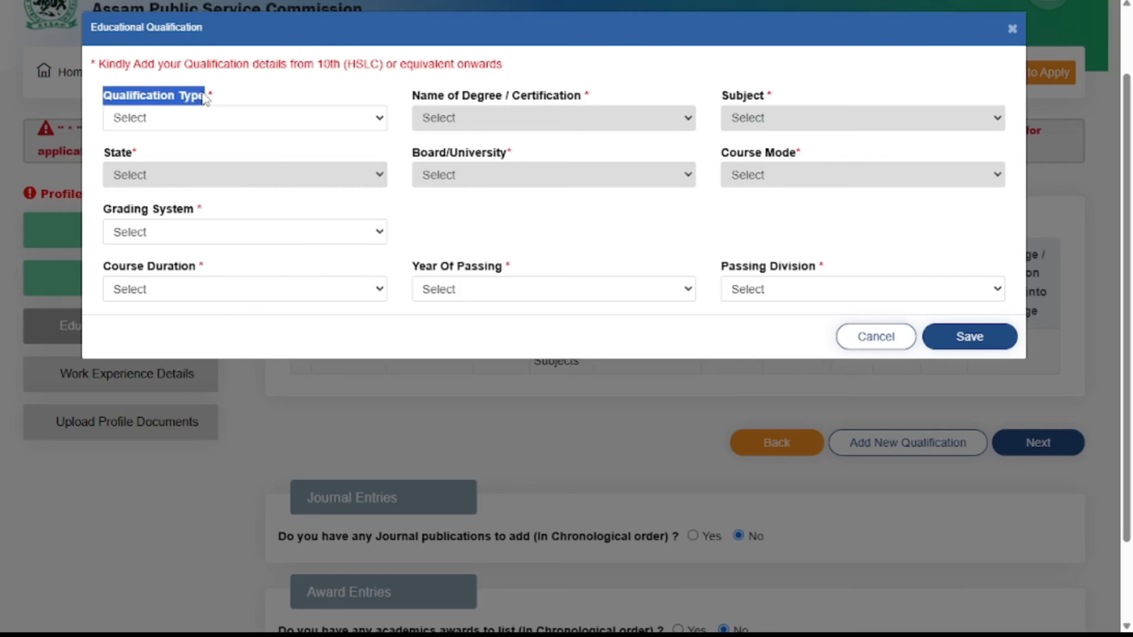
click(169, 117)
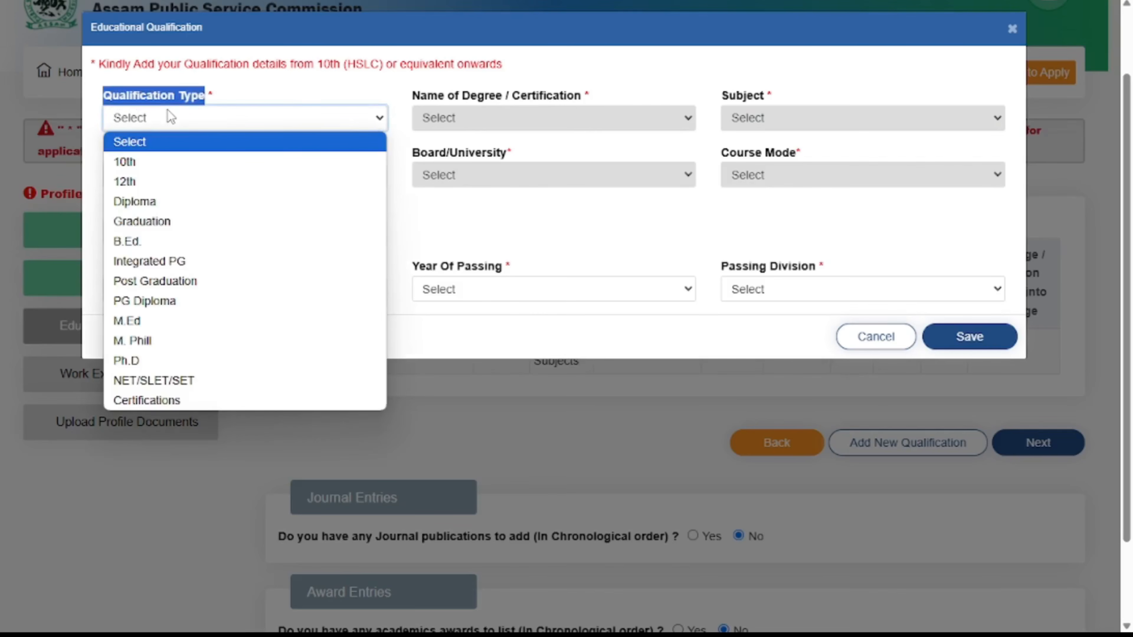
click(124, 181)
click(483, 118)
click(483, 162)
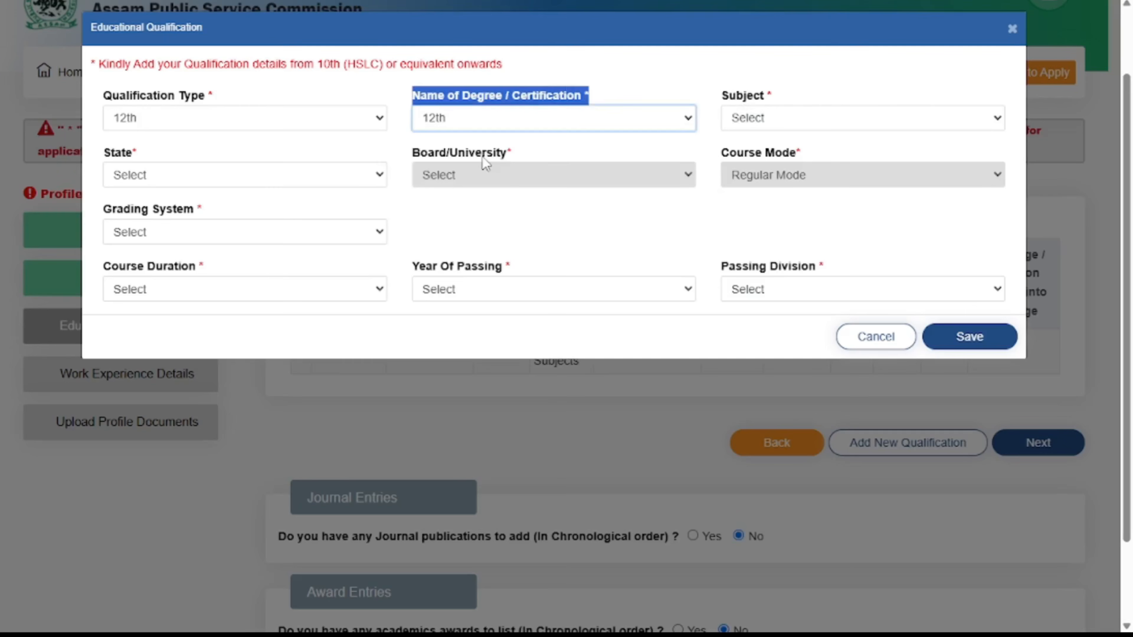
click(665, 78)
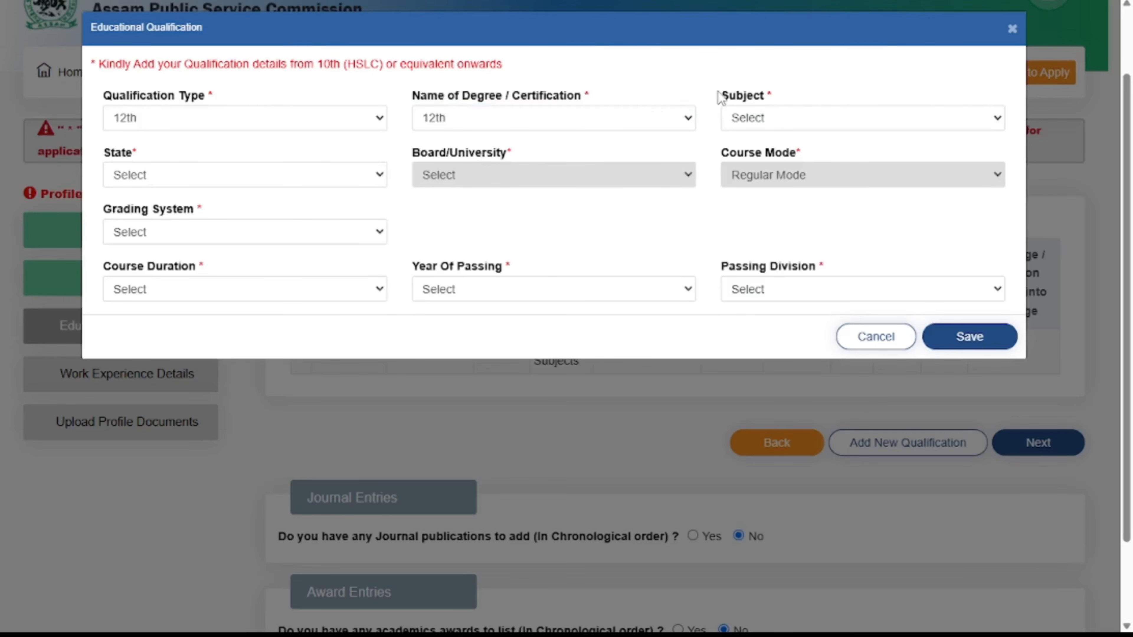
drag(719, 92, 736, 108)
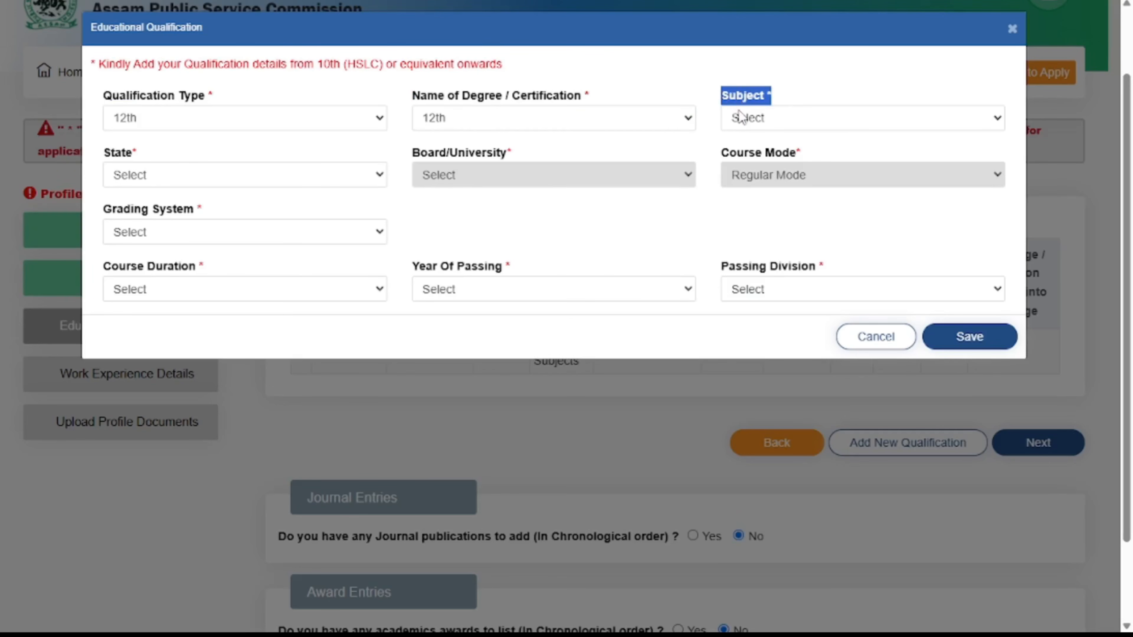
click(739, 117)
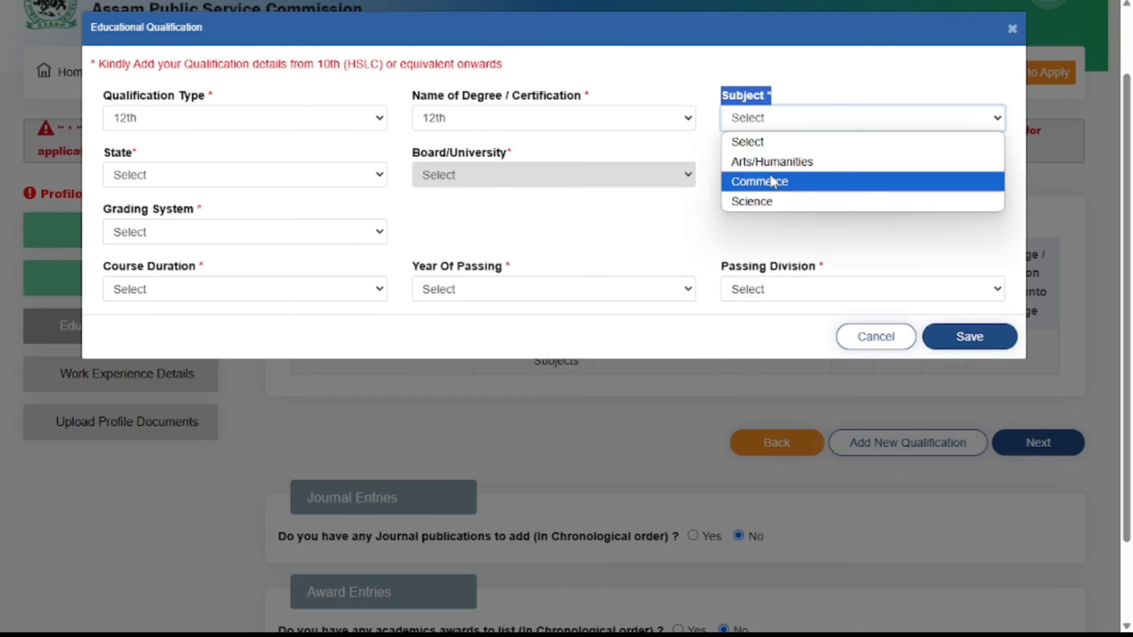
click(760, 201)
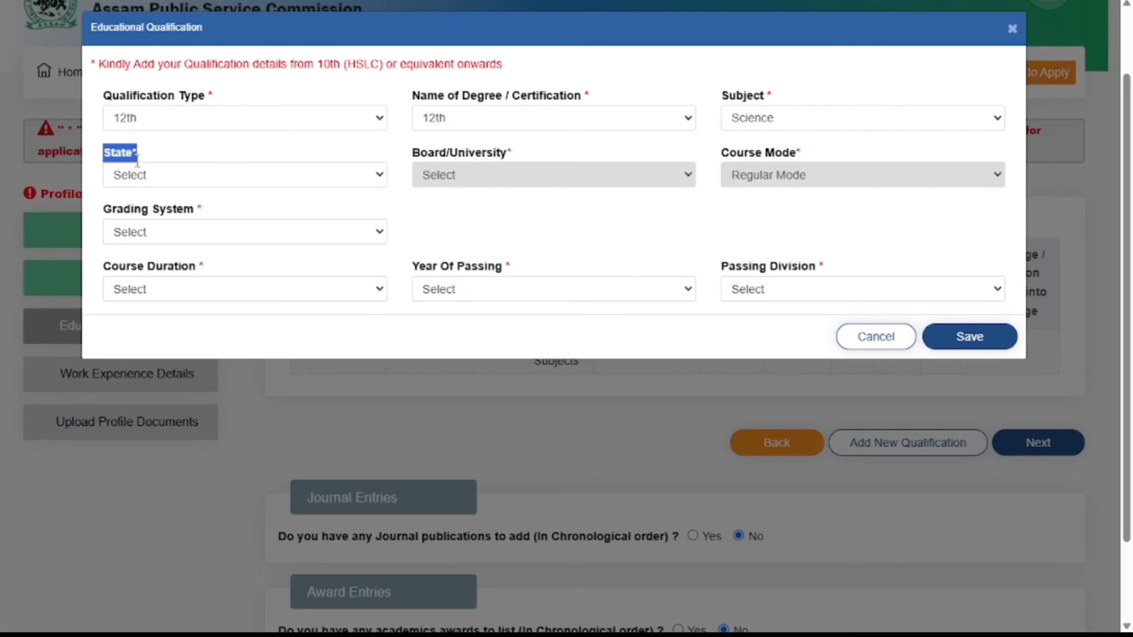
Set the state to ASSAM, the board to AHSEC, and grading by Marks
click(134, 175)
click(134, 277)
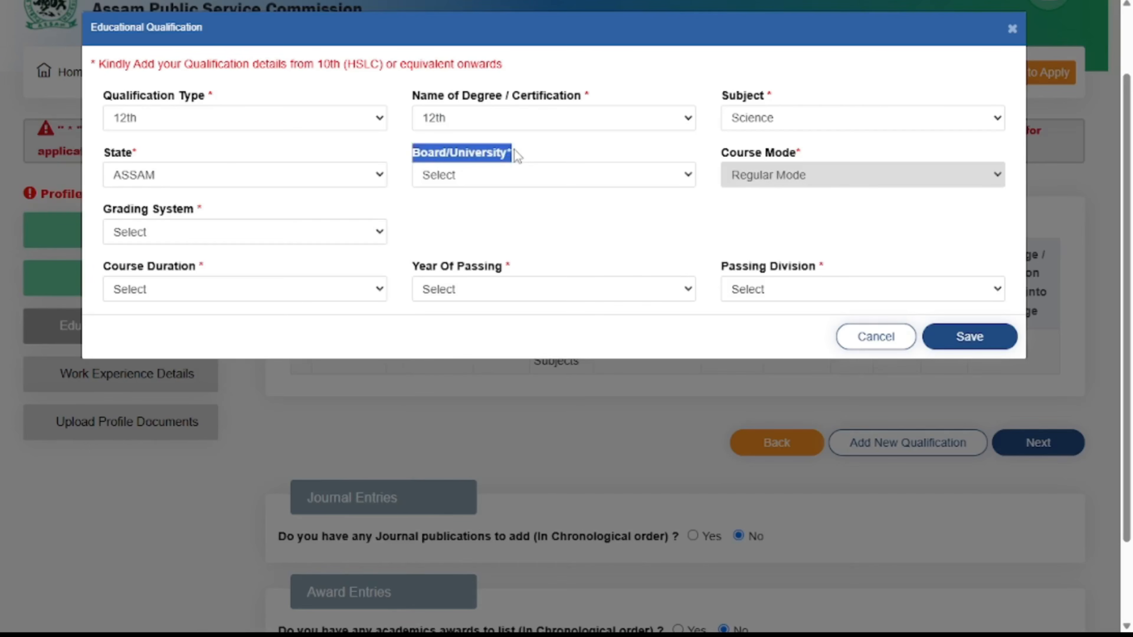
click(486, 177)
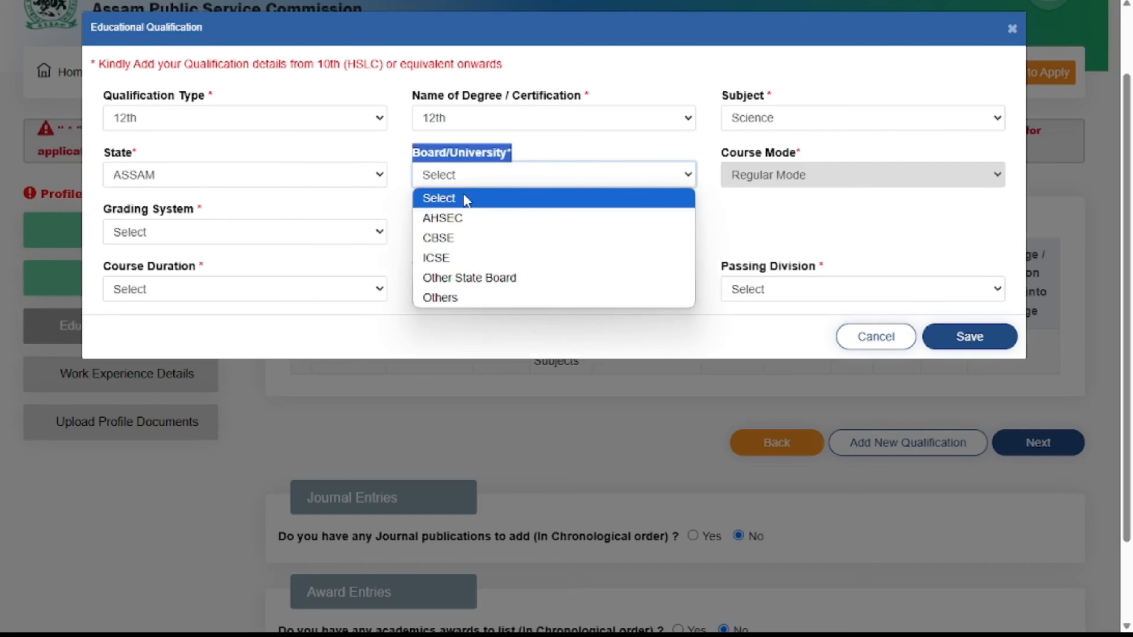
click(454, 222)
click(183, 228)
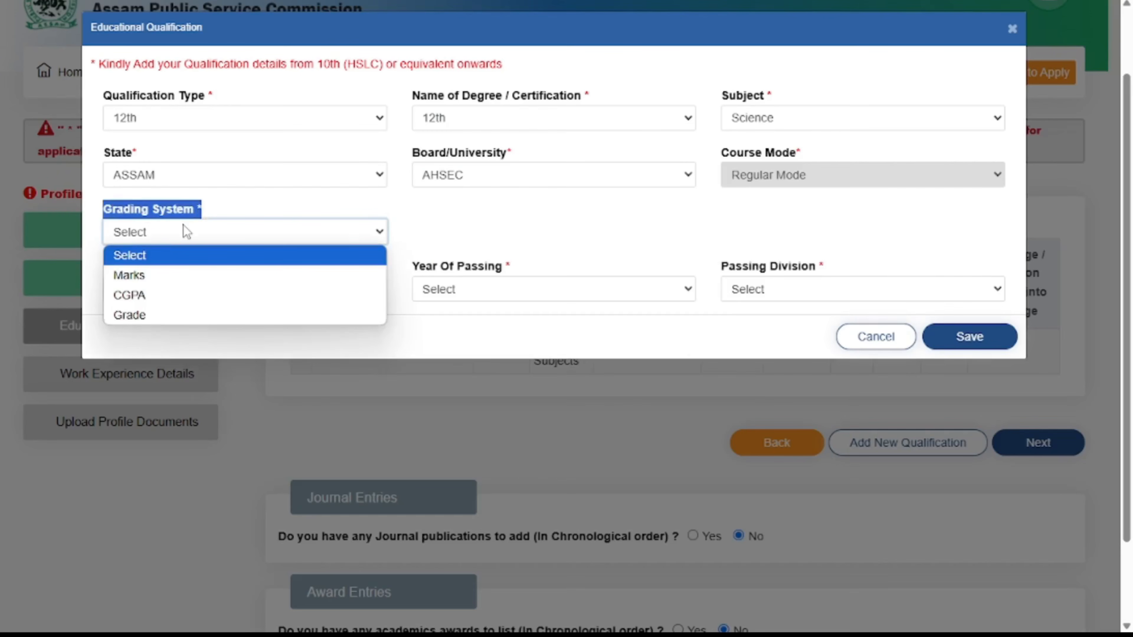
click(128, 275)
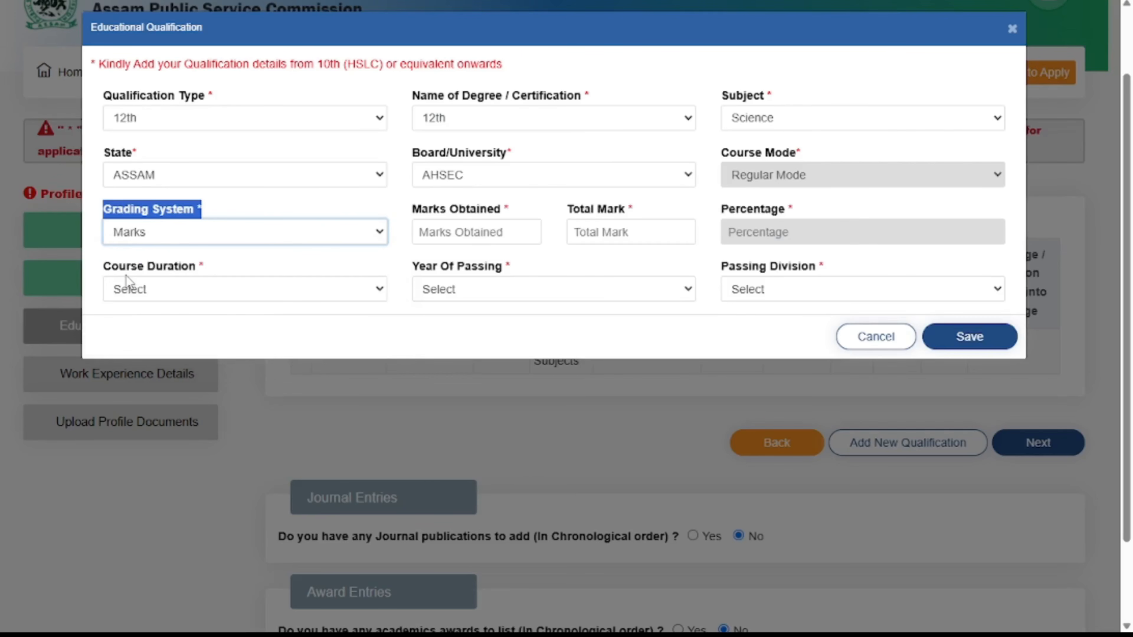
click(382, 208)
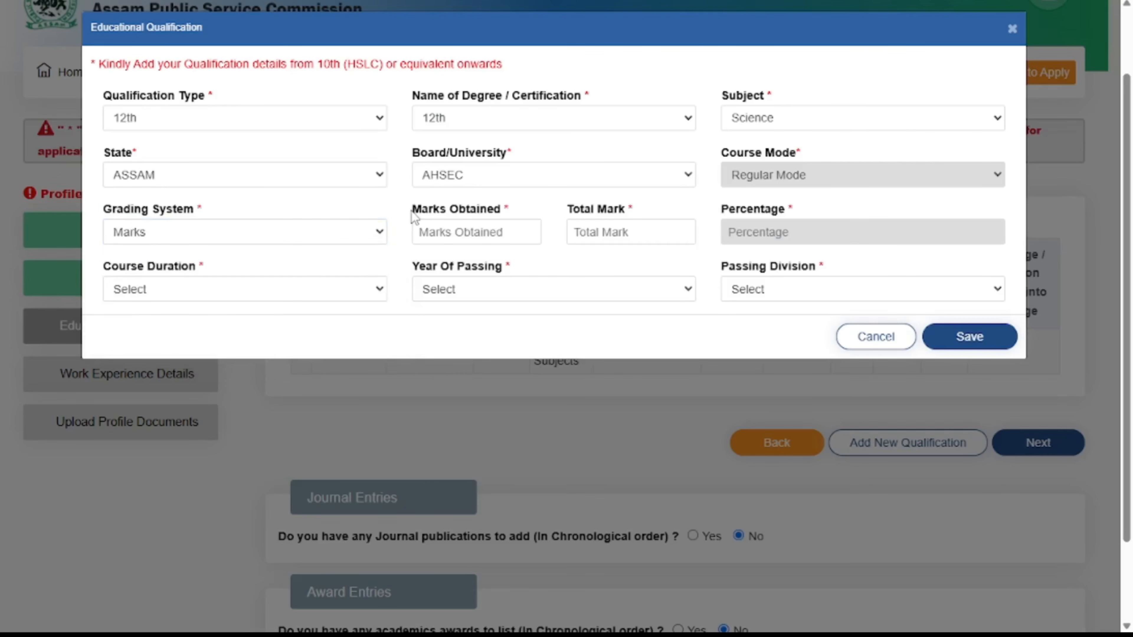
drag(413, 211, 506, 215)
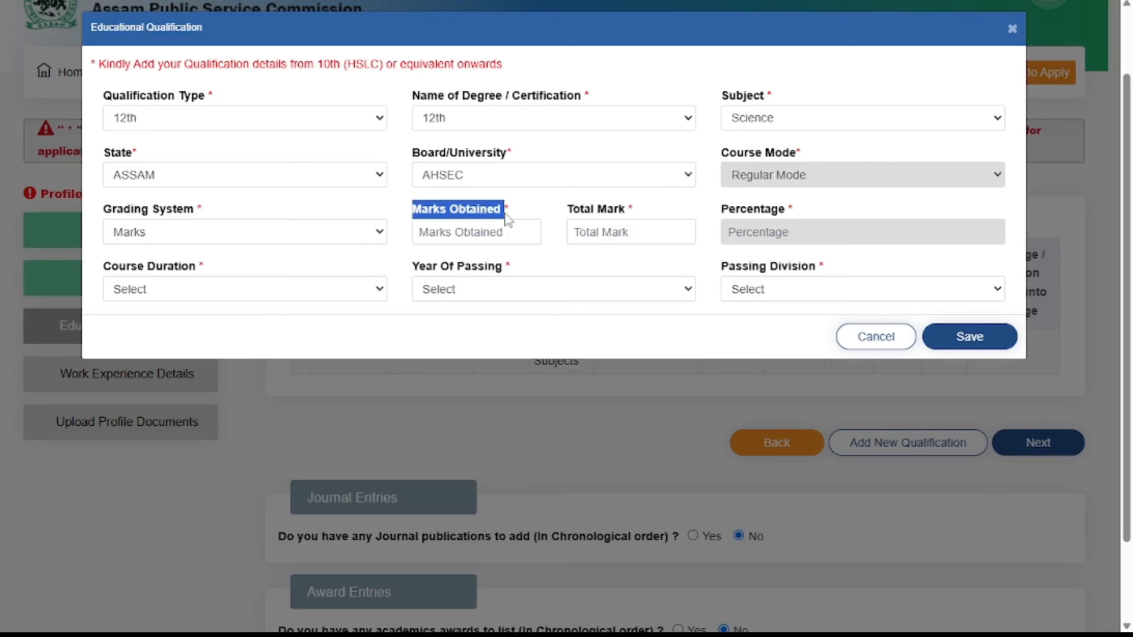
Enter 326 marks obtained out of a total of 500
click(493, 225)
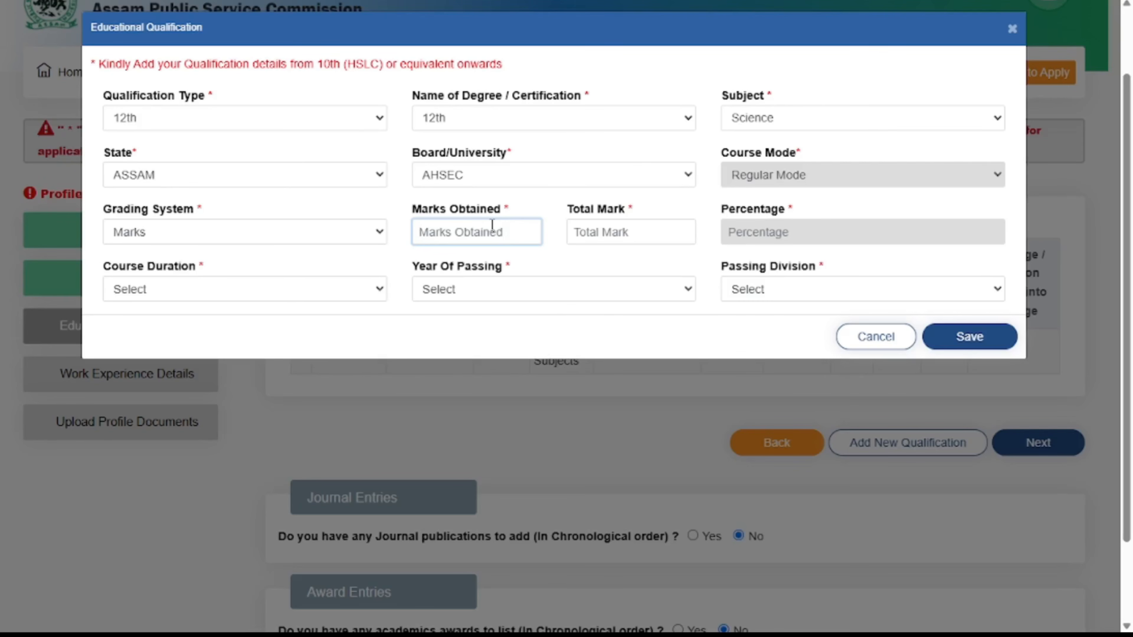
text(326)
key(Tab)
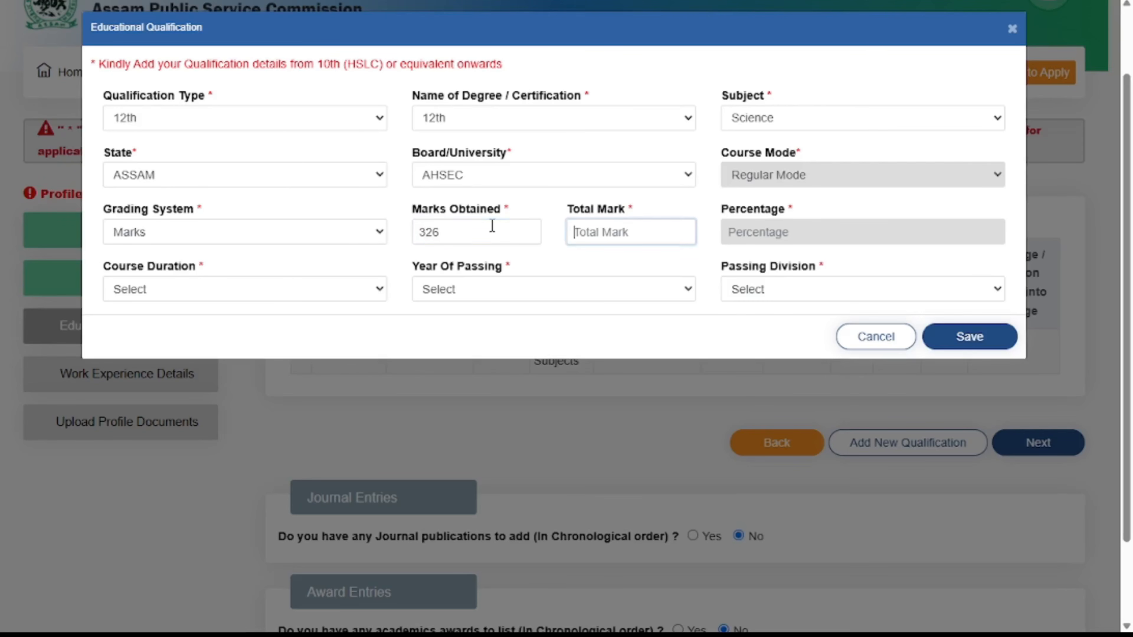
text(500)
click(522, 264)
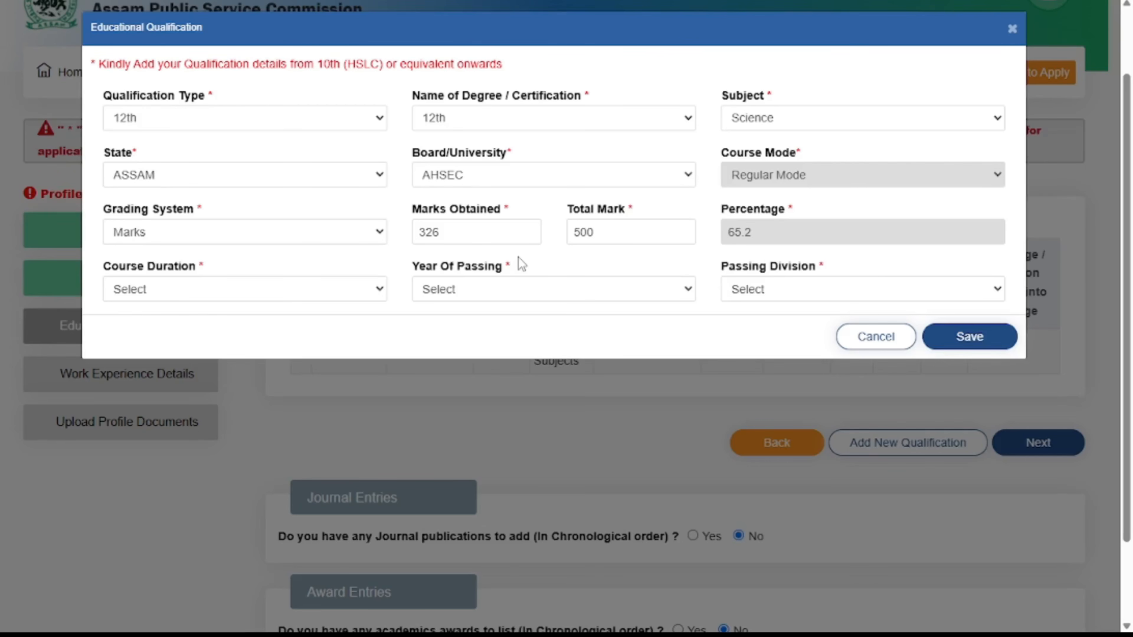
Set duration 2 Years, passing year 2019, First Division, then save and confirm the entry
click(139, 290)
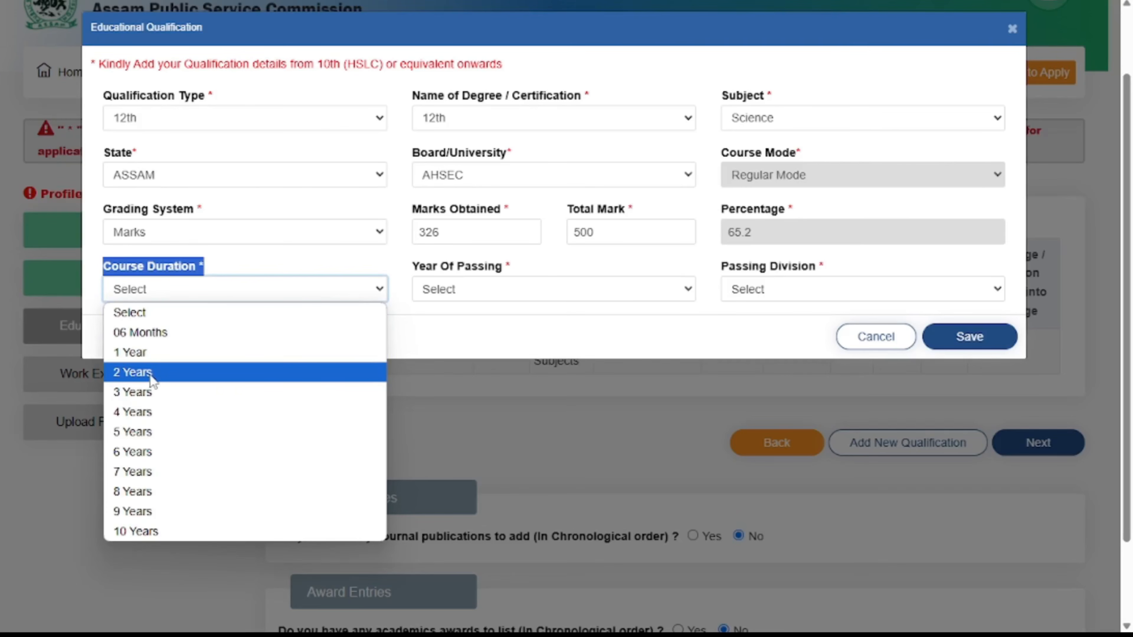
click(134, 372)
click(439, 290)
click(430, 336)
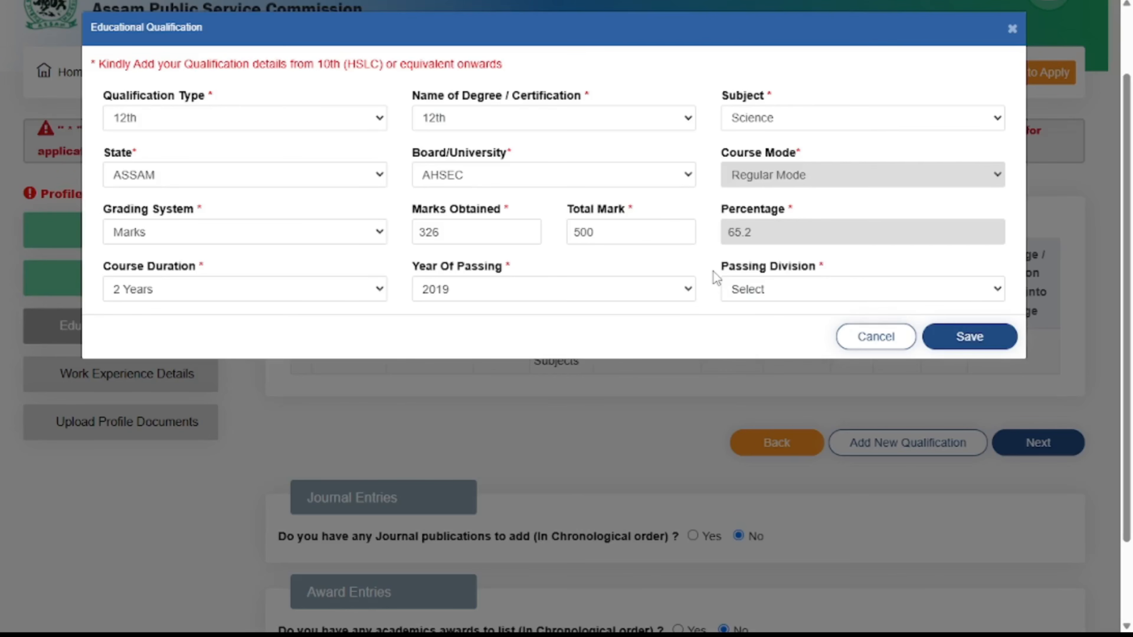
drag(817, 268, 715, 265)
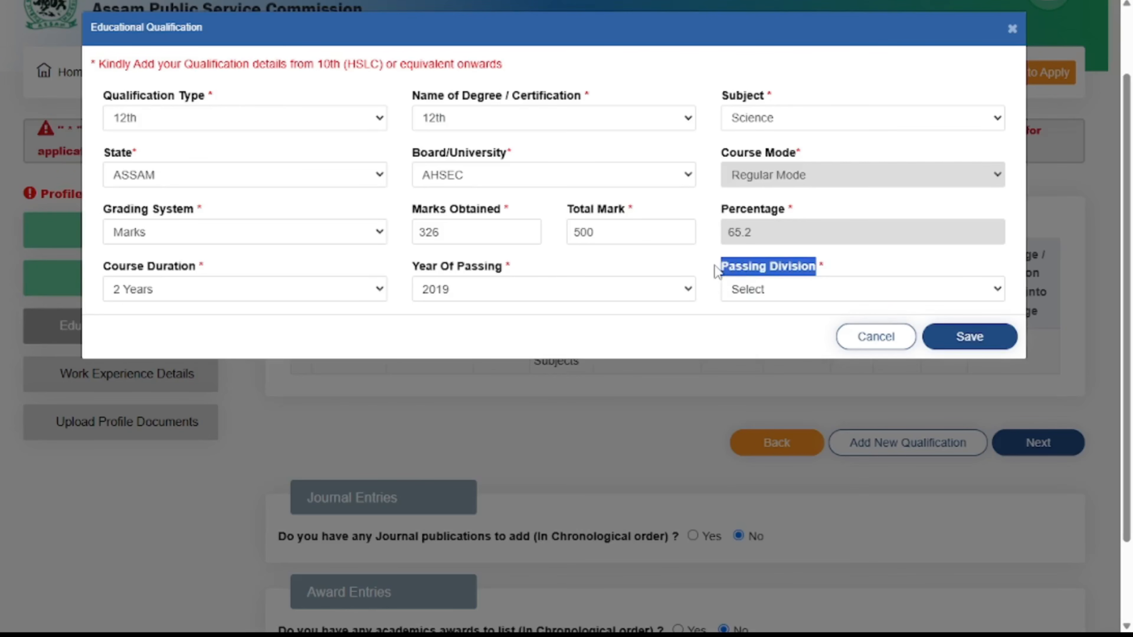
click(743, 291)
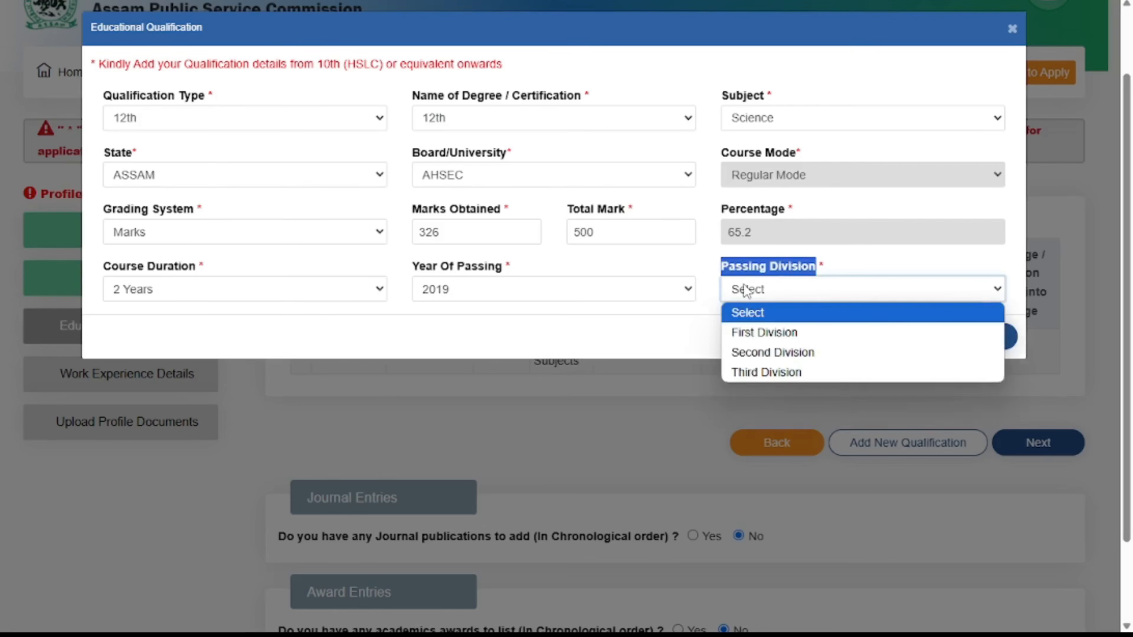
click(754, 332)
click(804, 319)
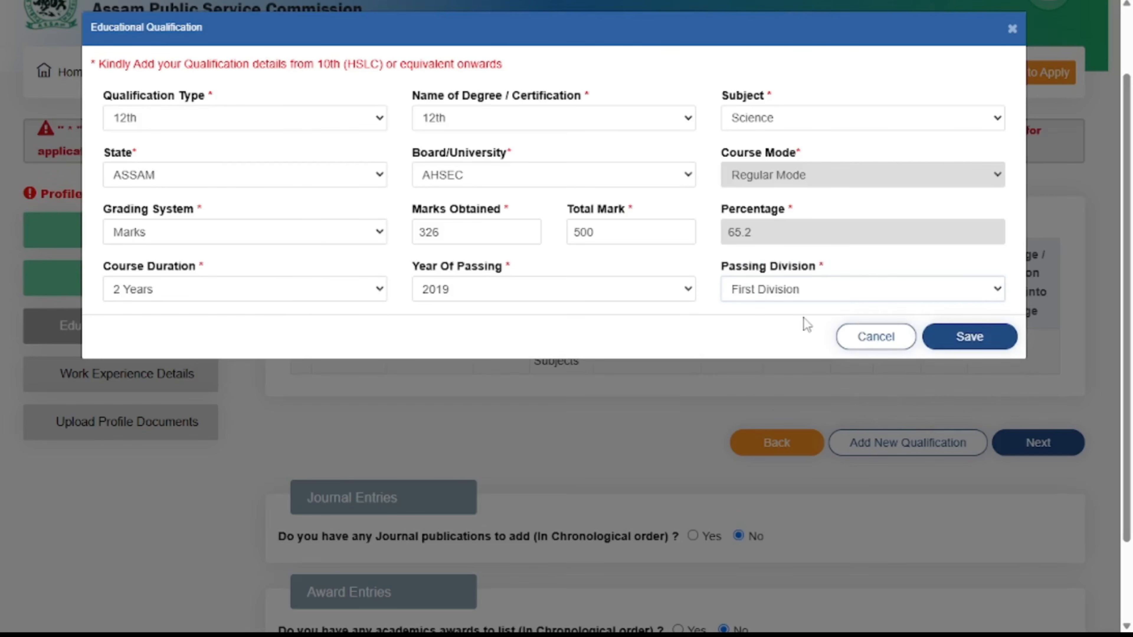
click(931, 342)
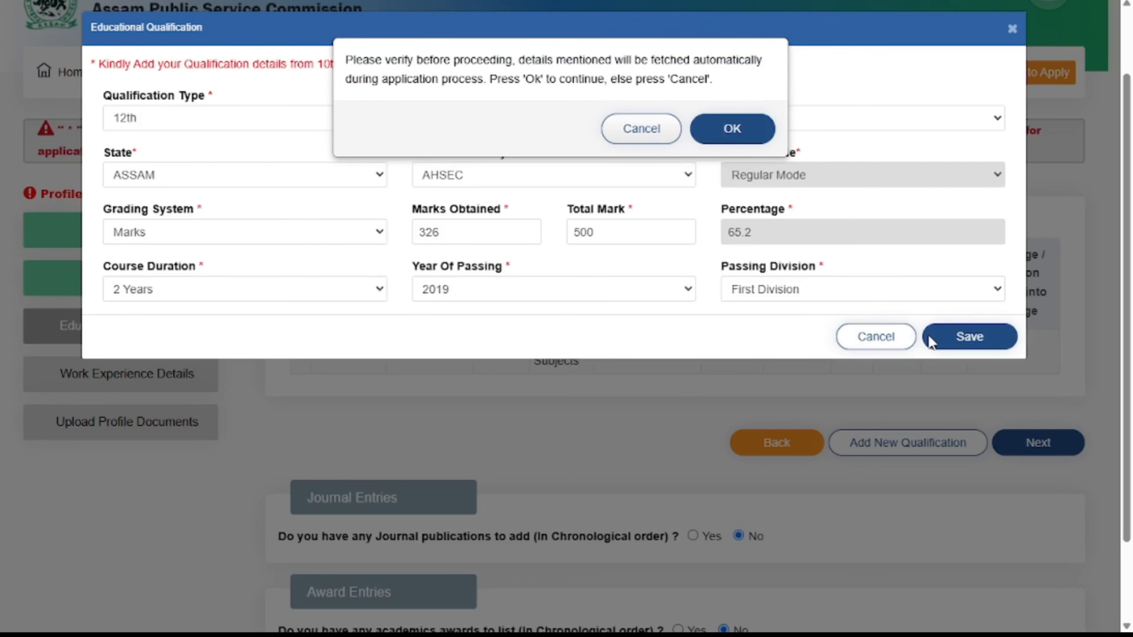
click(758, 134)
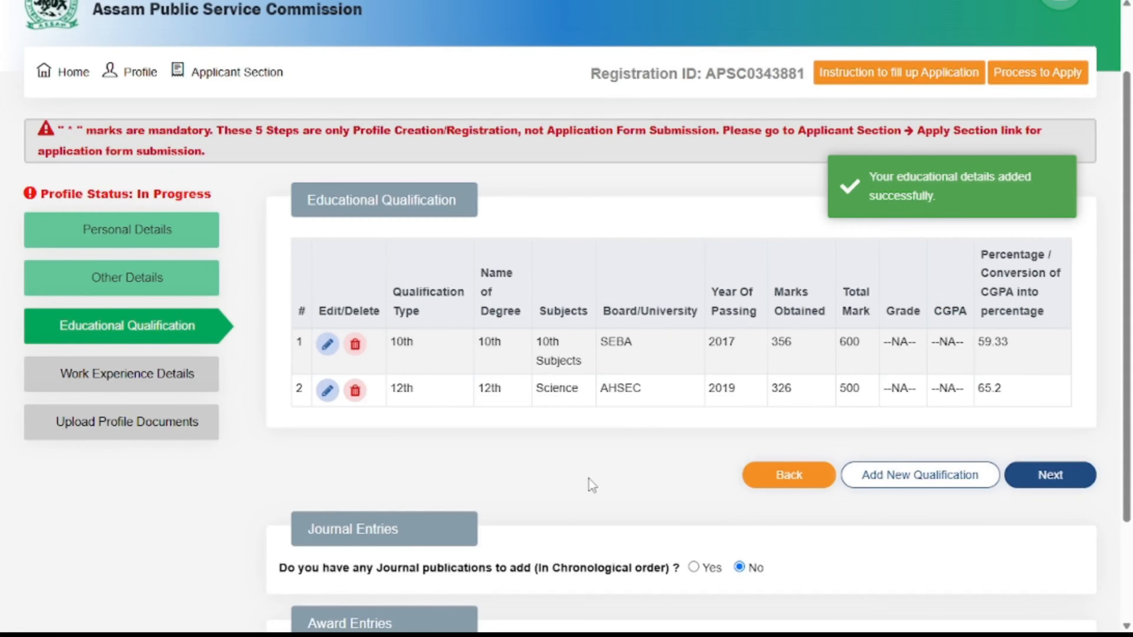
scroll(589, 478, down, 3)
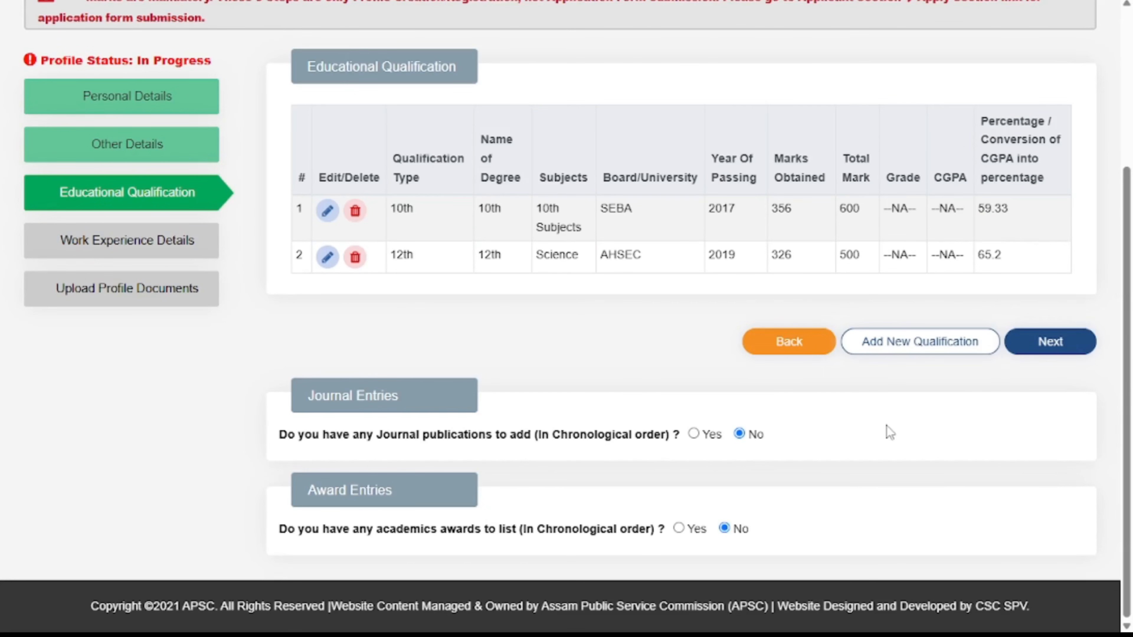
Answer No for work experience, confirm it, and continue to Upload Profile Documents
click(1077, 349)
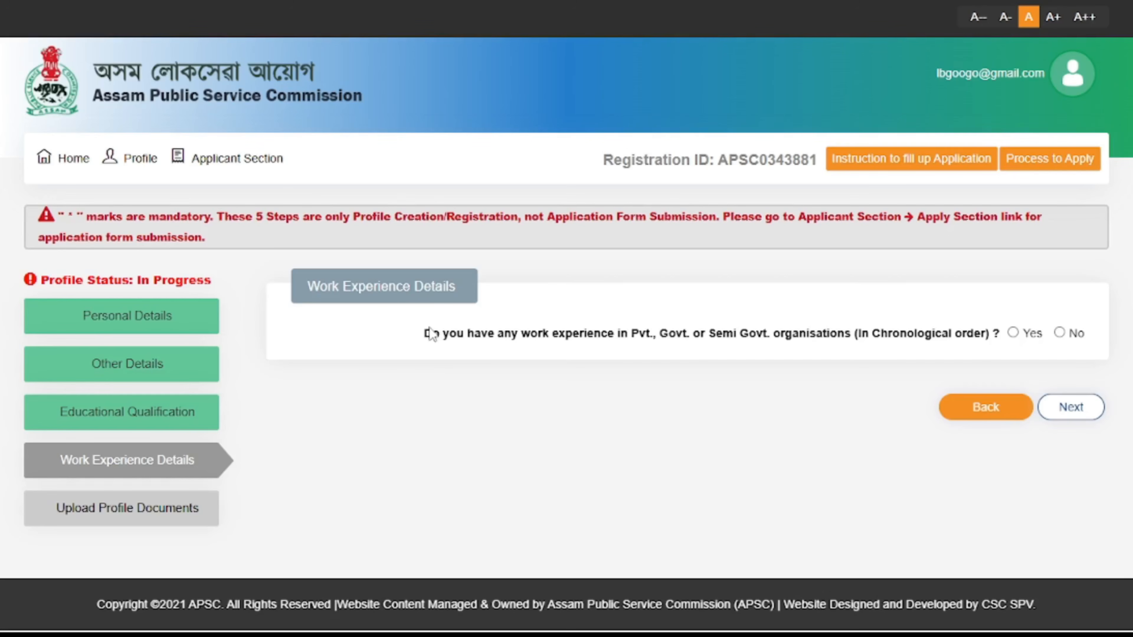
drag(427, 336, 1042, 345)
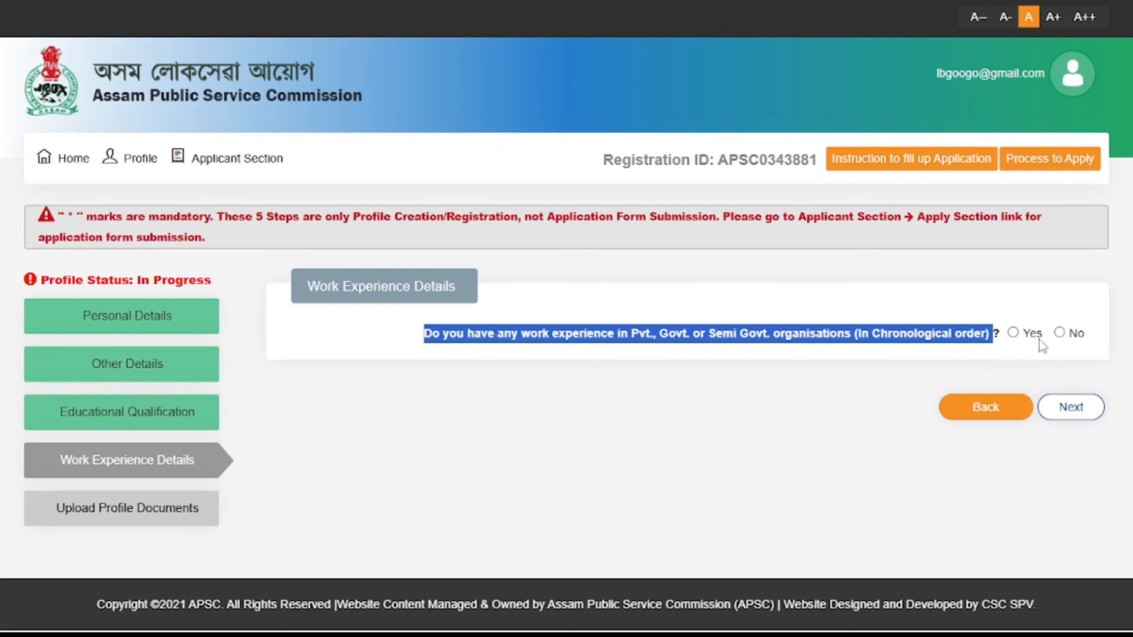
click(1059, 334)
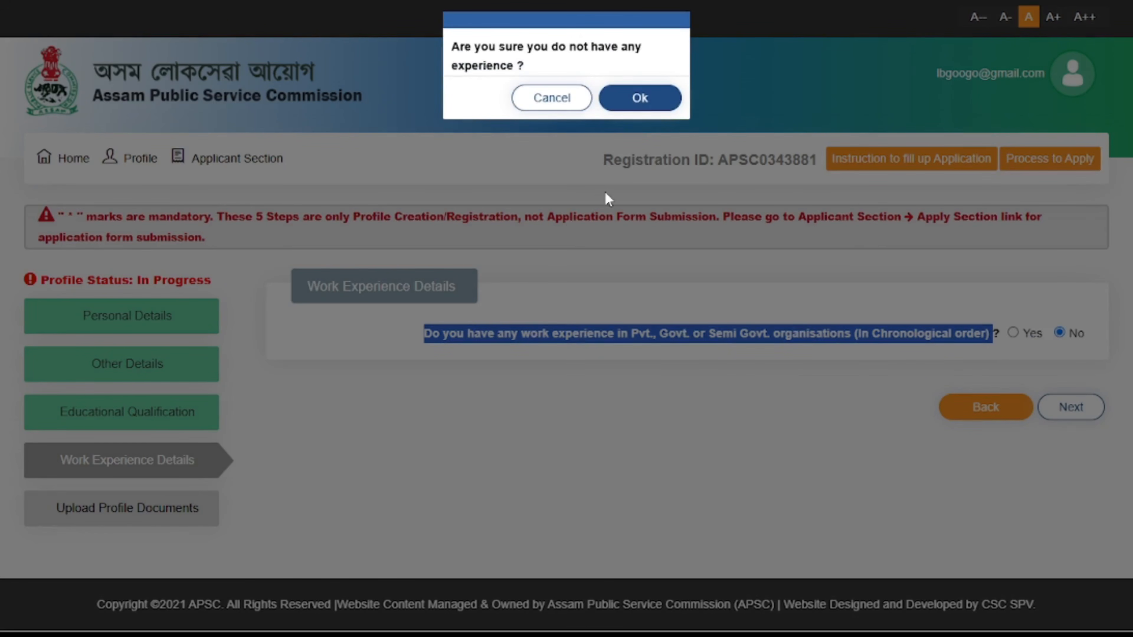
click(653, 106)
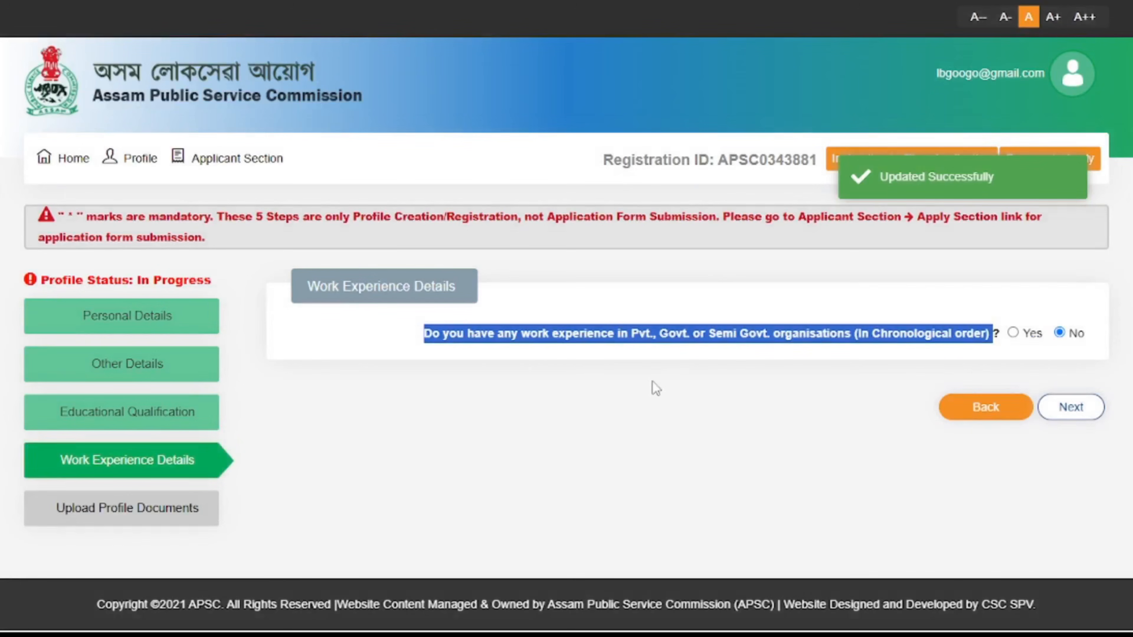
click(652, 388)
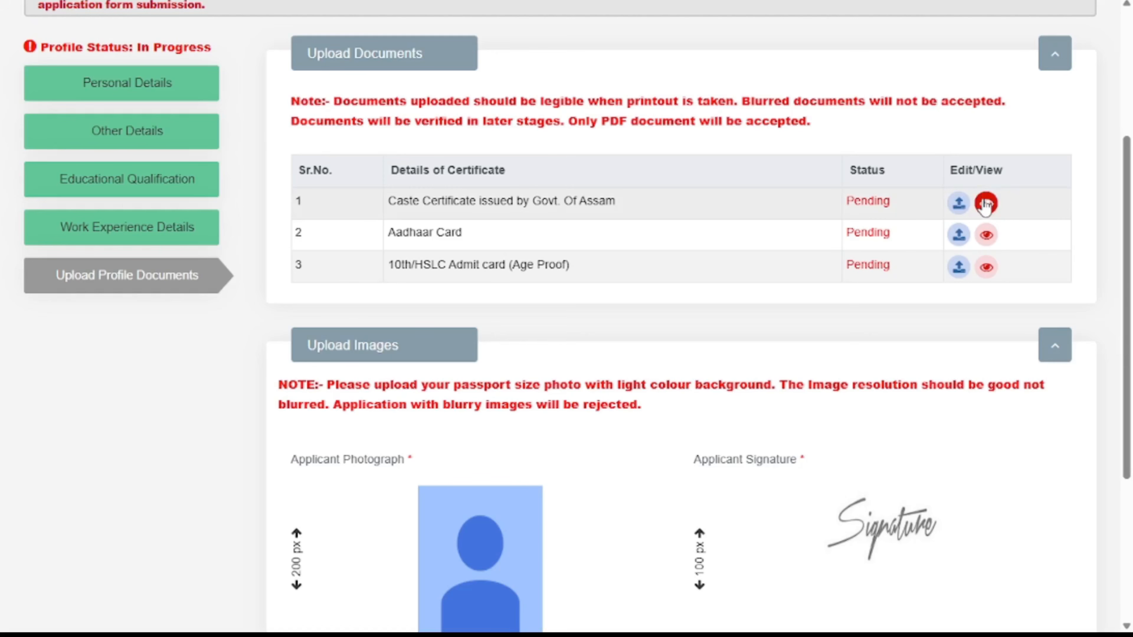
Upload the caste certificate PDF from Downloads, save it, and confirm the upload
click(959, 210)
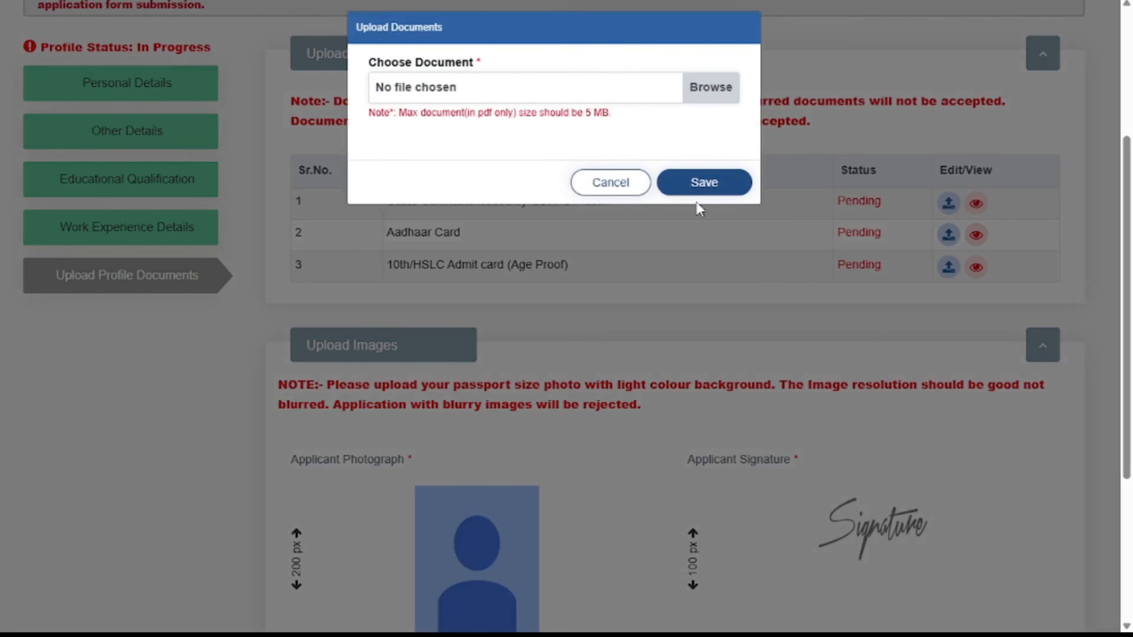
click(706, 108)
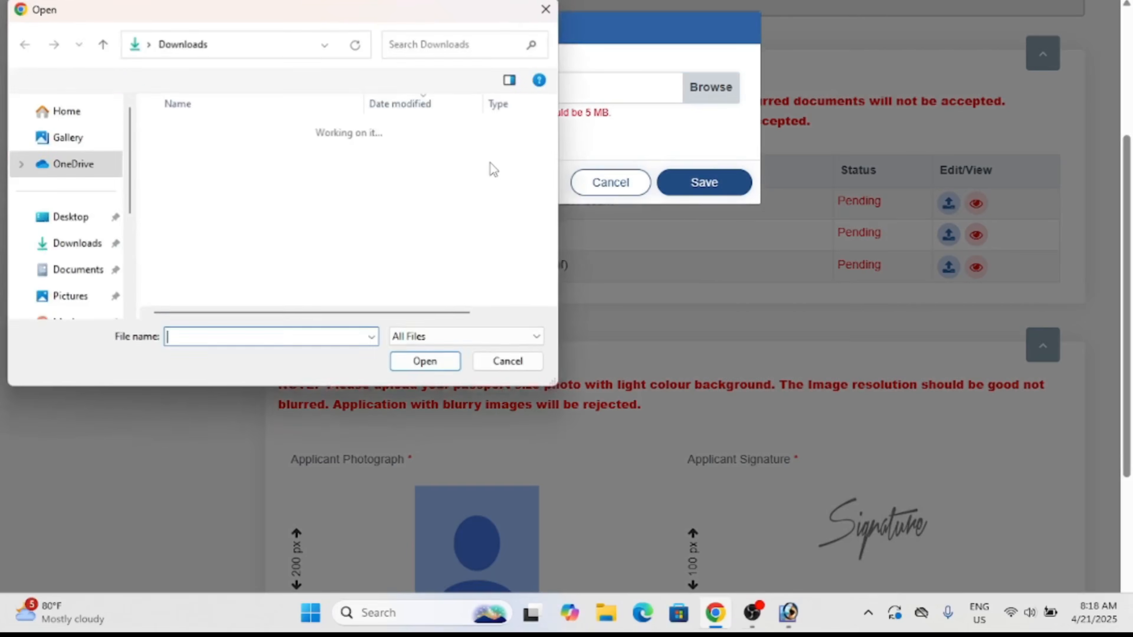
click(268, 199)
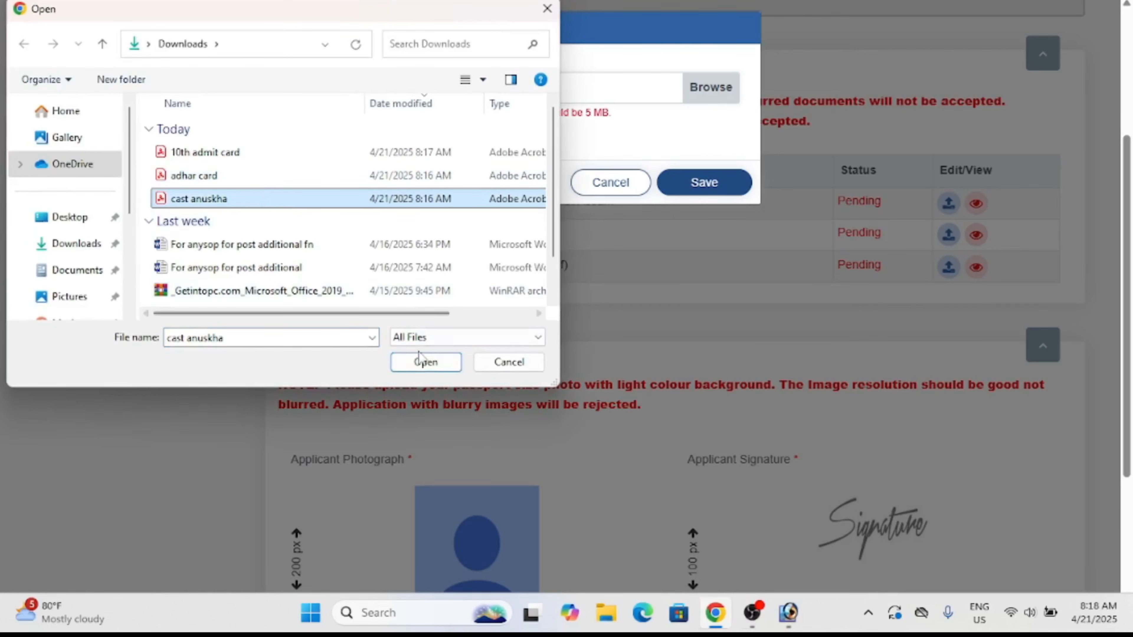
click(425, 362)
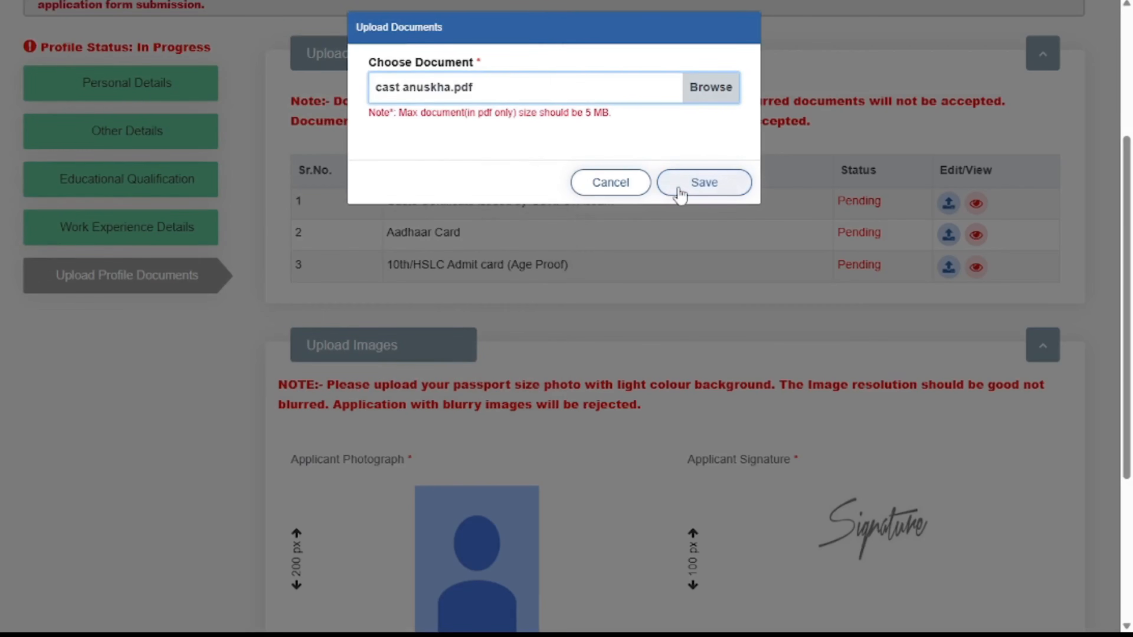
click(679, 193)
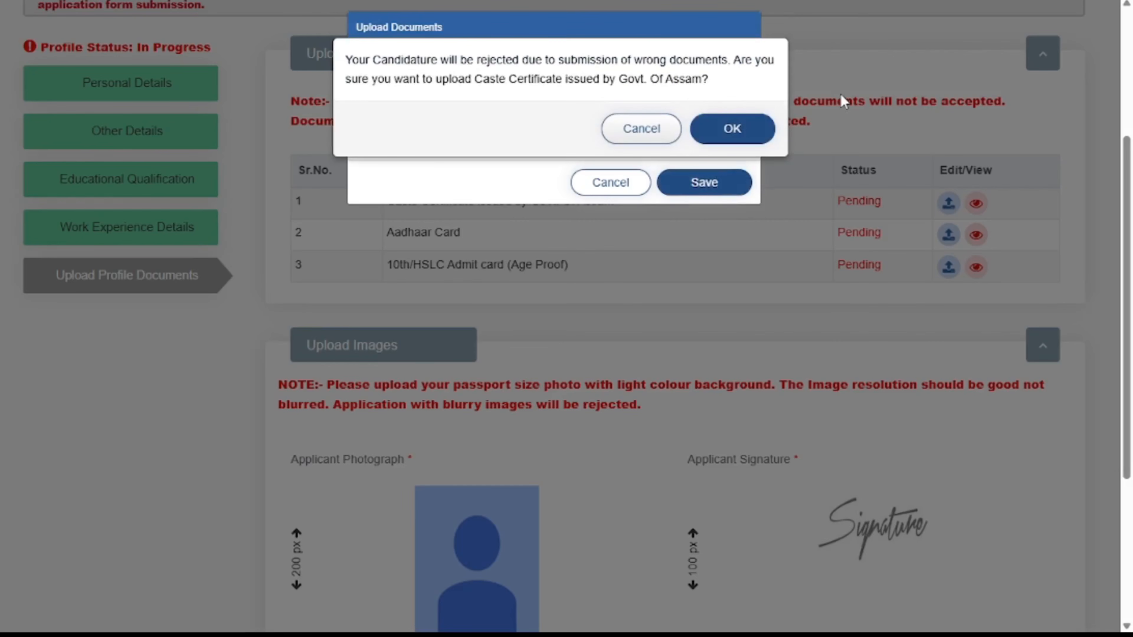
click(745, 130)
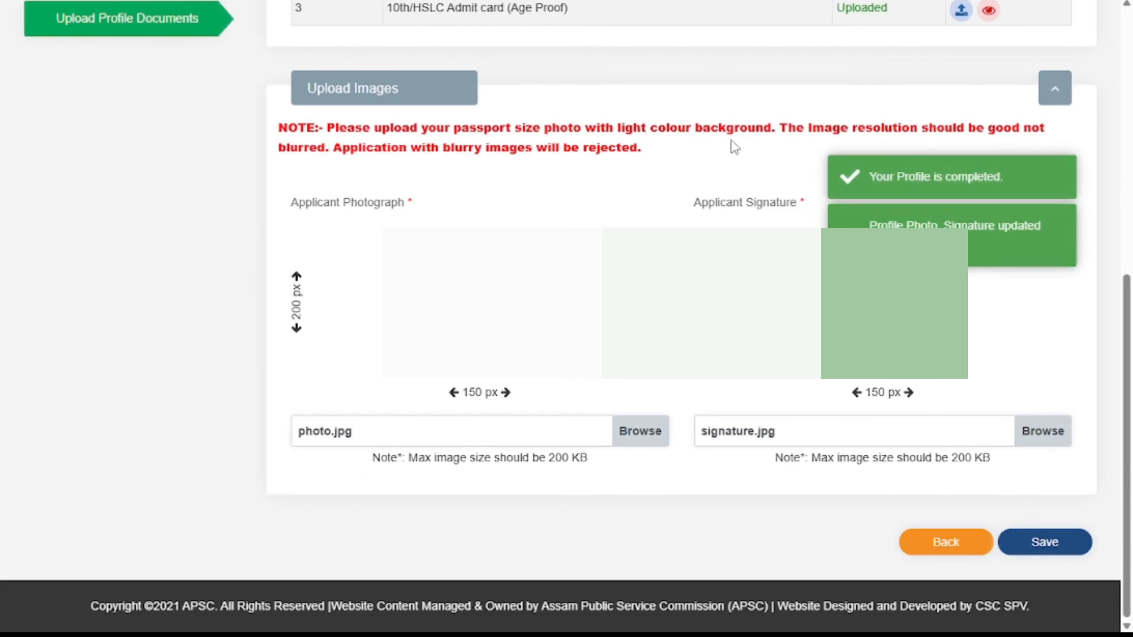
scroll(732, 139, up, 10)
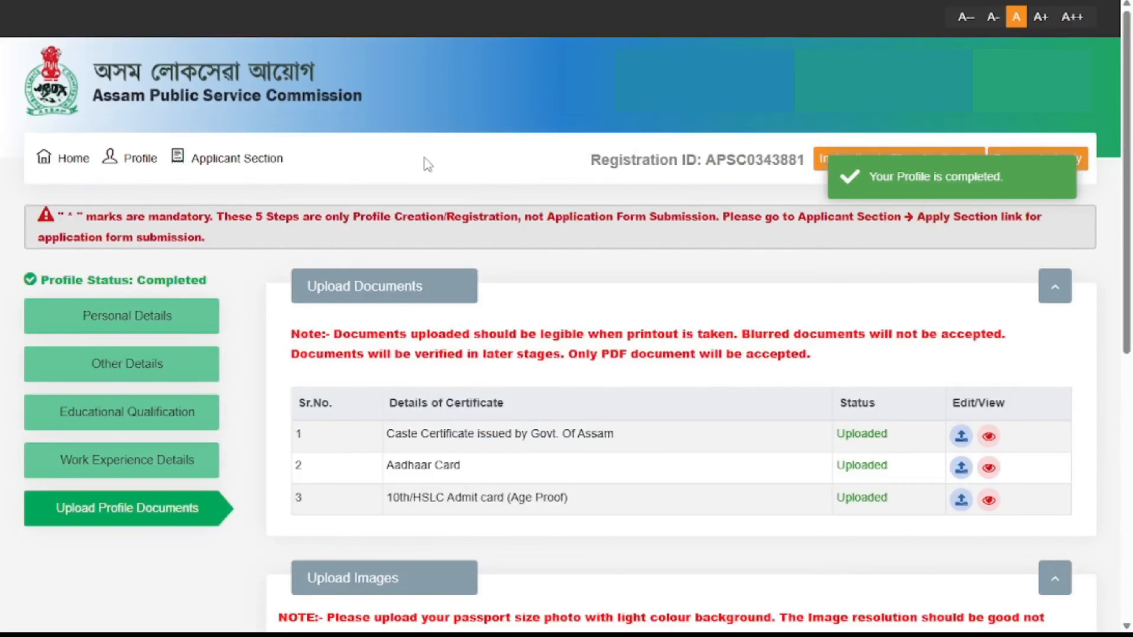
Go to Apply Section under Applicant Section to list the open advertisements
mouse_move(245, 172)
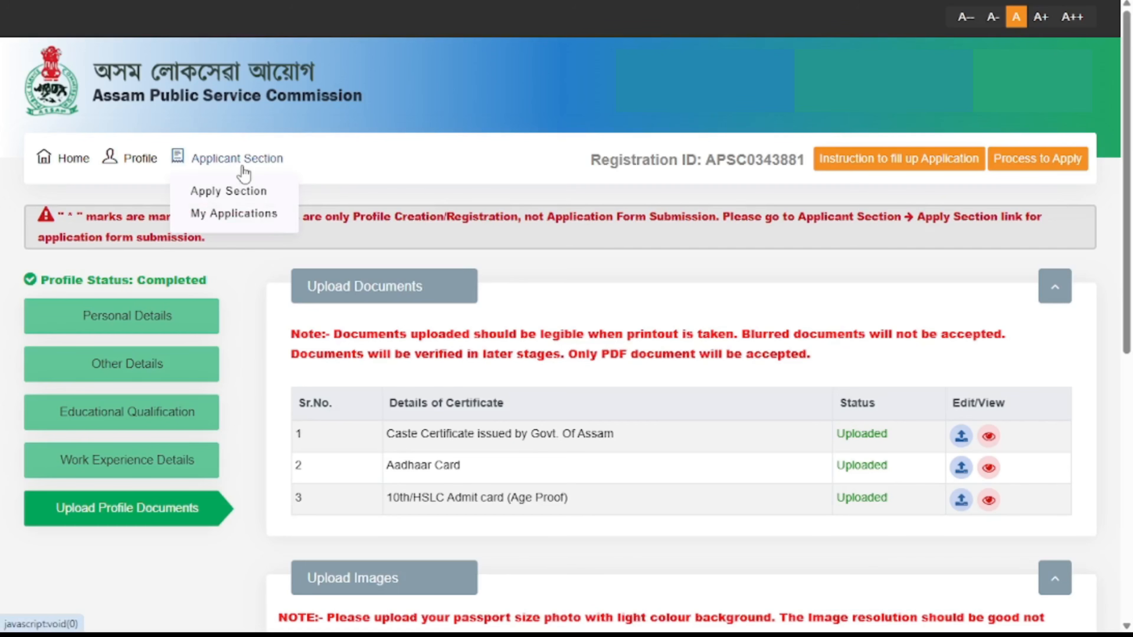
click(232, 191)
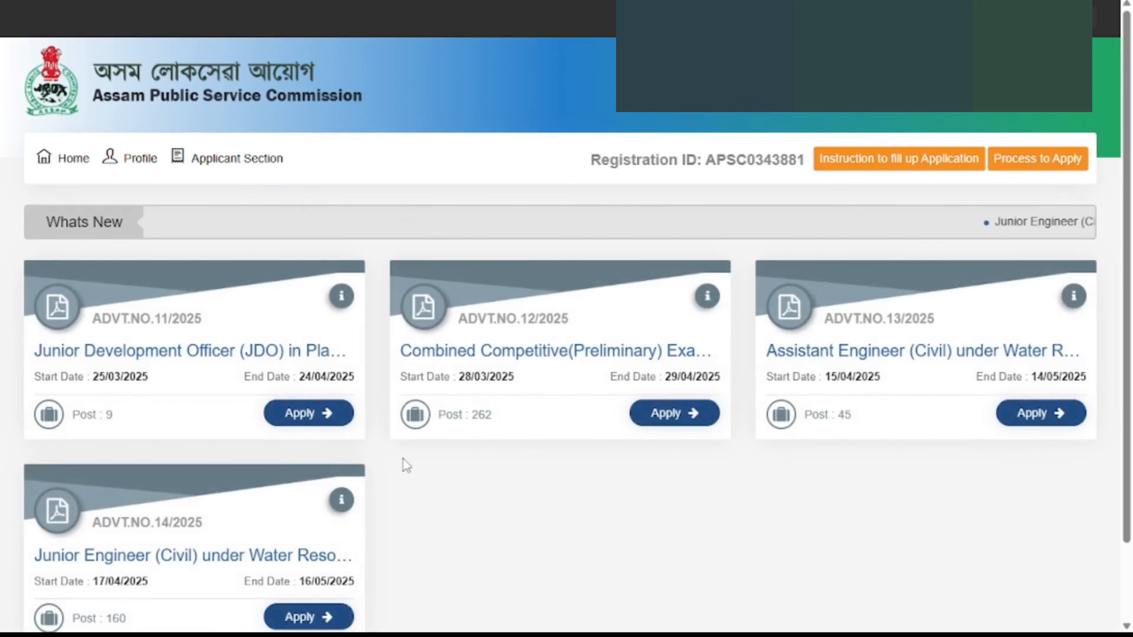
scroll(403, 462, down, 2)
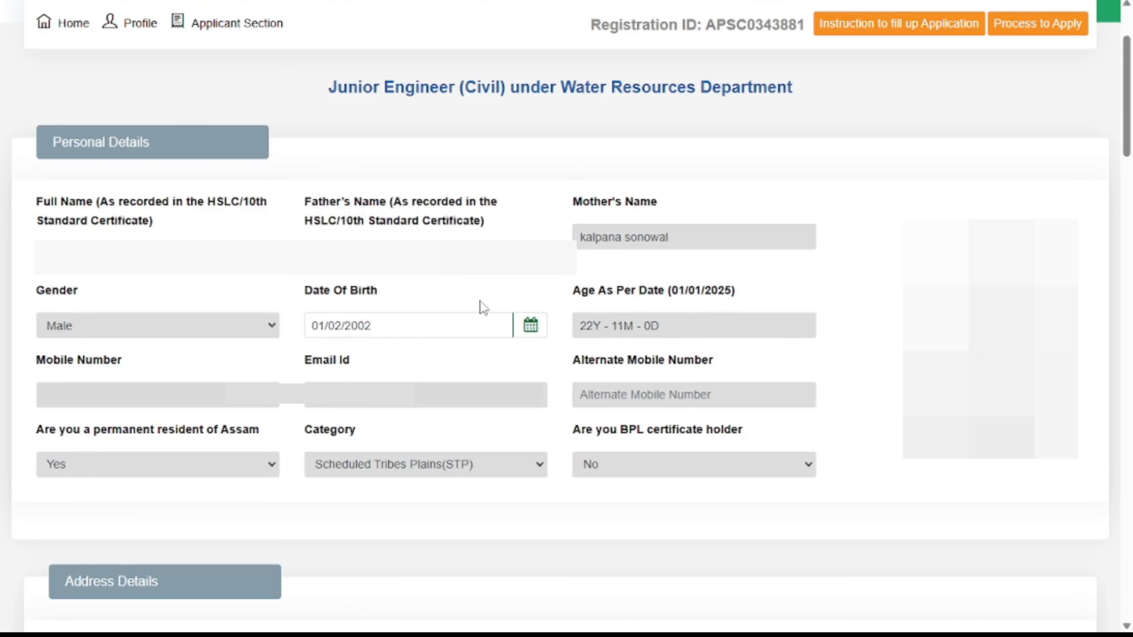
Mark the present address as the same as the permanent address
scroll(481, 302, down, 10)
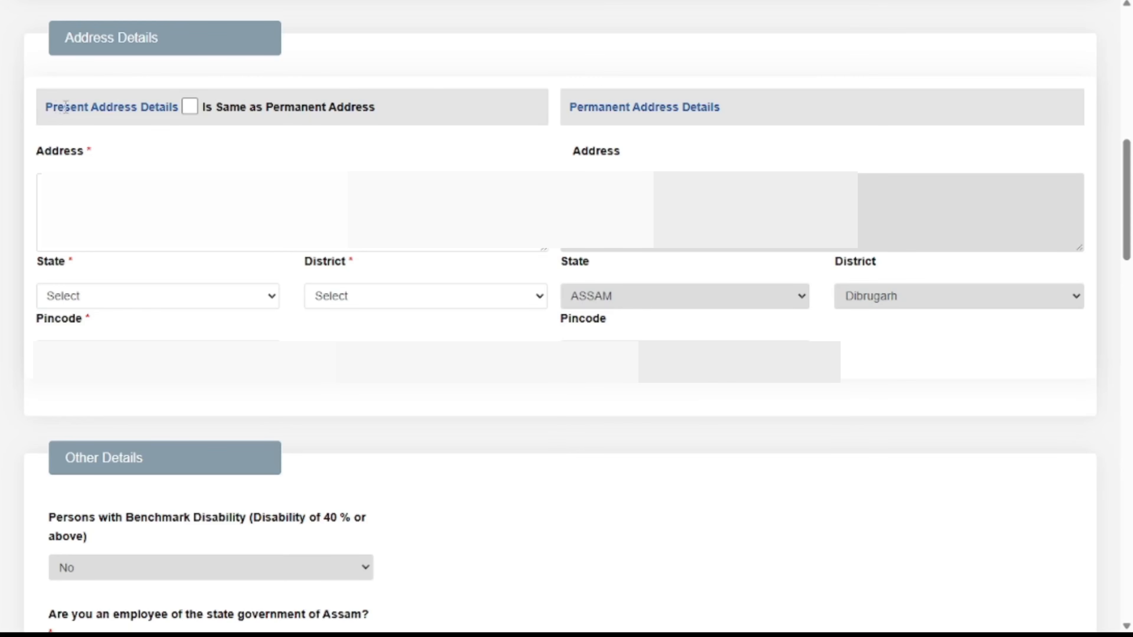
drag(216, 107, 385, 108)
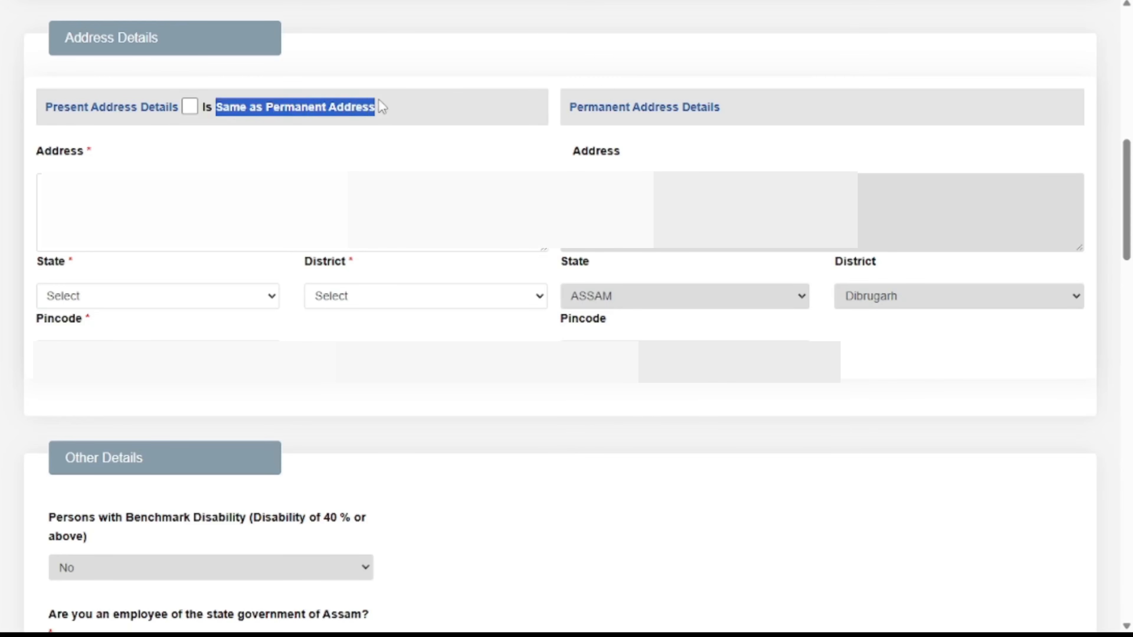
click(191, 108)
click(286, 154)
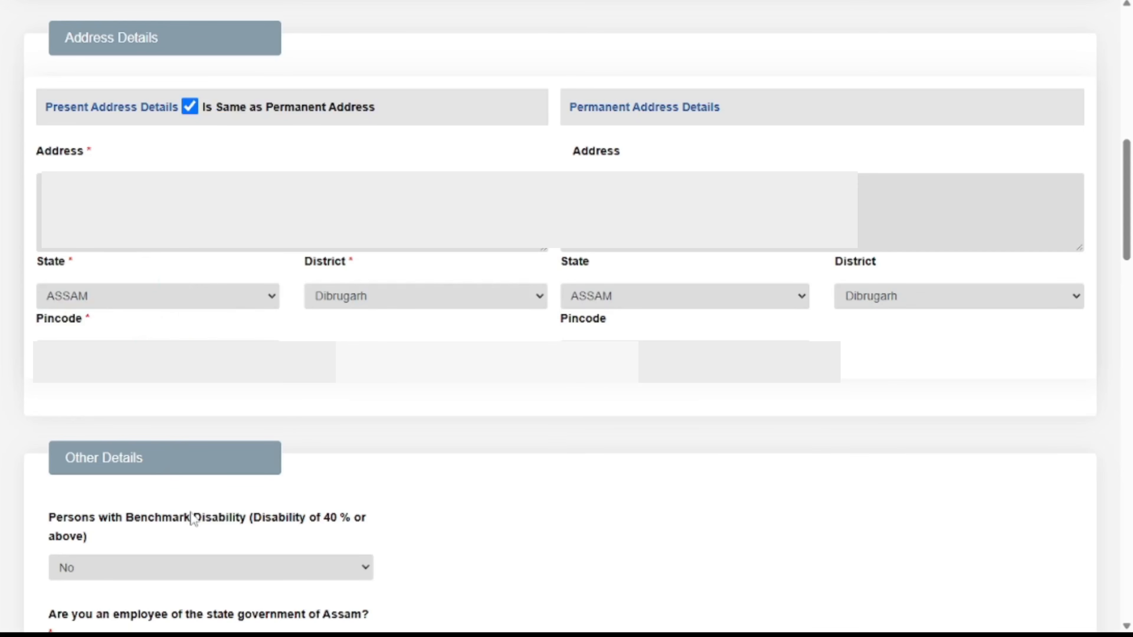
Answer No to being an employee of the Assam state government
scroll(192, 520, down, 8)
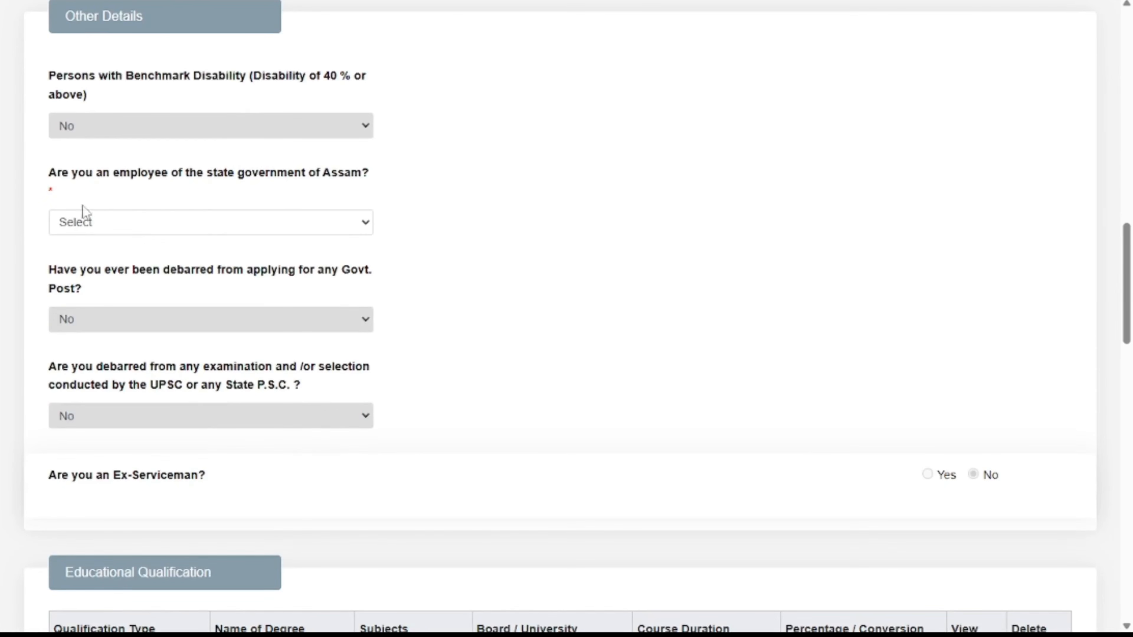
click(197, 221)
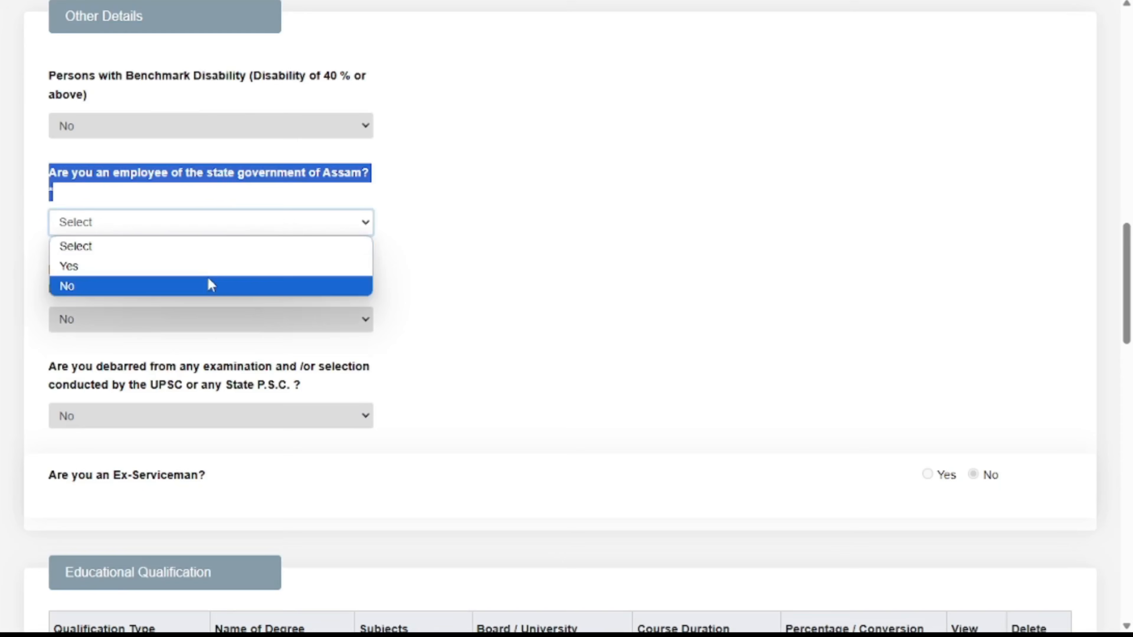
click(199, 282)
click(564, 234)
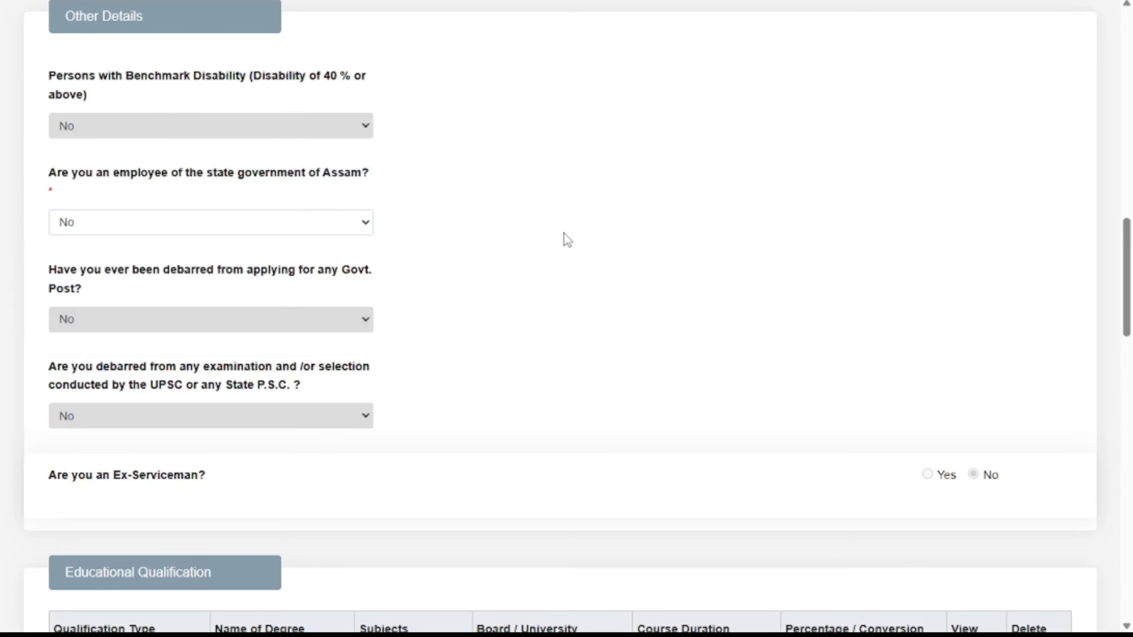
scroll(567, 227, down, 5)
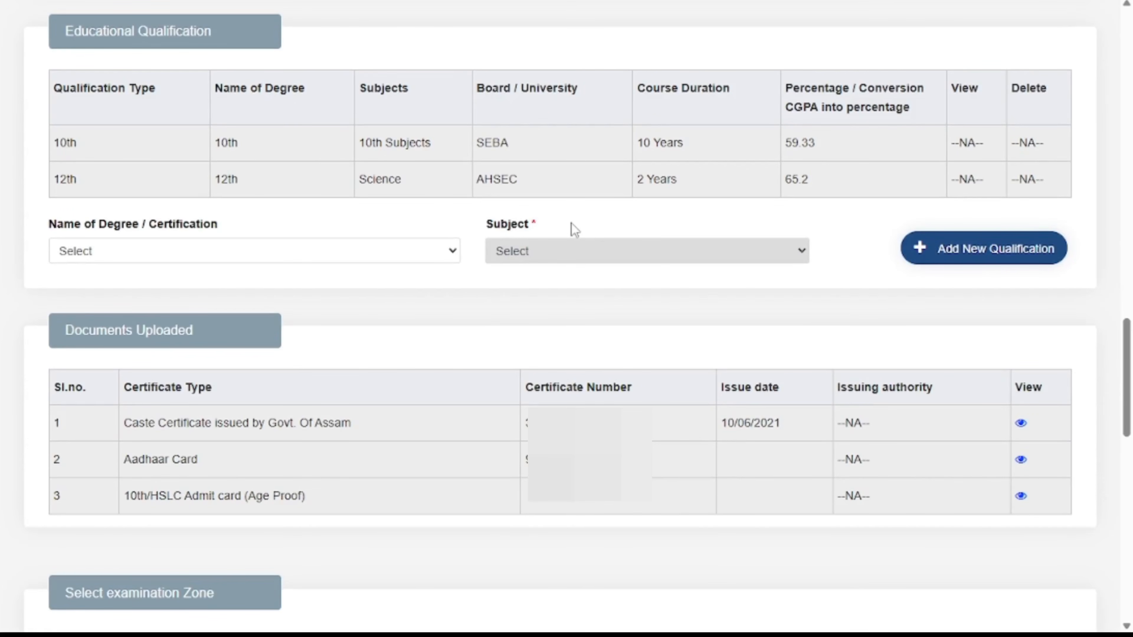
Choose Diploma in Engineering as the degree with Civil Engineering as the subject
drag(49, 224, 260, 216)
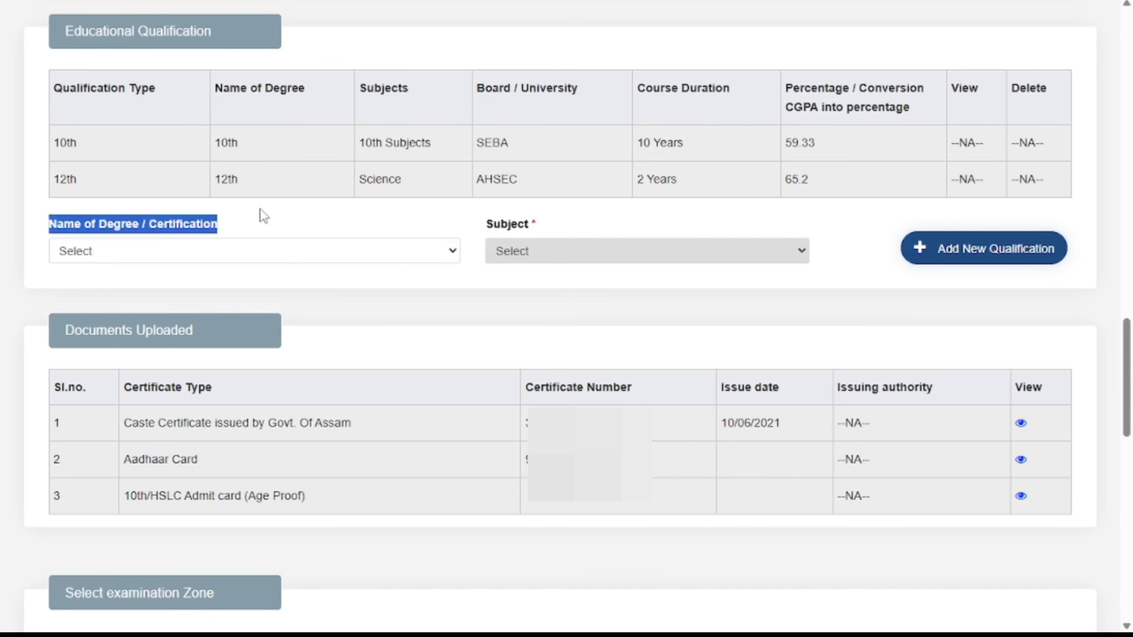
click(195, 254)
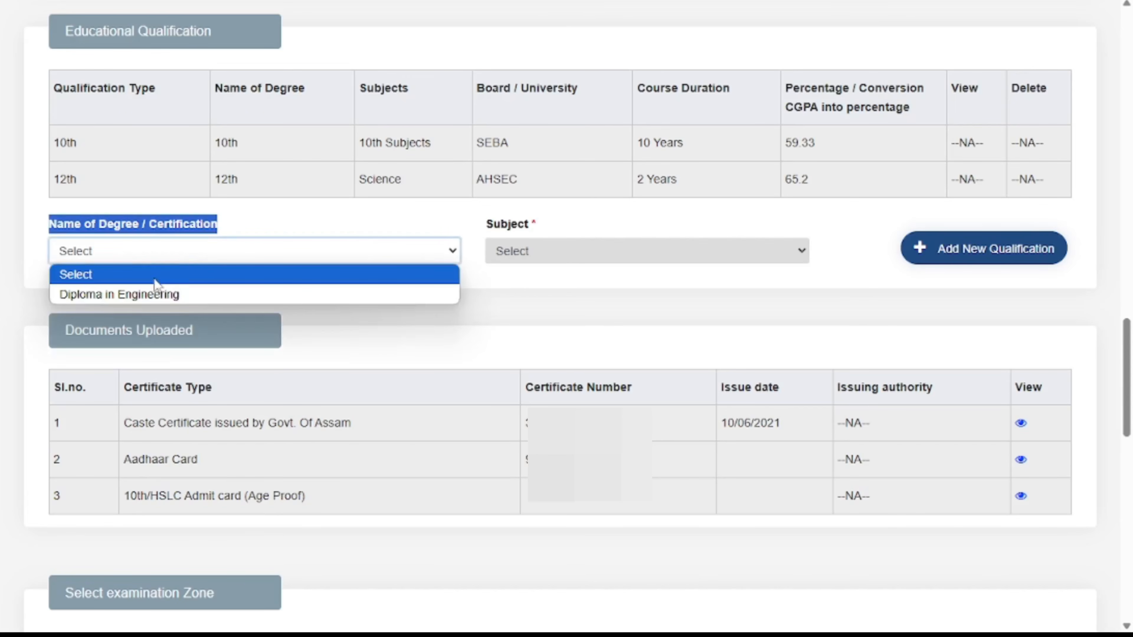
click(139, 285)
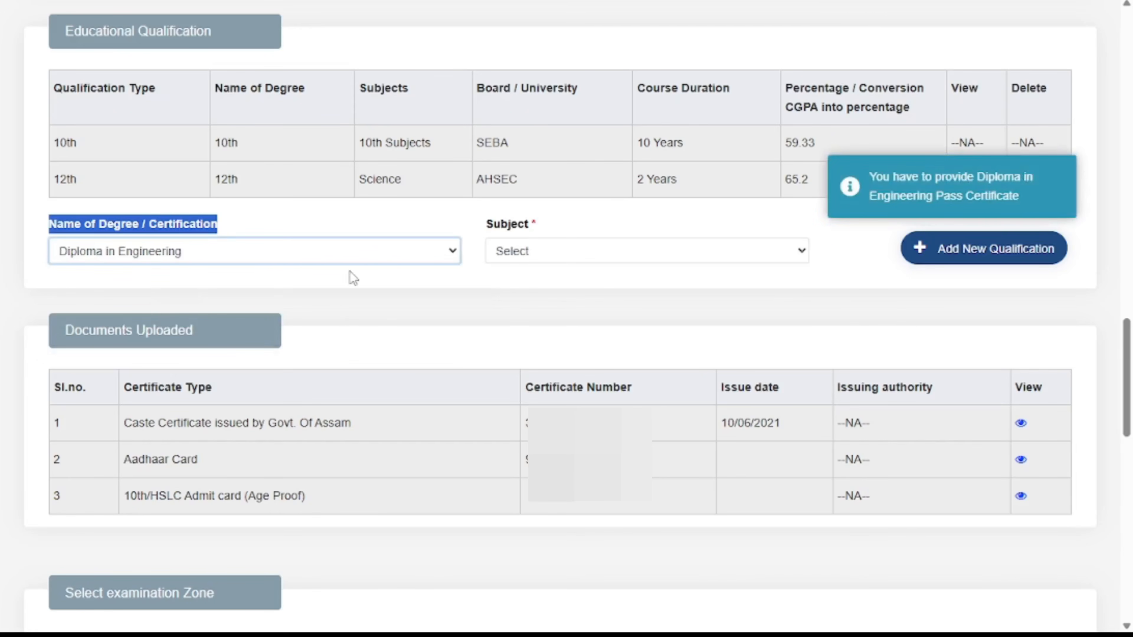
drag(385, 267, 522, 258)
click(527, 257)
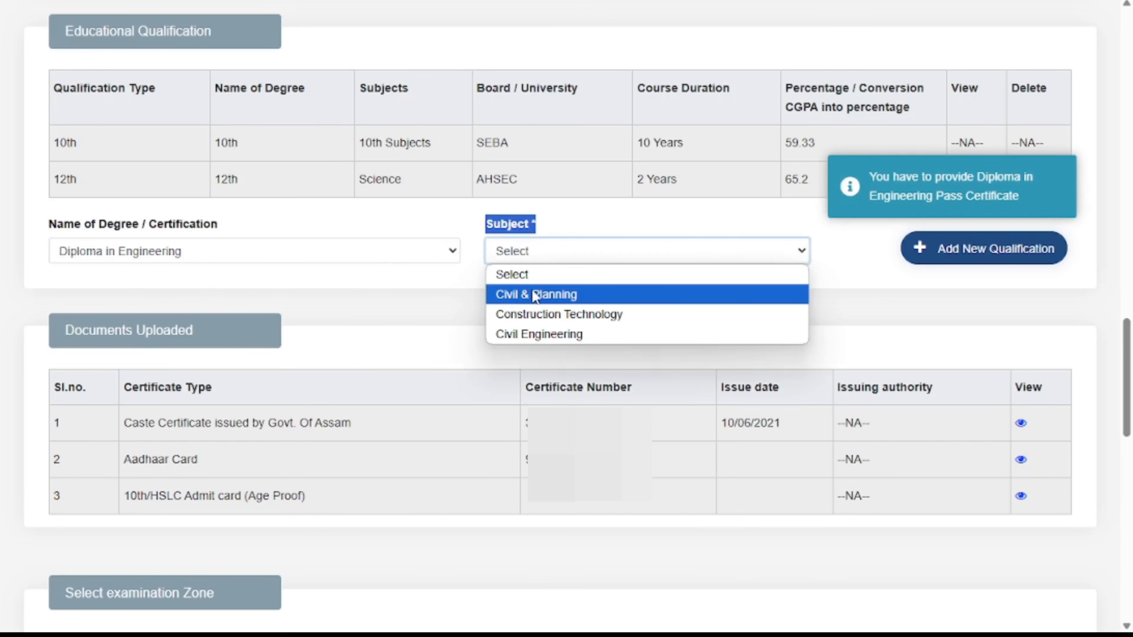
click(616, 334)
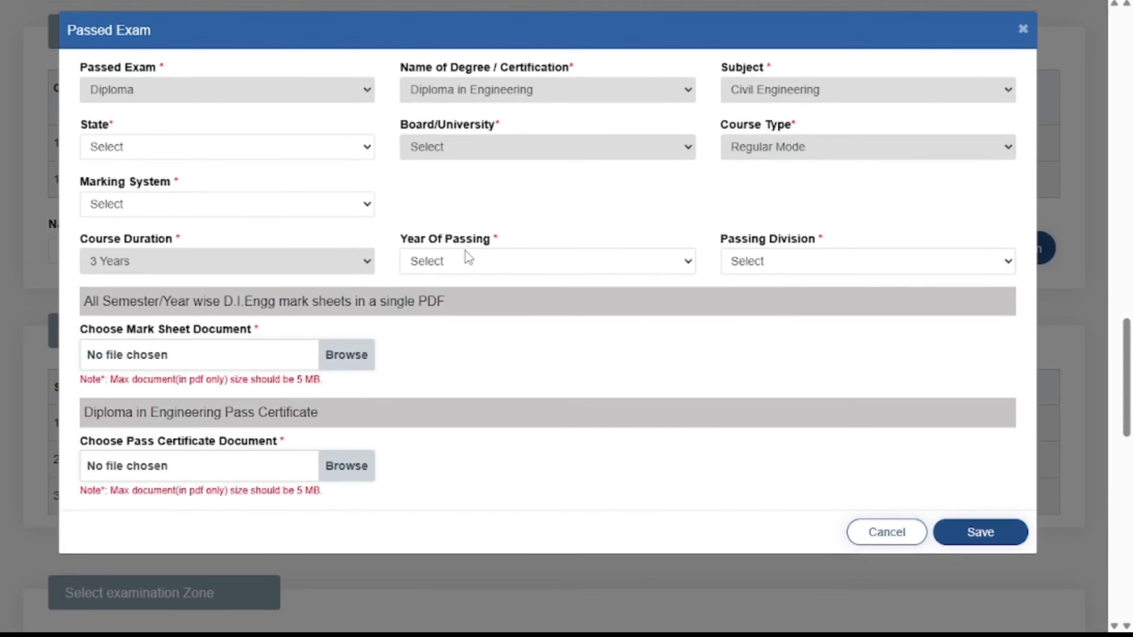
Set state ASSAM, board State Council for Technical Education (SCTE), and CGPA marking
click(223, 147)
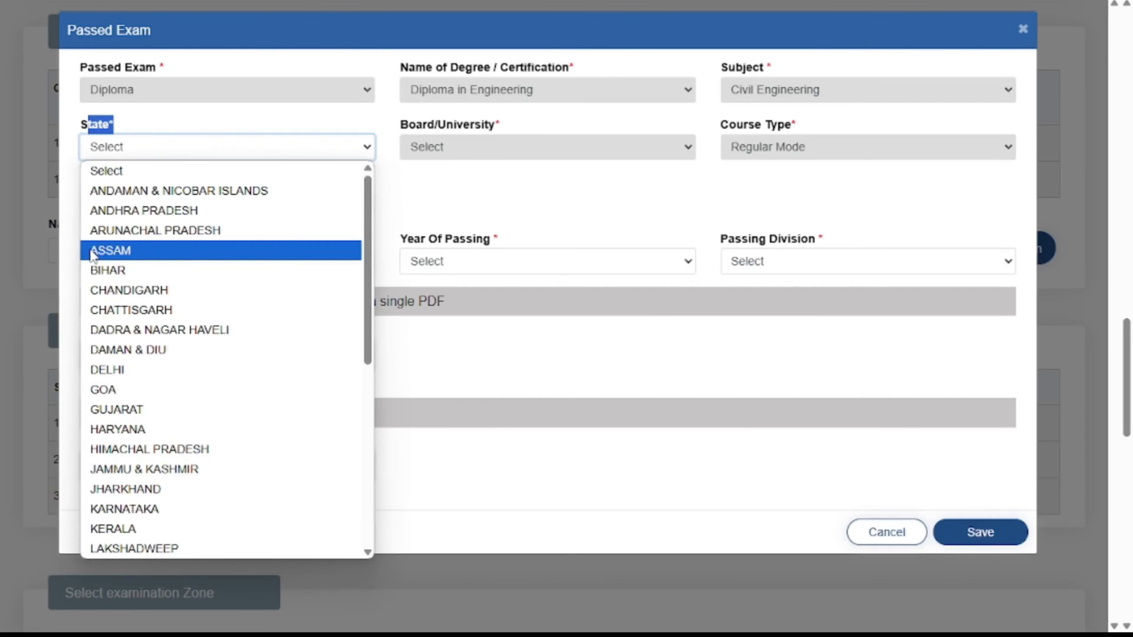
click(171, 247)
click(479, 209)
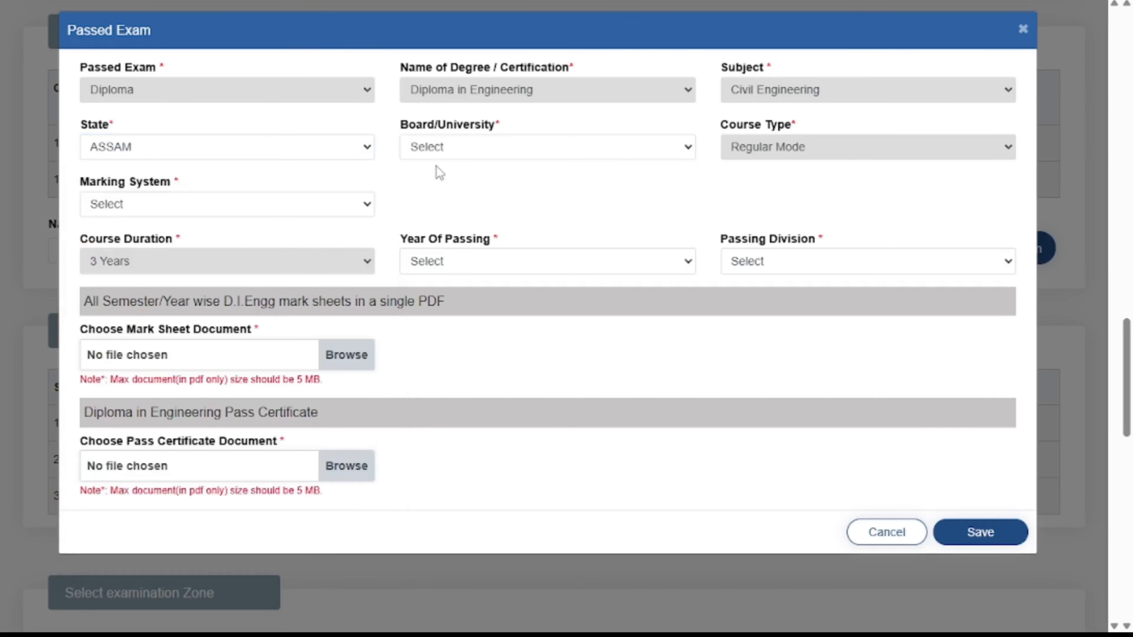
click(431, 156)
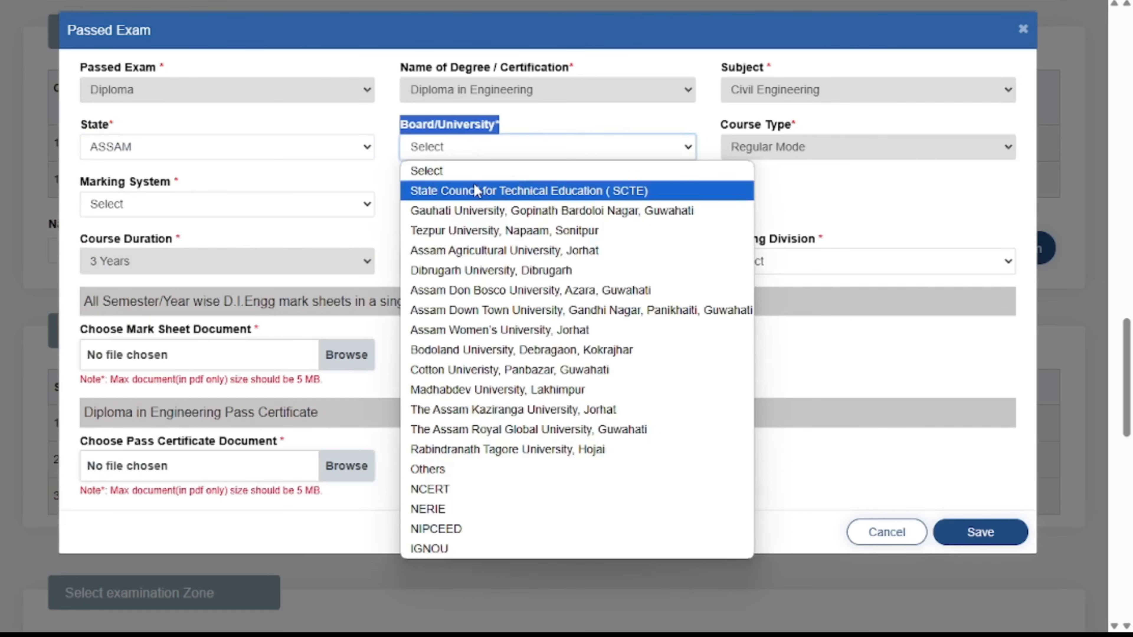
click(515, 194)
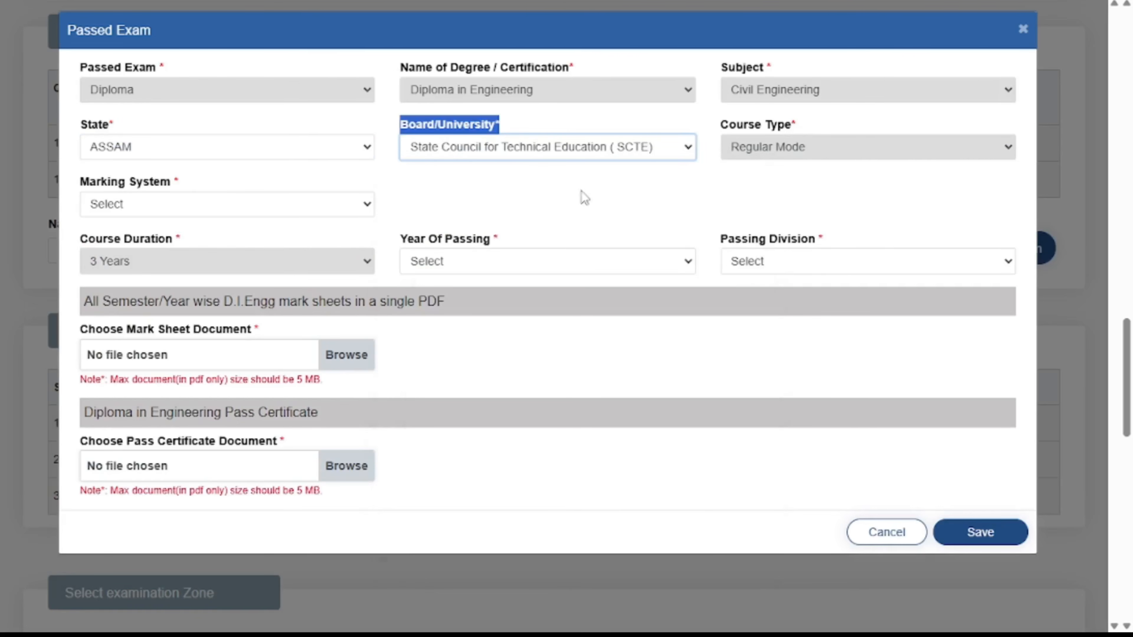
click(628, 193)
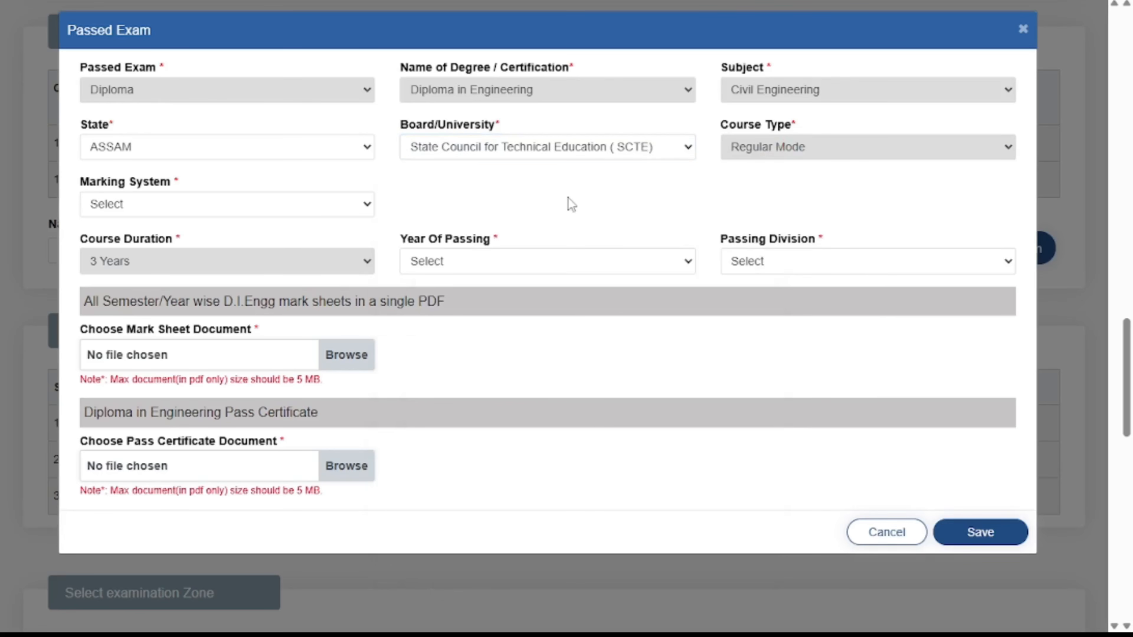
click(165, 206)
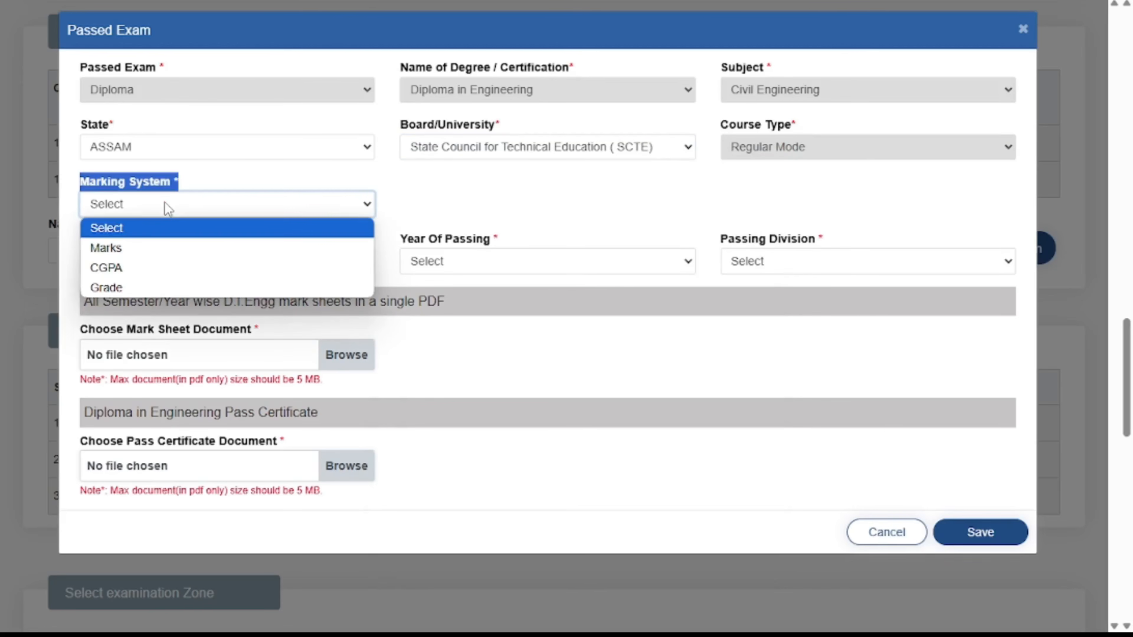
click(155, 267)
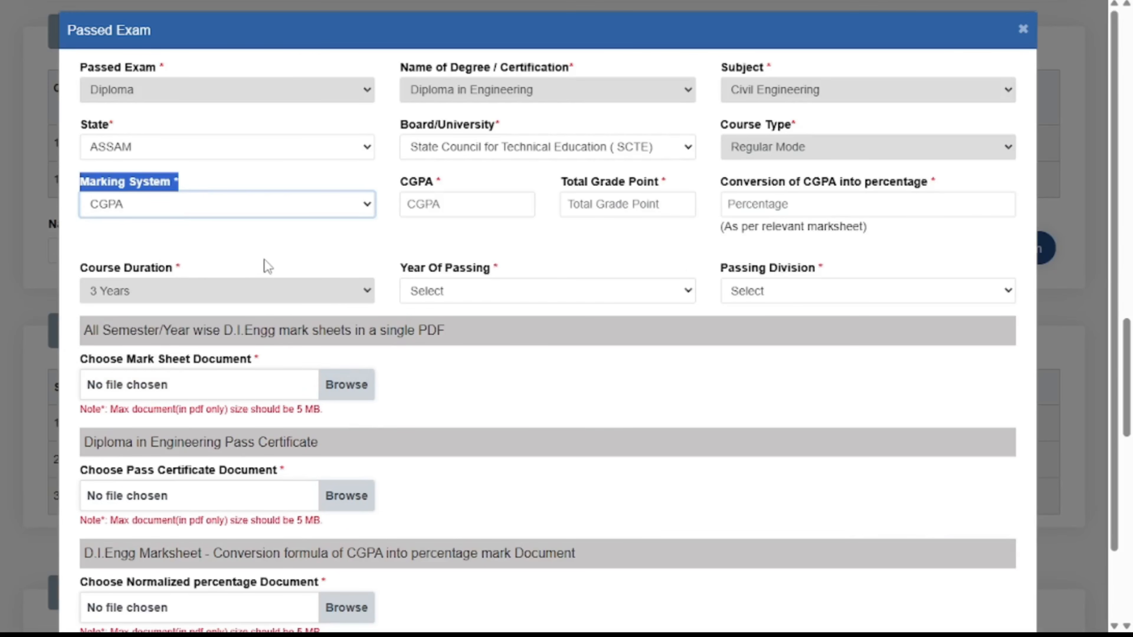
Enter CGPA 6.7 out of 10, 63 percent, and the 2021 passing year
click(426, 201)
text(6.7)
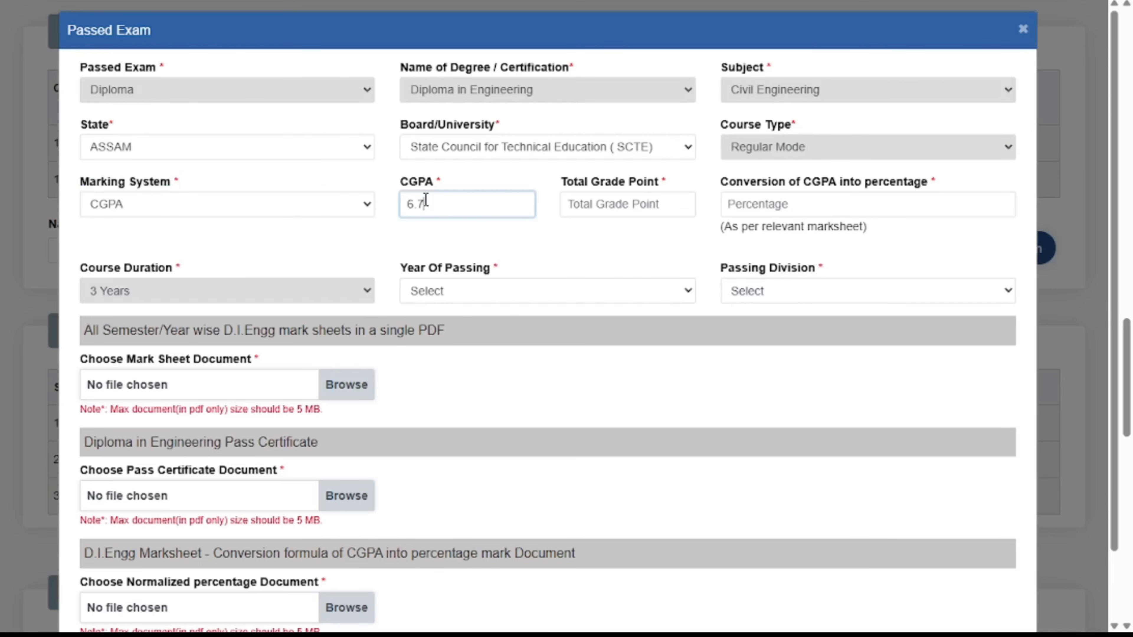
key(Tab)
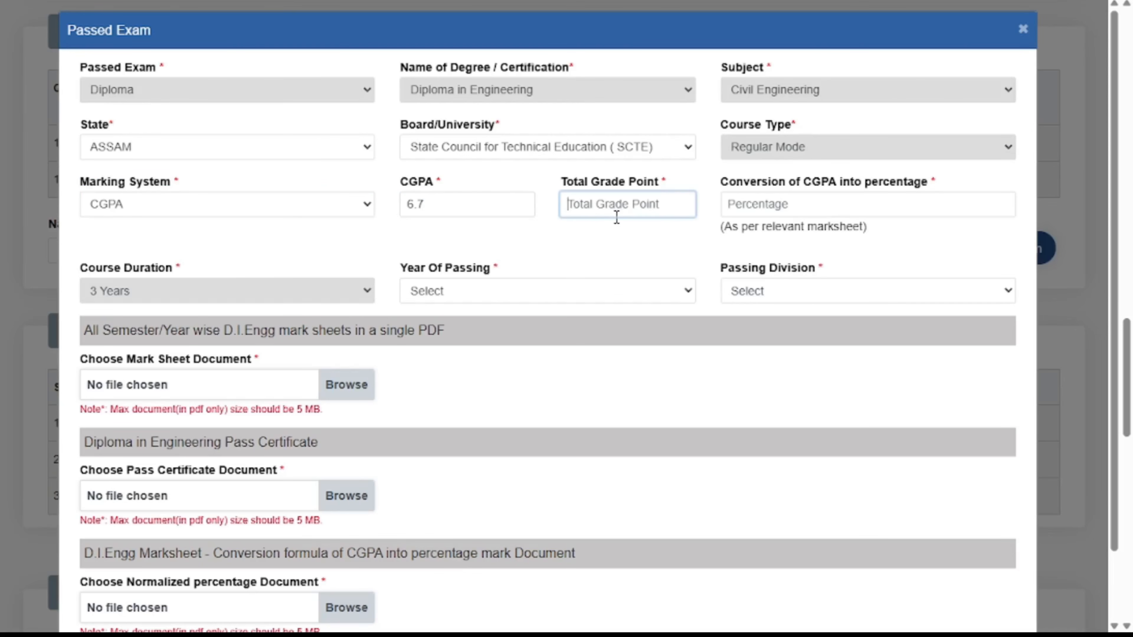
click(569, 184)
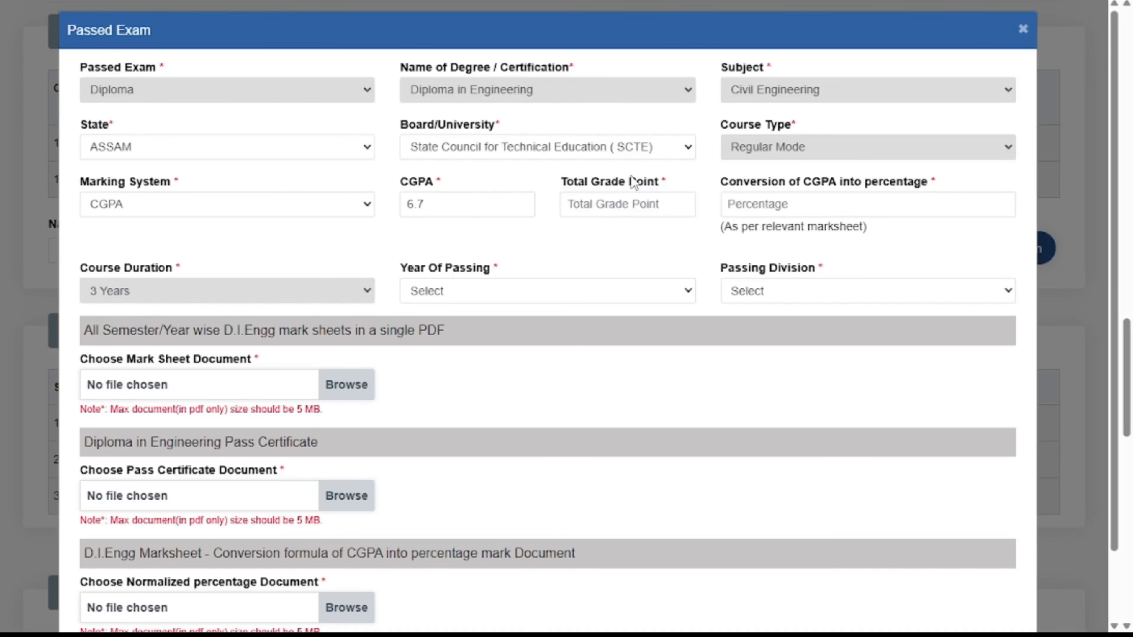
click(606, 197)
text(10)
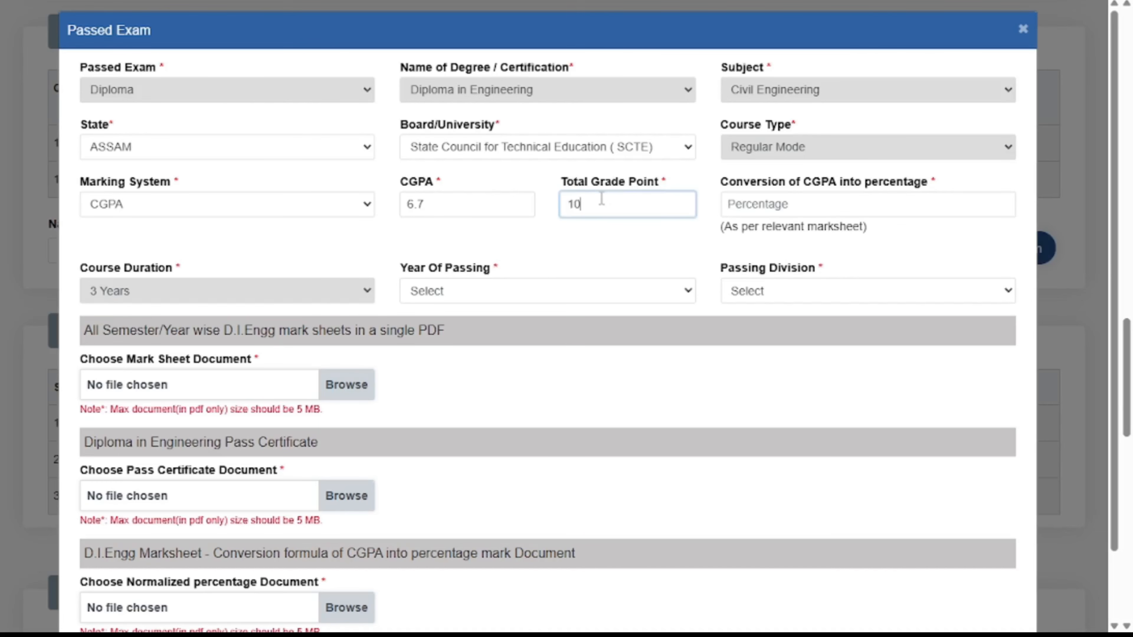
click(788, 208)
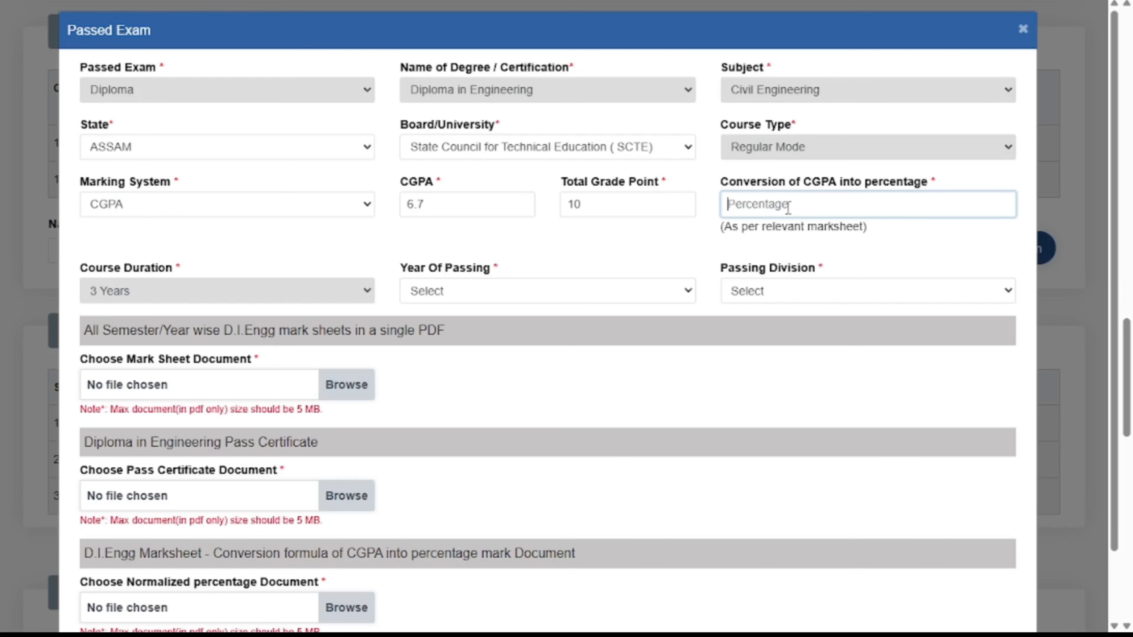
text(63)
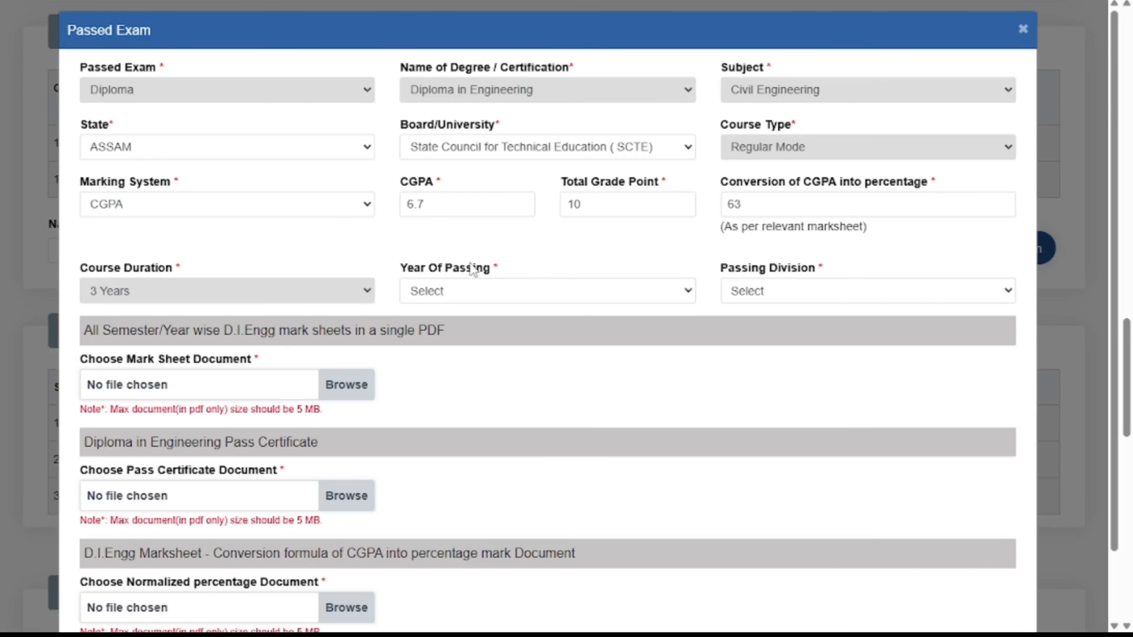
click(447, 291)
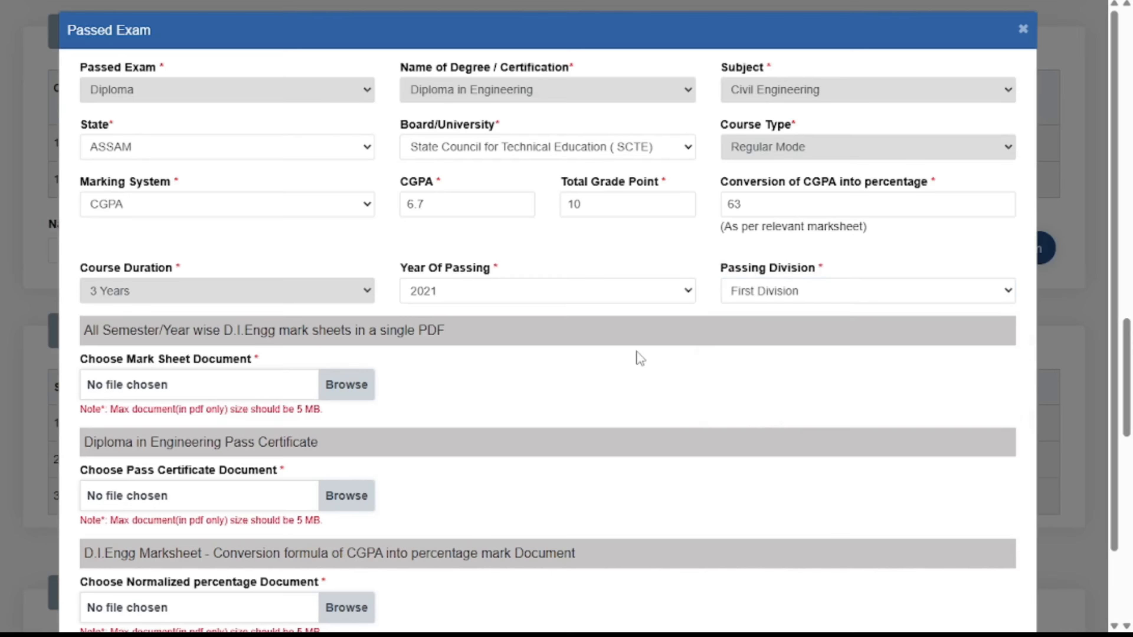
scroll(638, 357, down, 2)
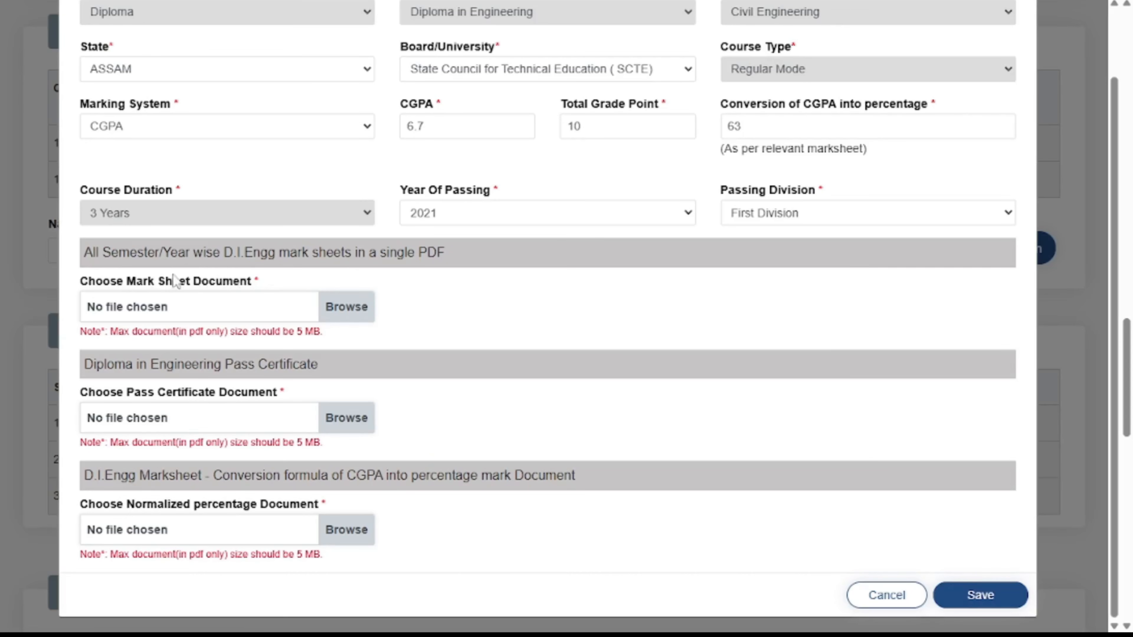
Attach all sem marksheet.pdf as the mark sheet and poly pass cert.pdf as the pass certificate
click(87, 284)
click(187, 198)
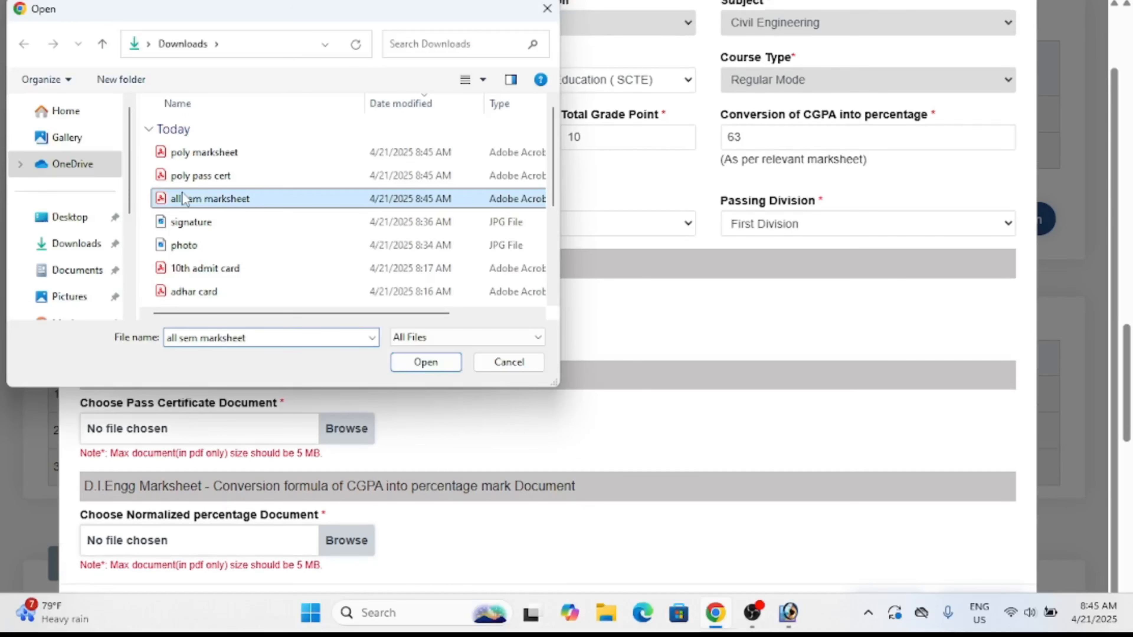
click(425, 362)
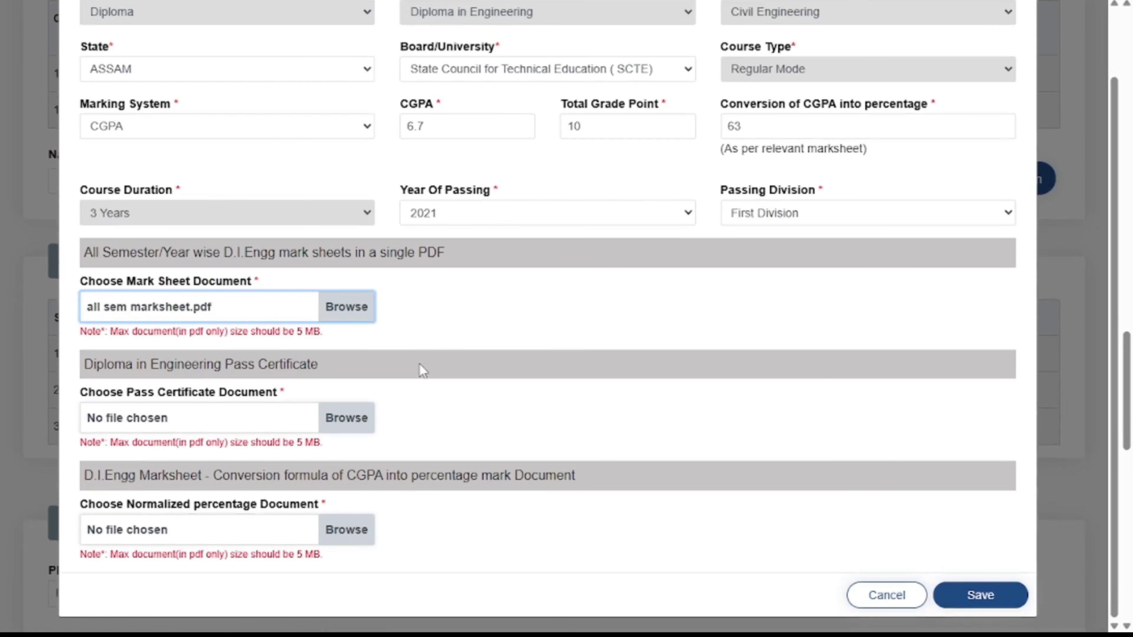
click(351, 423)
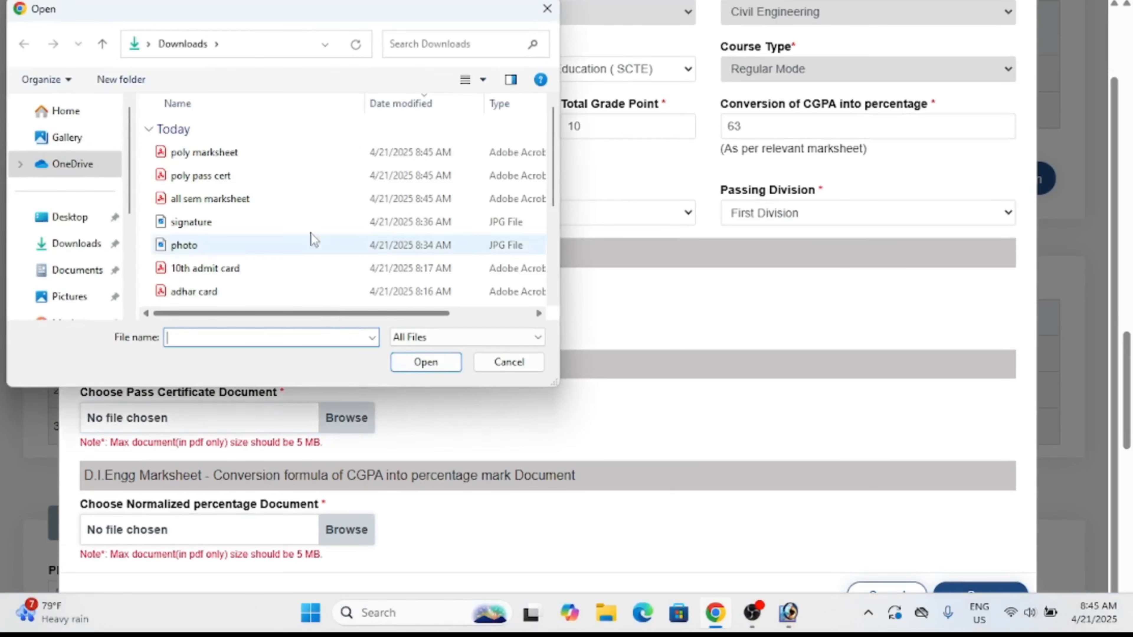
click(273, 181)
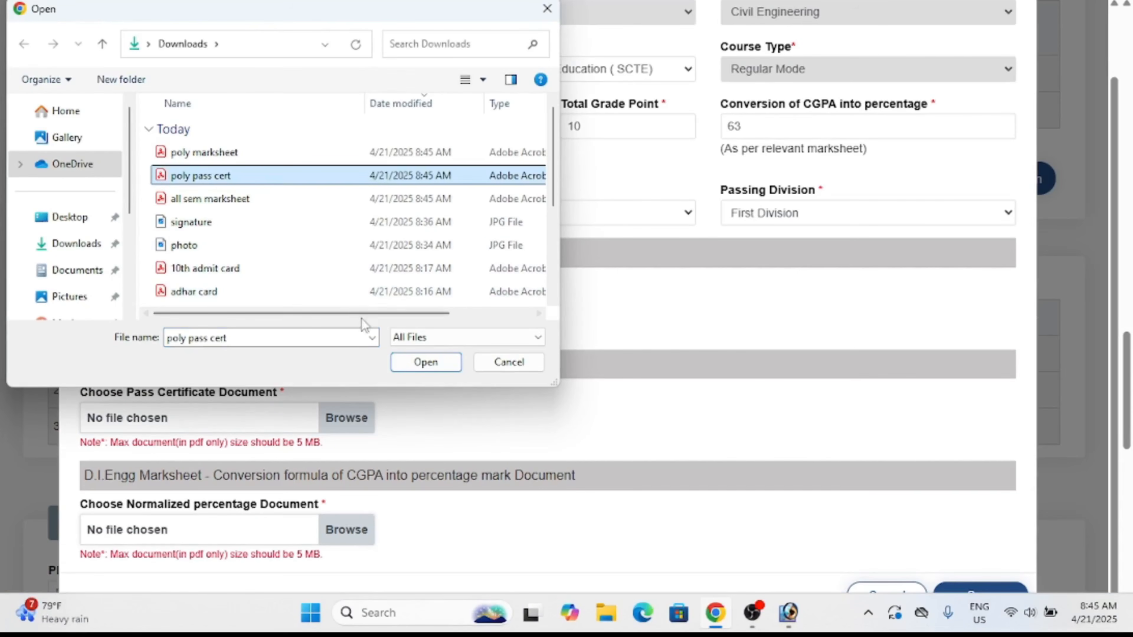
click(407, 368)
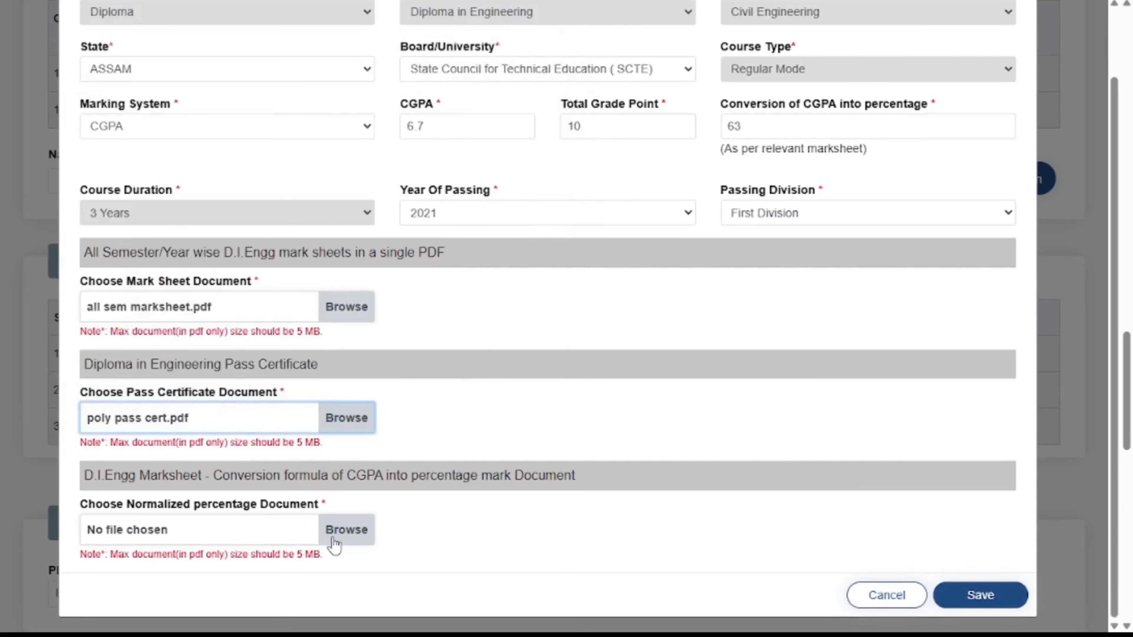
Attach poly marksheet.pdf as the normalized percentage document and save, accepting the warning
click(333, 538)
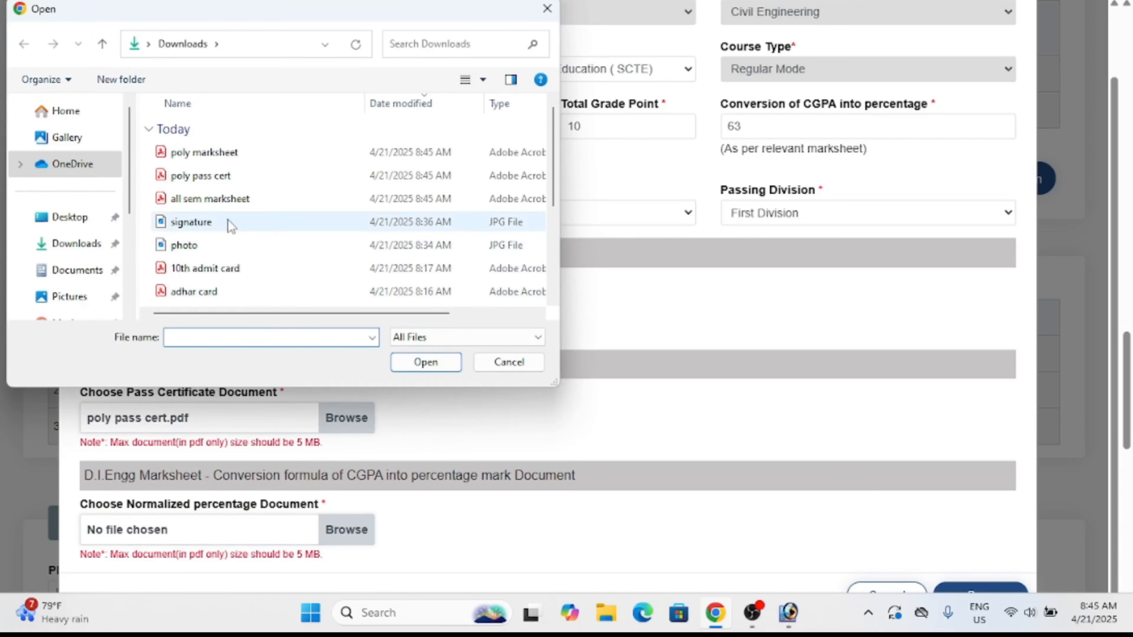
click(216, 179)
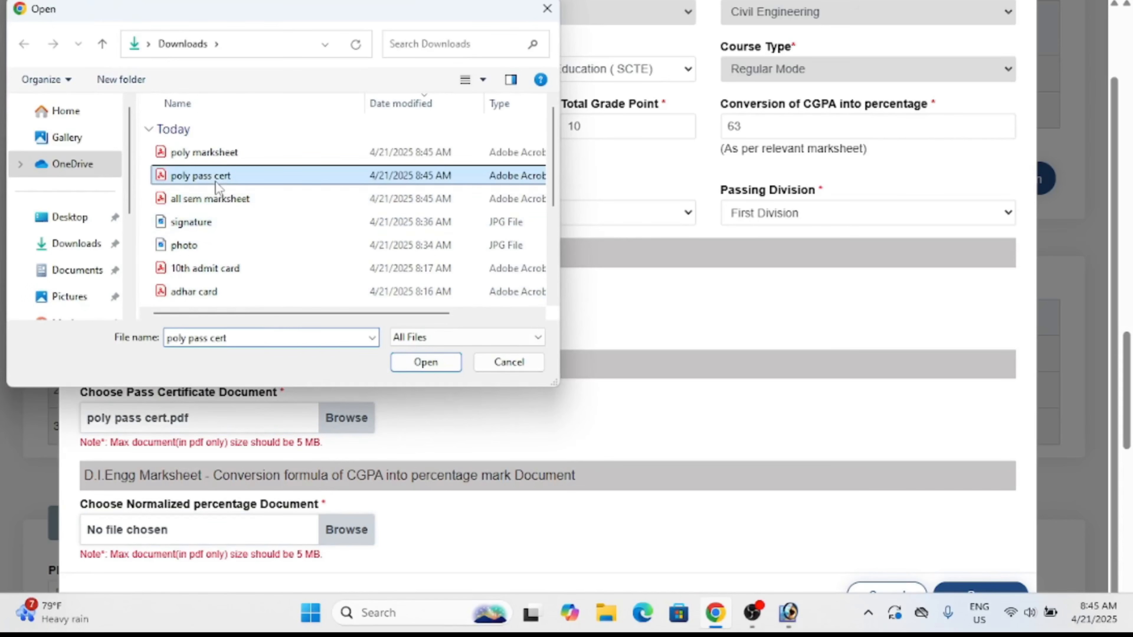
click(217, 158)
click(404, 362)
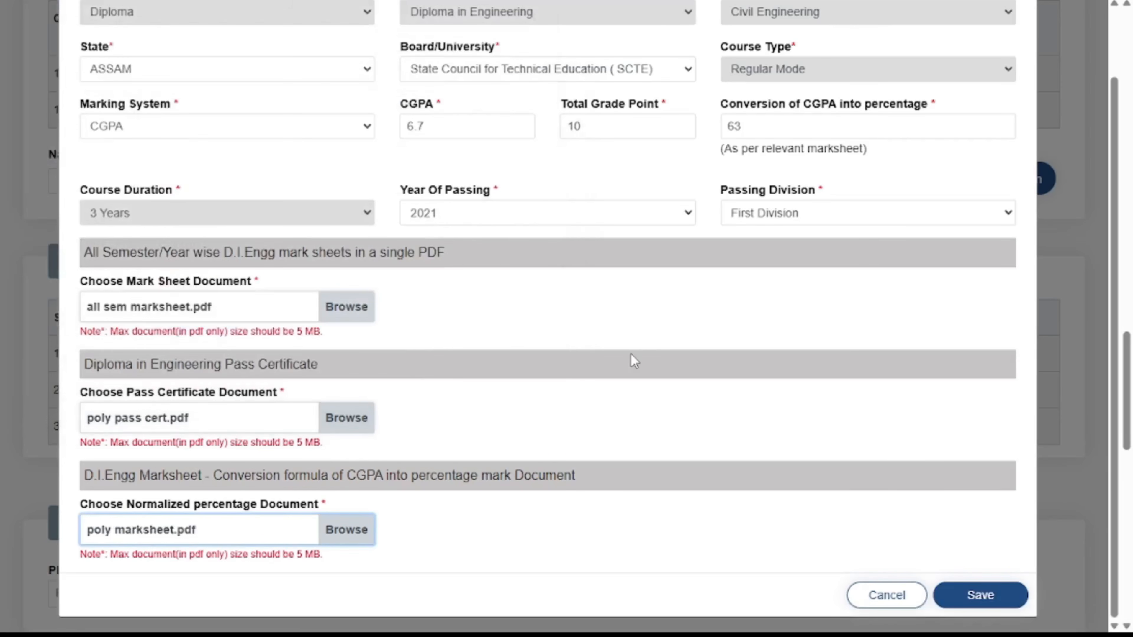
click(981, 591)
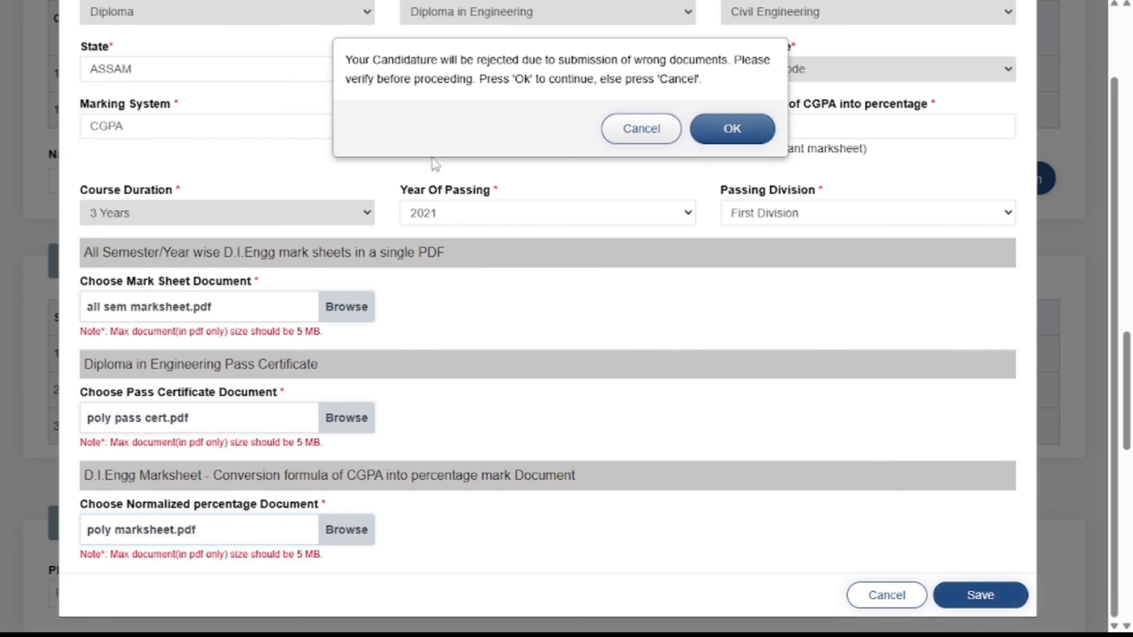
click(723, 140)
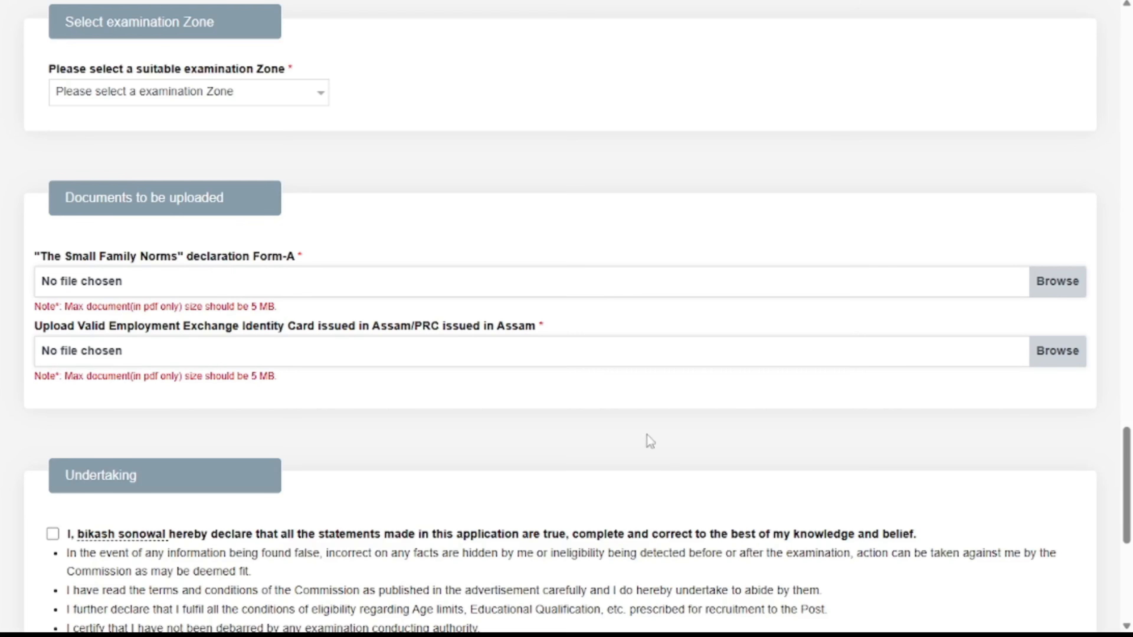
Select Jorhat as the examination zone
click(268, 95)
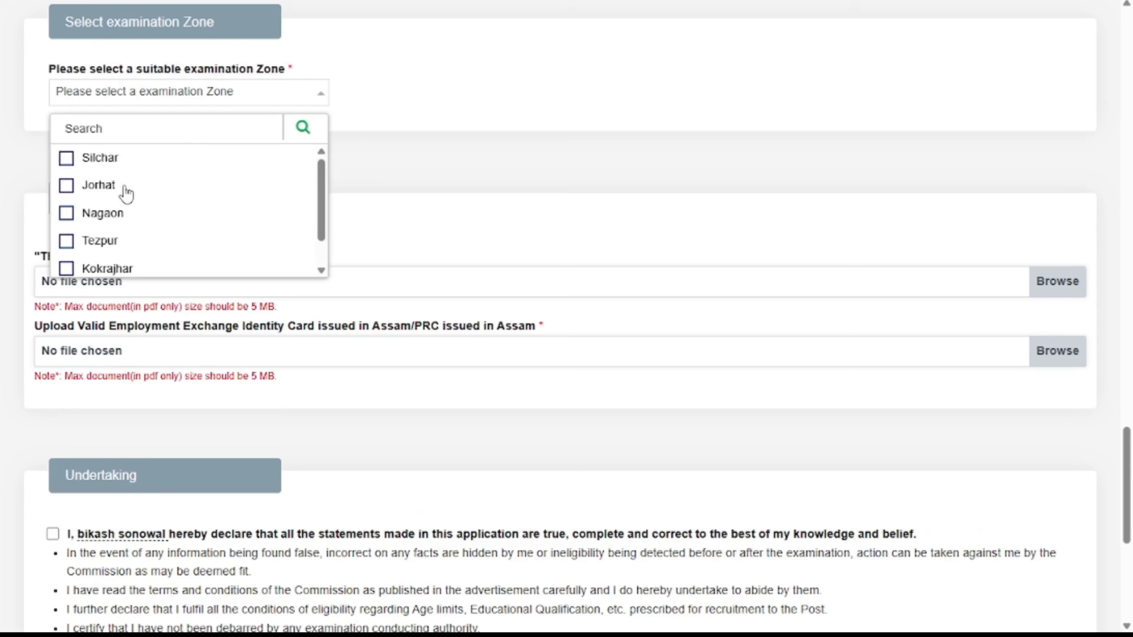
scroll(125, 214, down, 1)
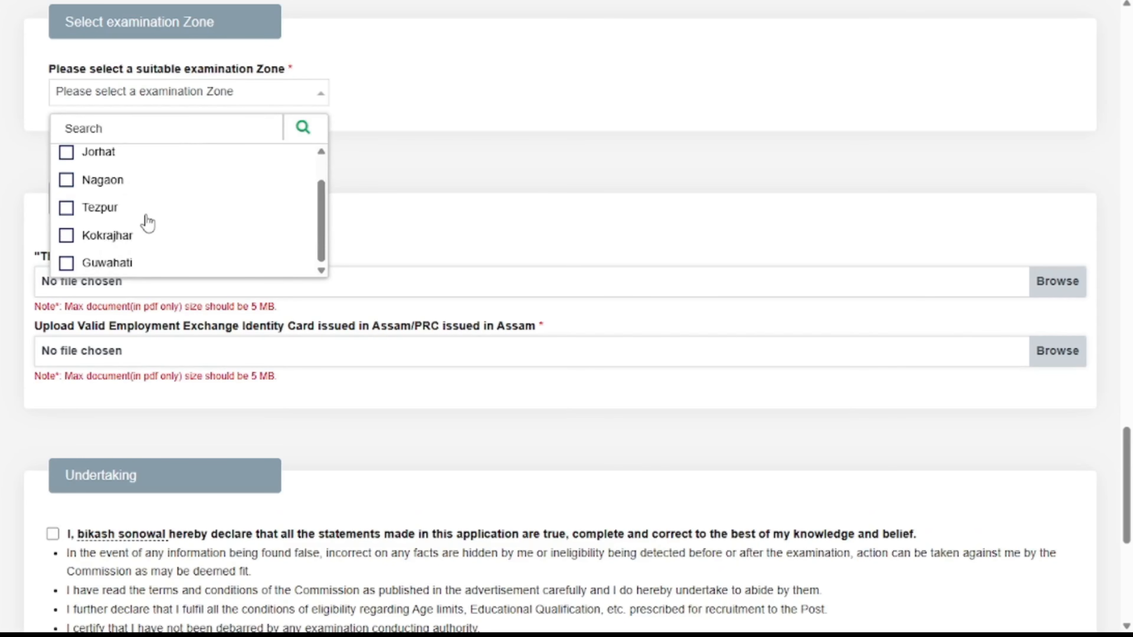
scroll(131, 223, up, 1)
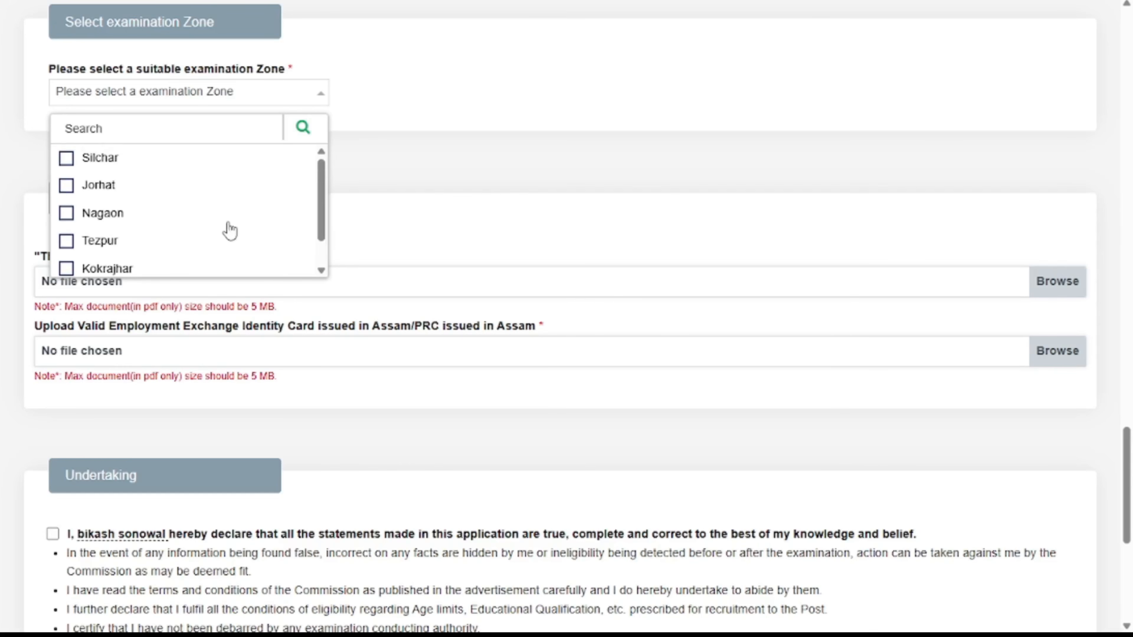
click(67, 185)
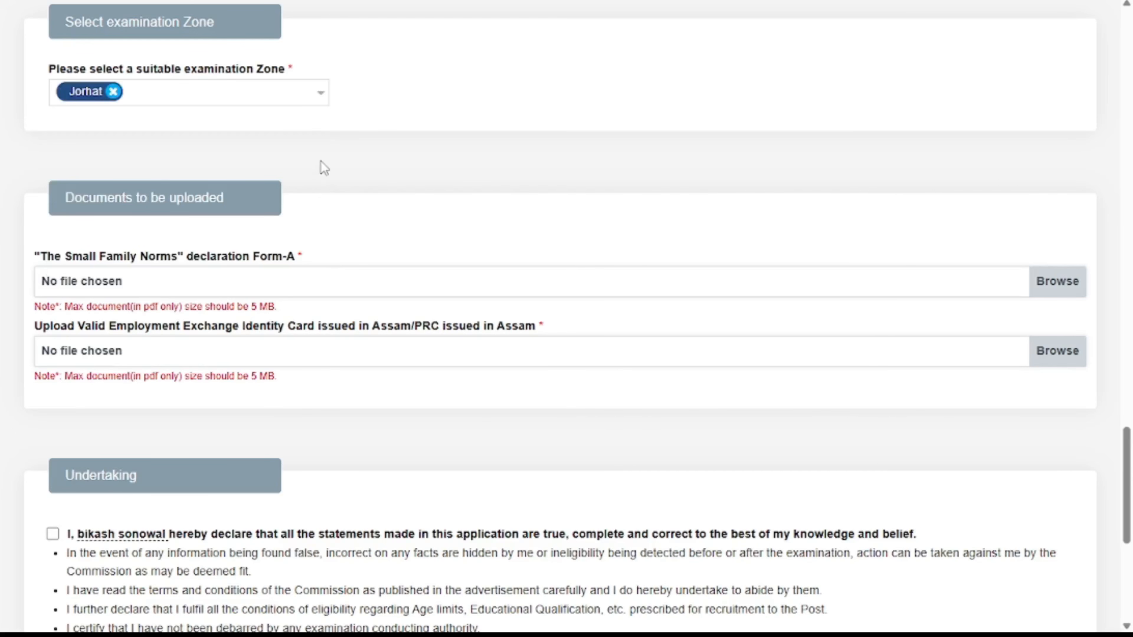
Attach small family norm doc.pdf and employment card.pdf to their document fields
click(1049, 282)
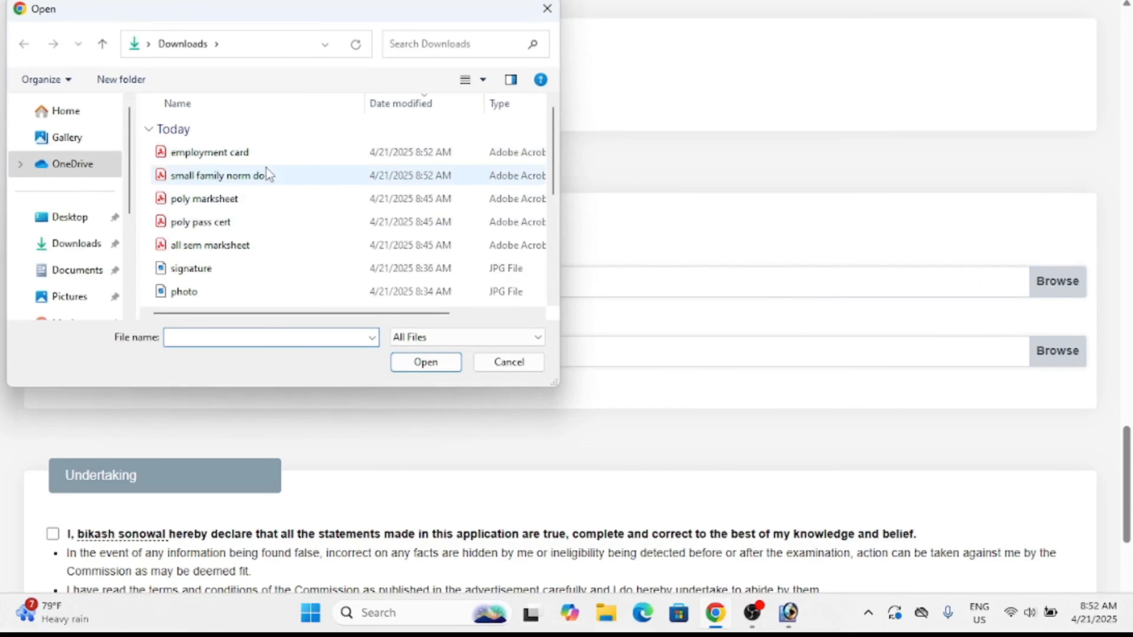
click(268, 174)
click(425, 360)
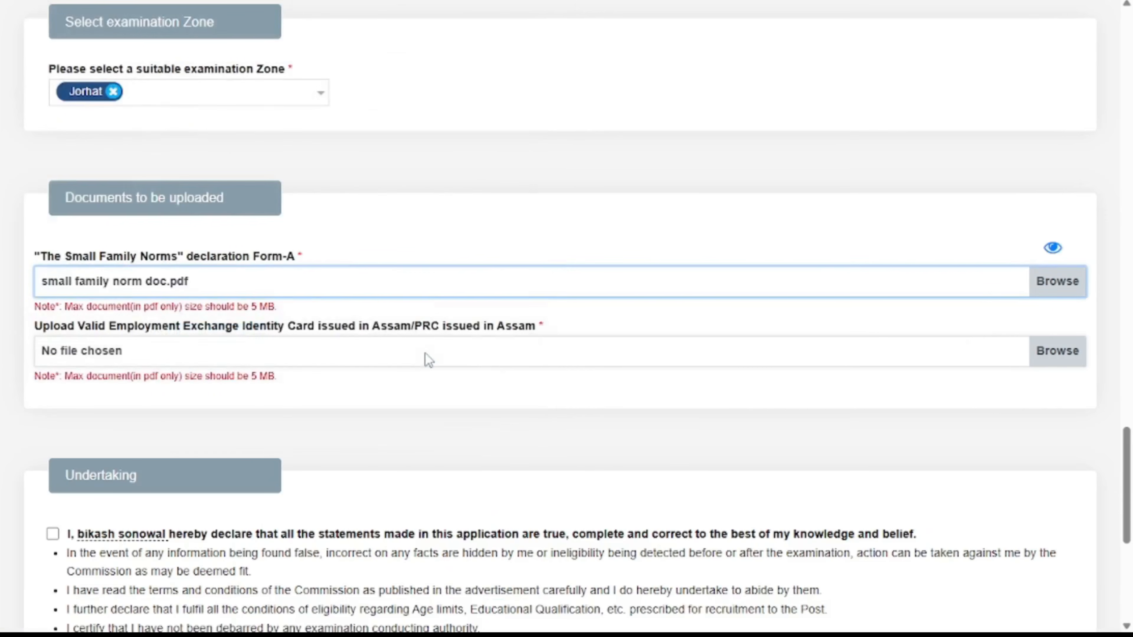
click(1066, 352)
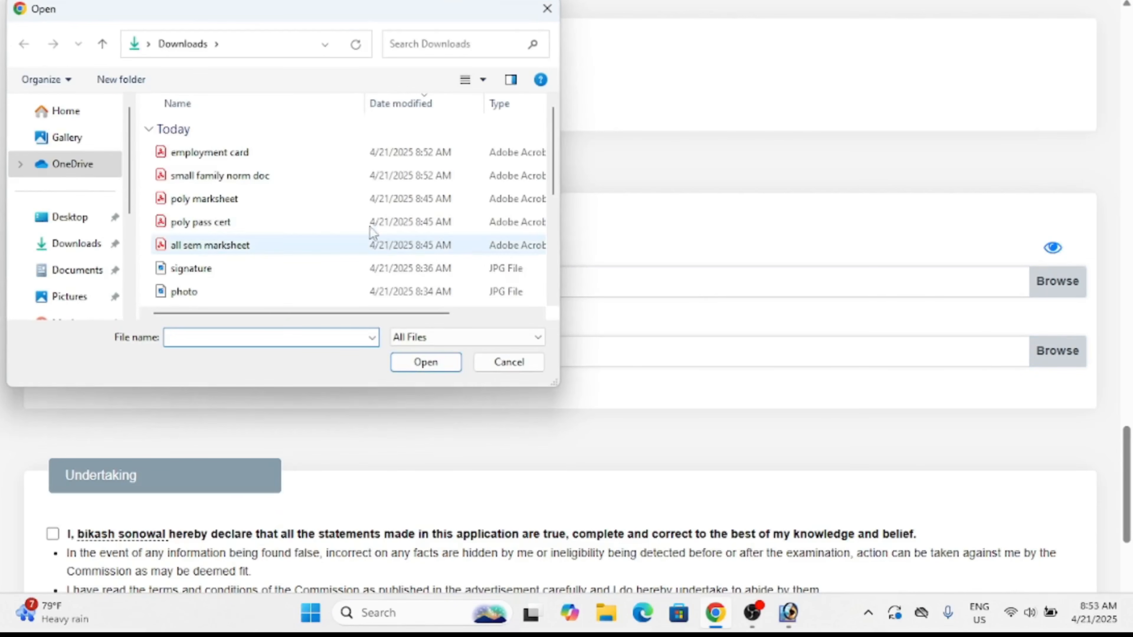
click(212, 154)
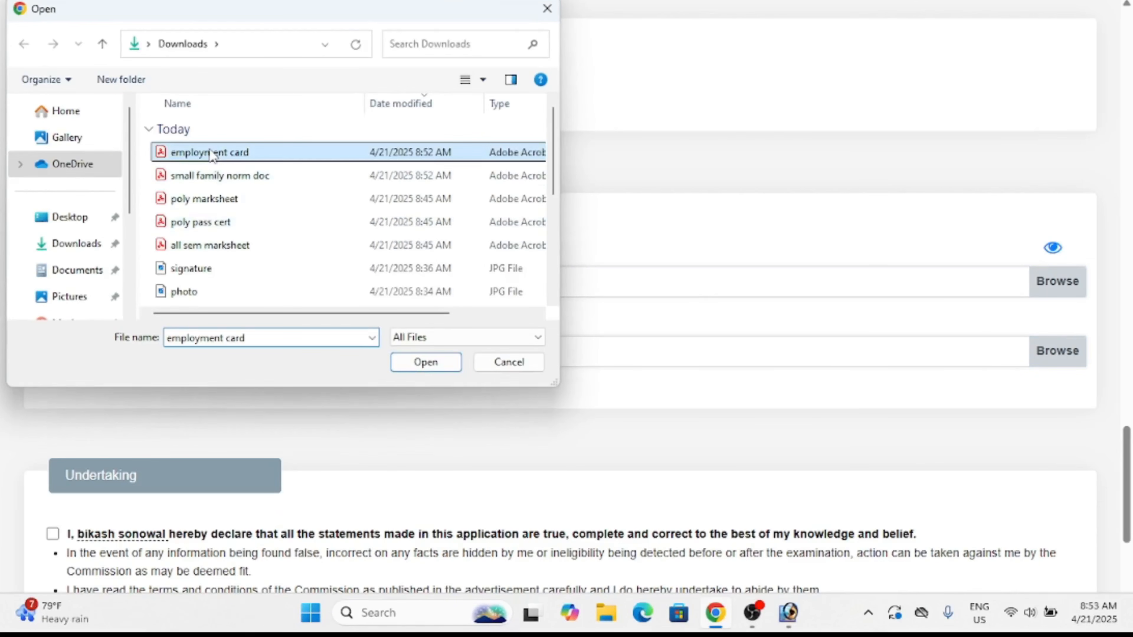
click(427, 363)
click(454, 424)
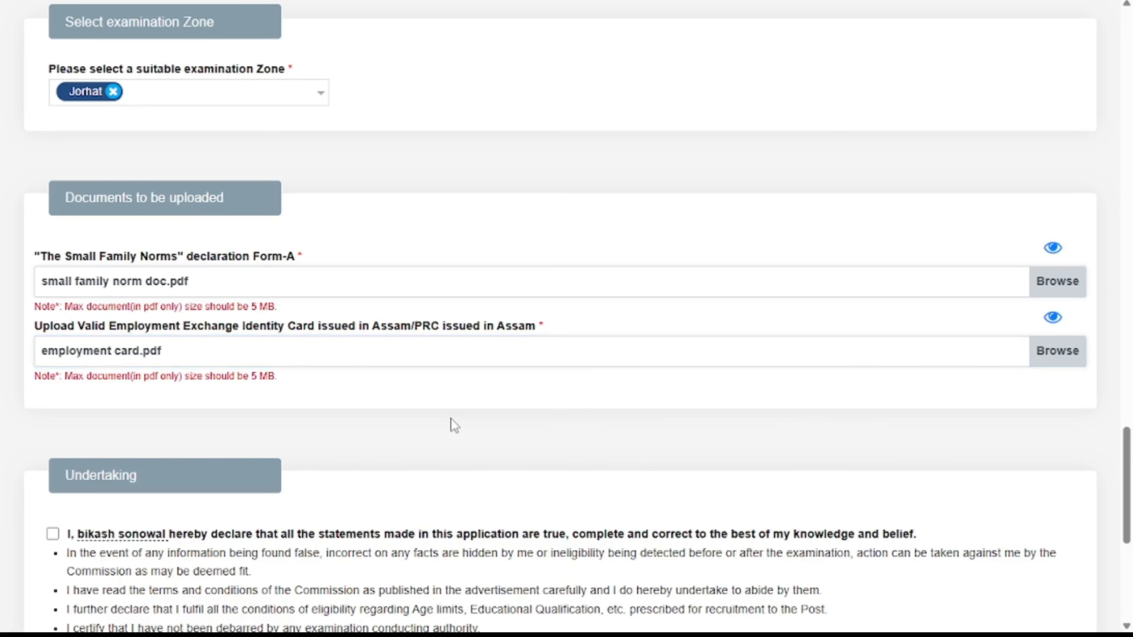
scroll(451, 419, down, 5)
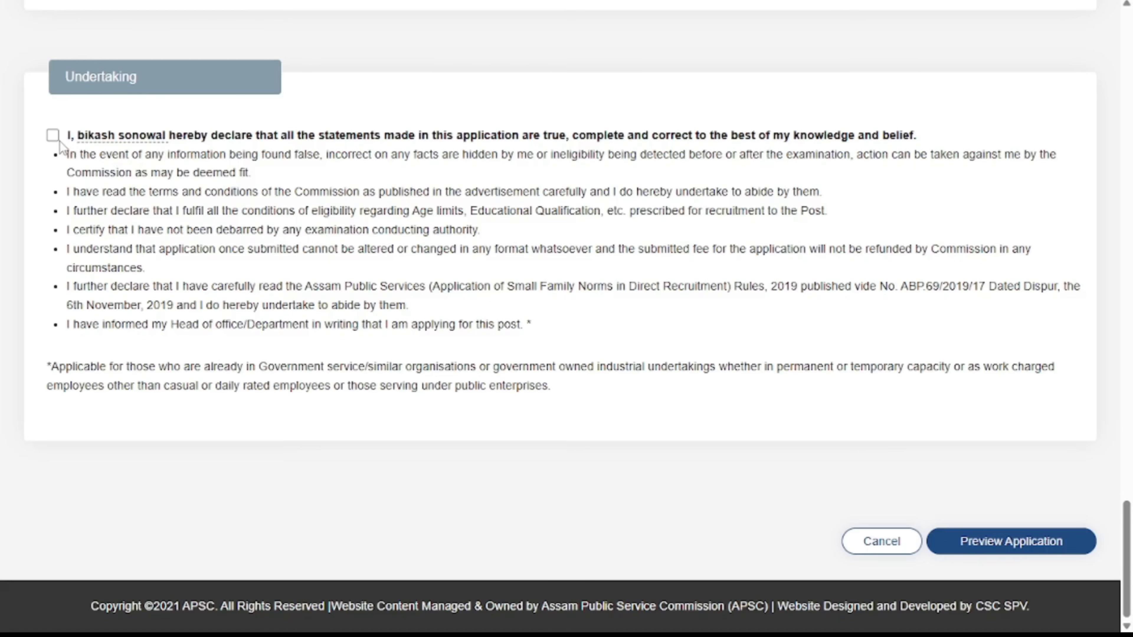
Accept the undertaking, preview the application, and submit it with confirmation
click(53, 135)
click(956, 539)
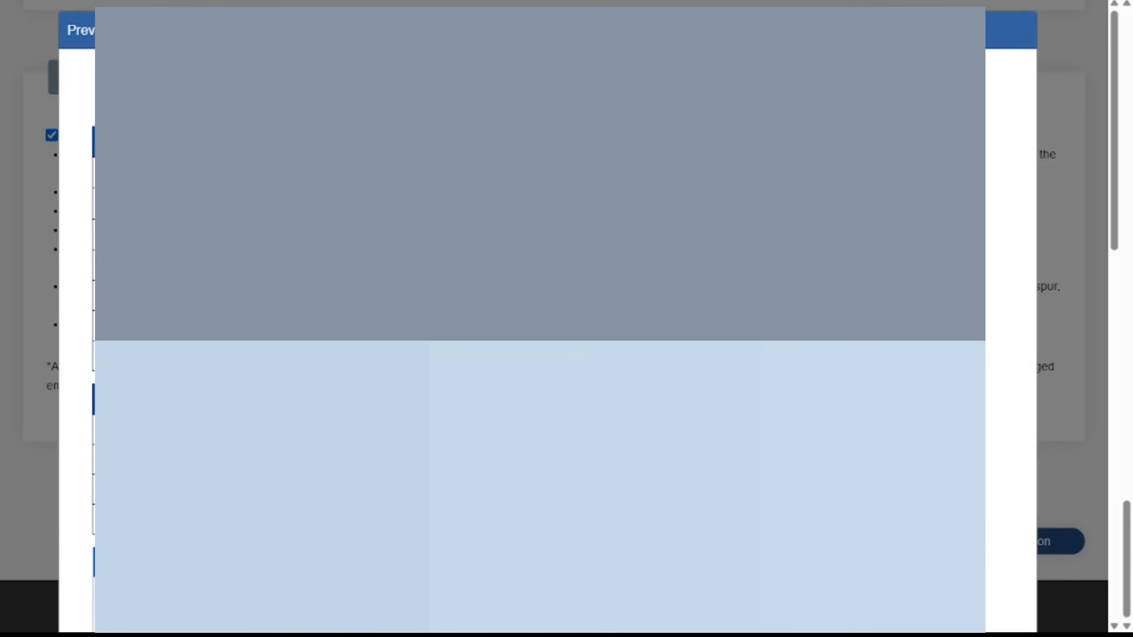
scroll(540, 313, down, 10)
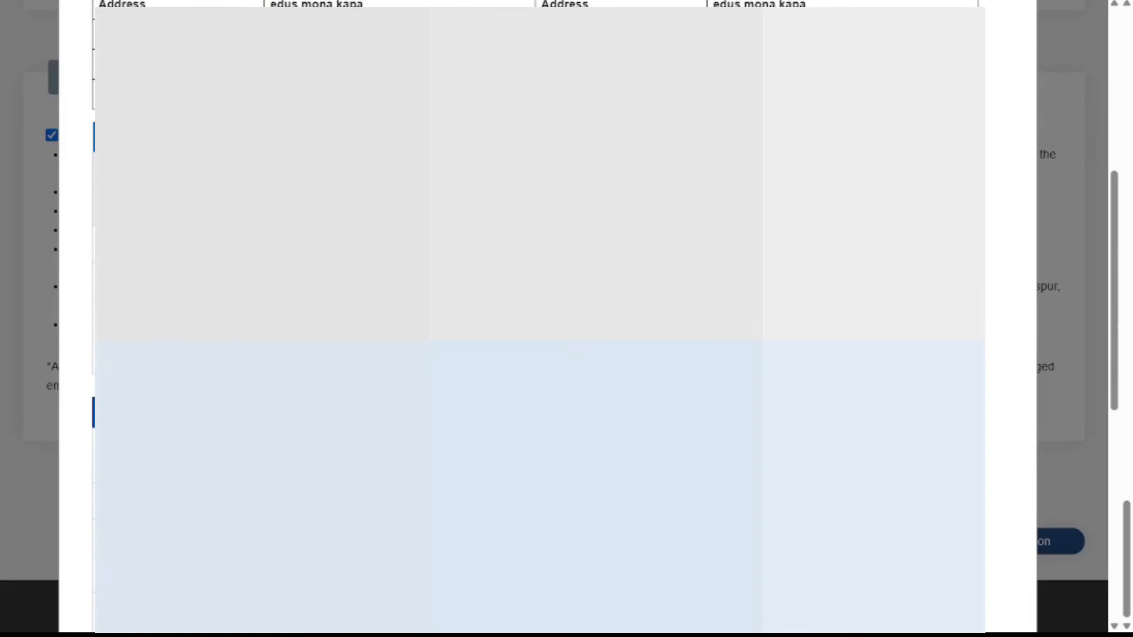
scroll(539, 313, down, 8)
click(973, 595)
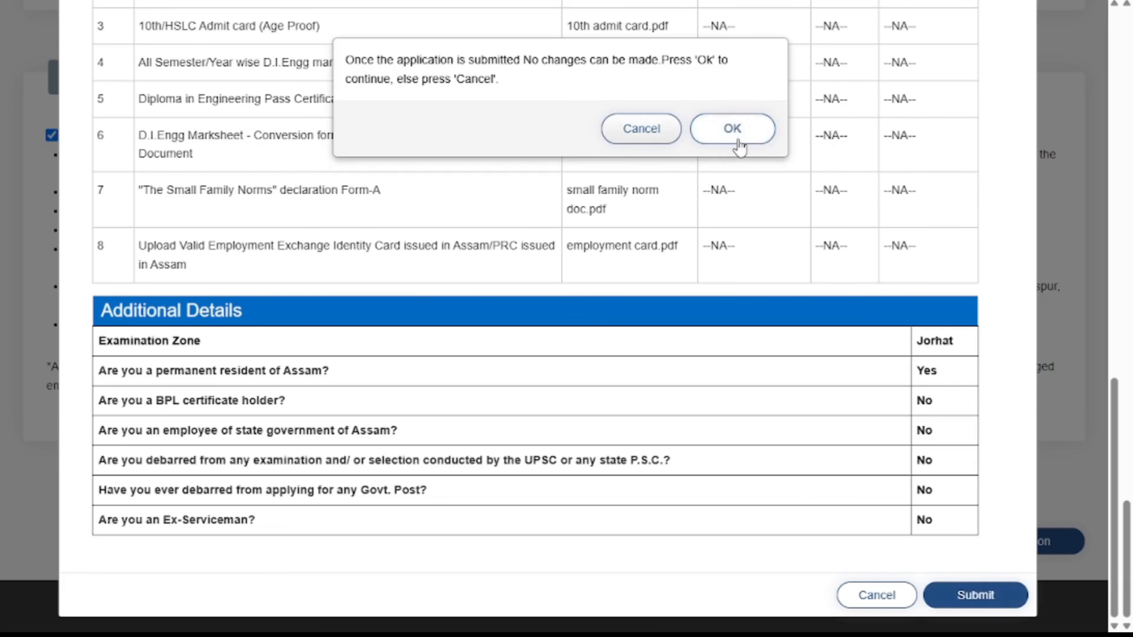
click(732, 128)
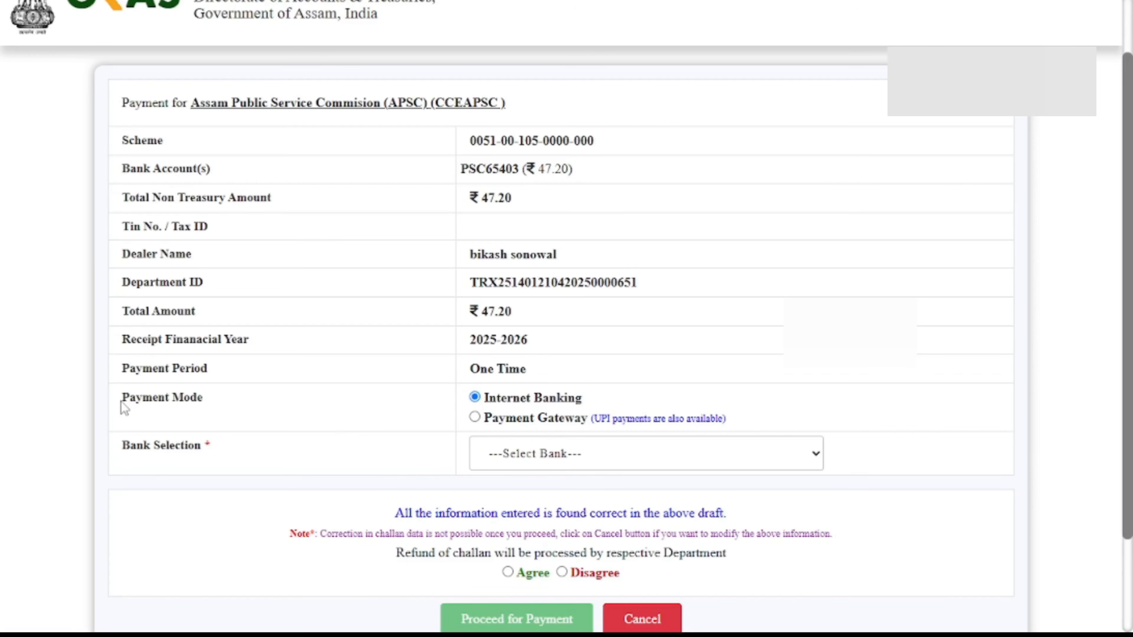
Choose Payment Gateway as the payment mode with CANARA BANK PG as the bank
drag(121, 401, 205, 404)
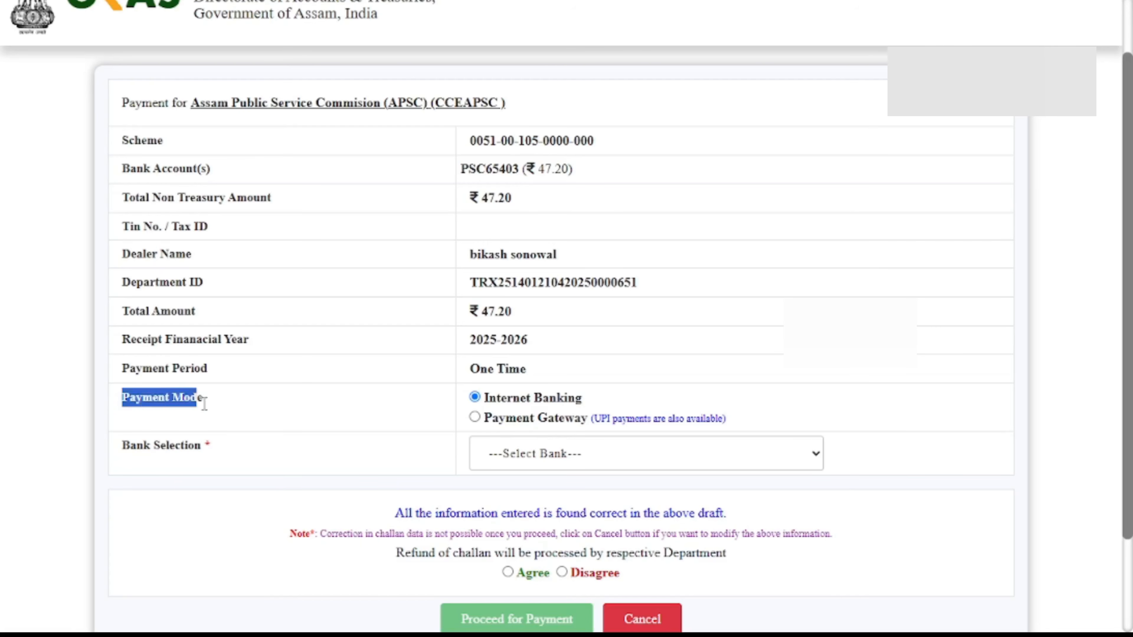
click(475, 418)
click(633, 460)
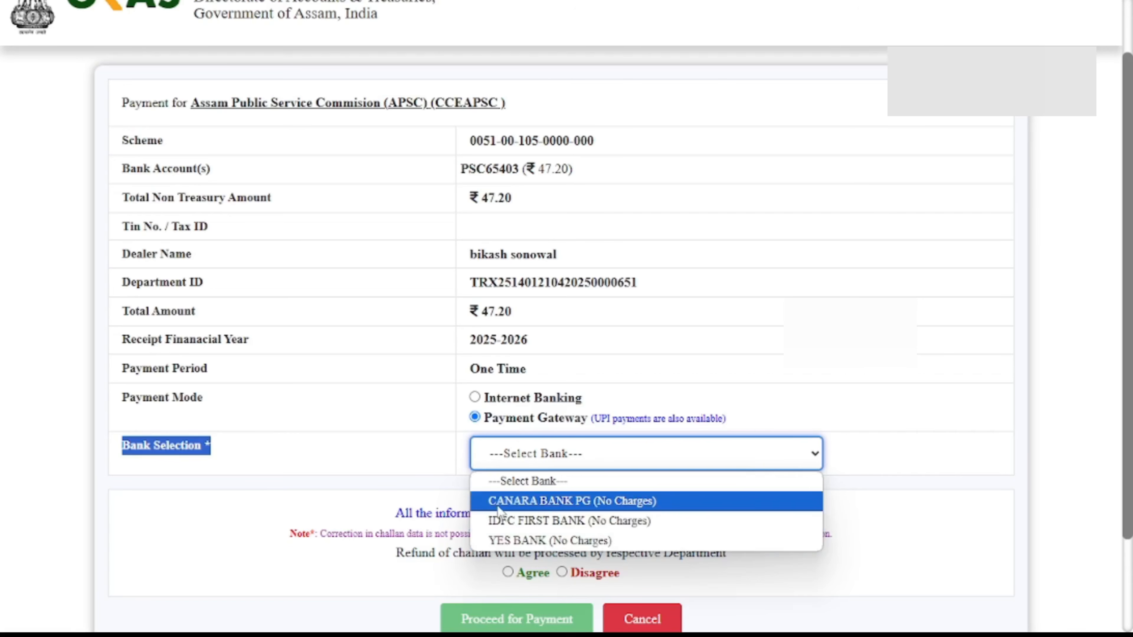
click(595, 502)
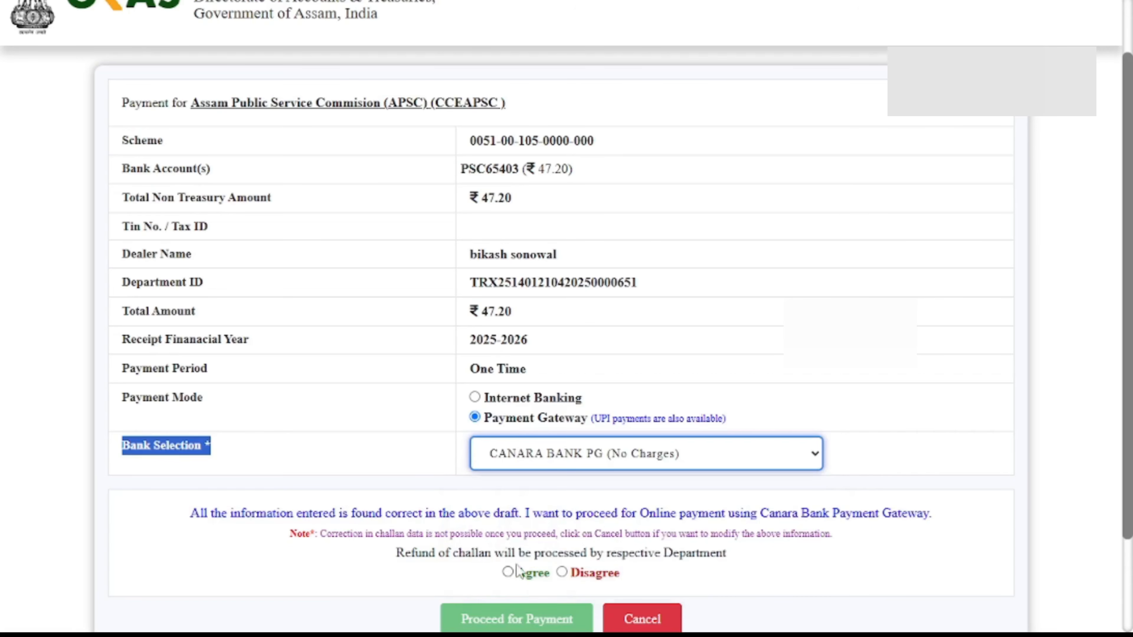
Agree to the challan terms, proceed for payment, and acknowledge the GRN notice
scroll(595, 507, down, 3)
click(431, 460)
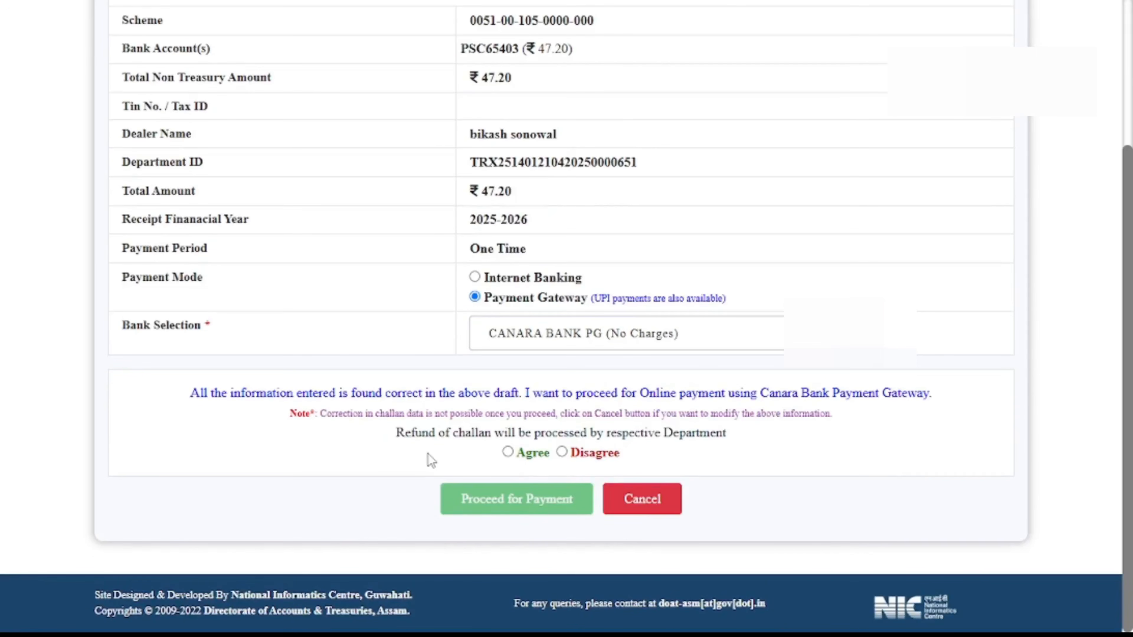
click(507, 452)
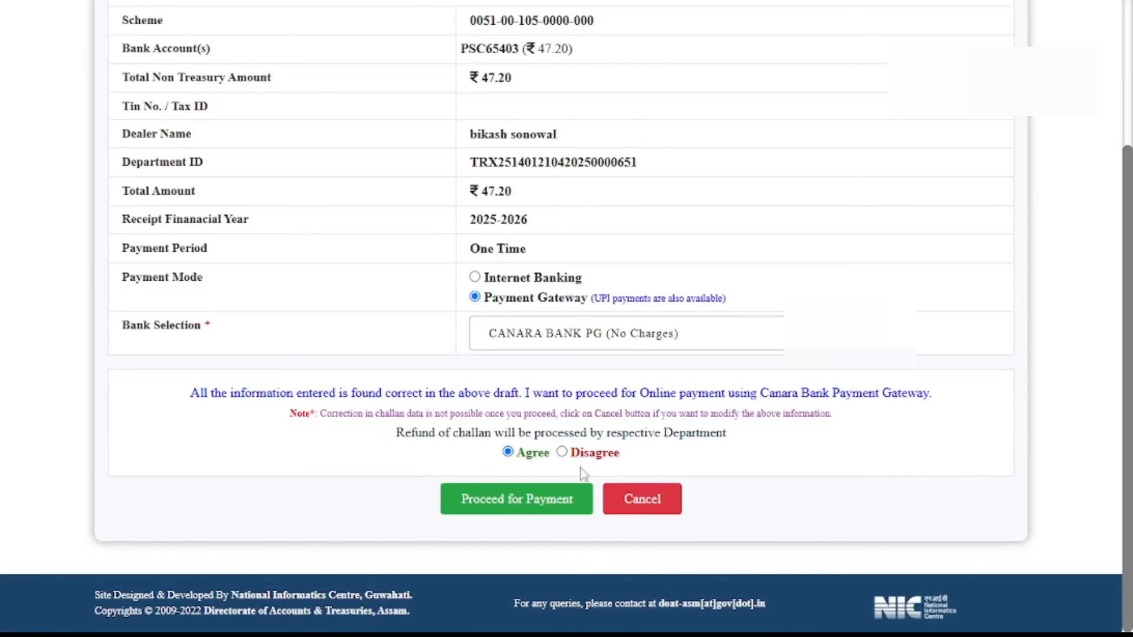
click(524, 501)
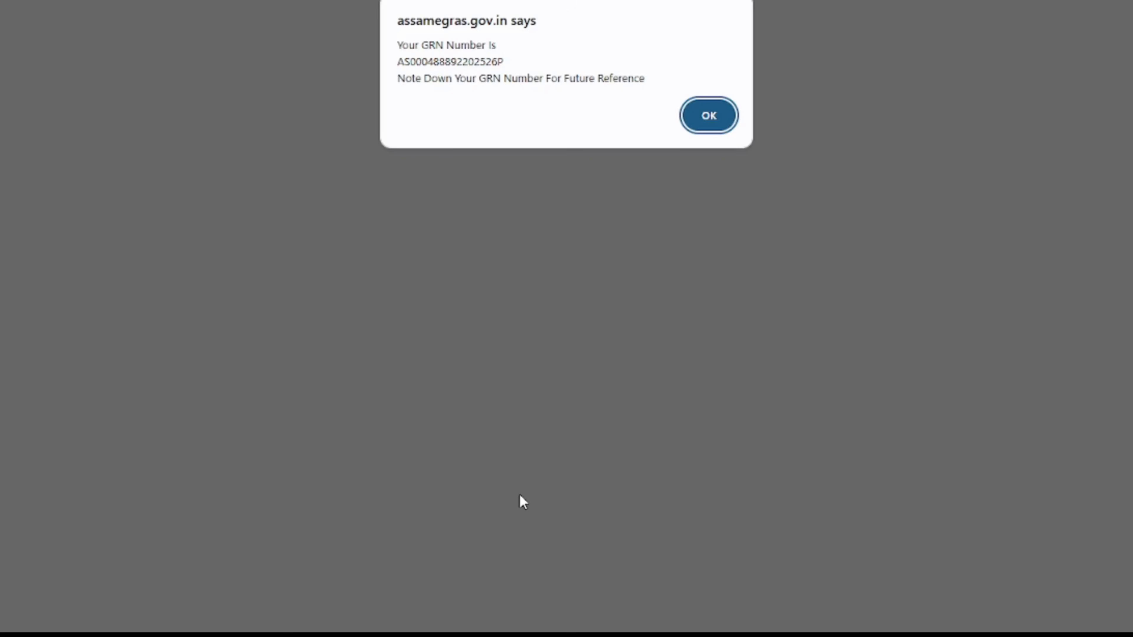
click(724, 121)
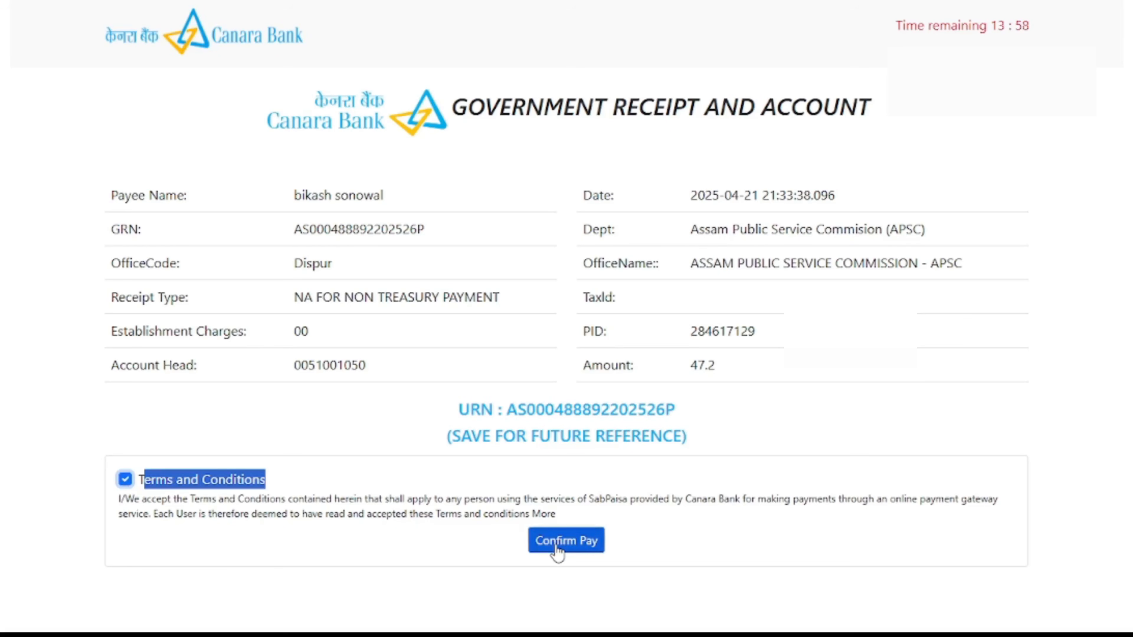
Confirm the Canara Bank payment and pay ₹47.20 via a generated UPI QR code
click(556, 541)
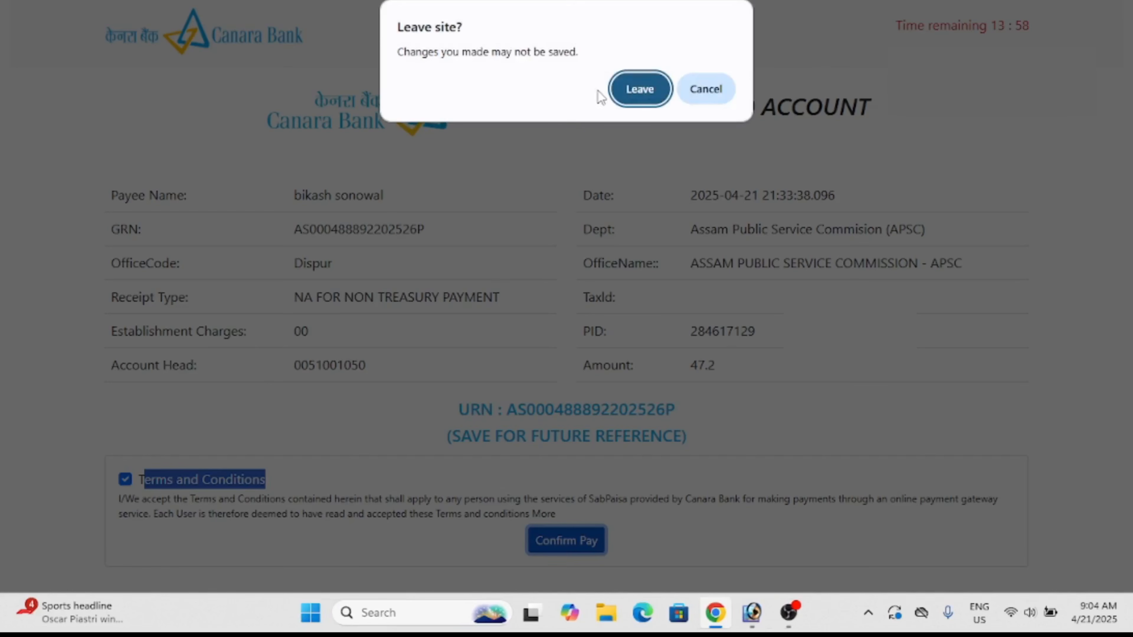
click(627, 88)
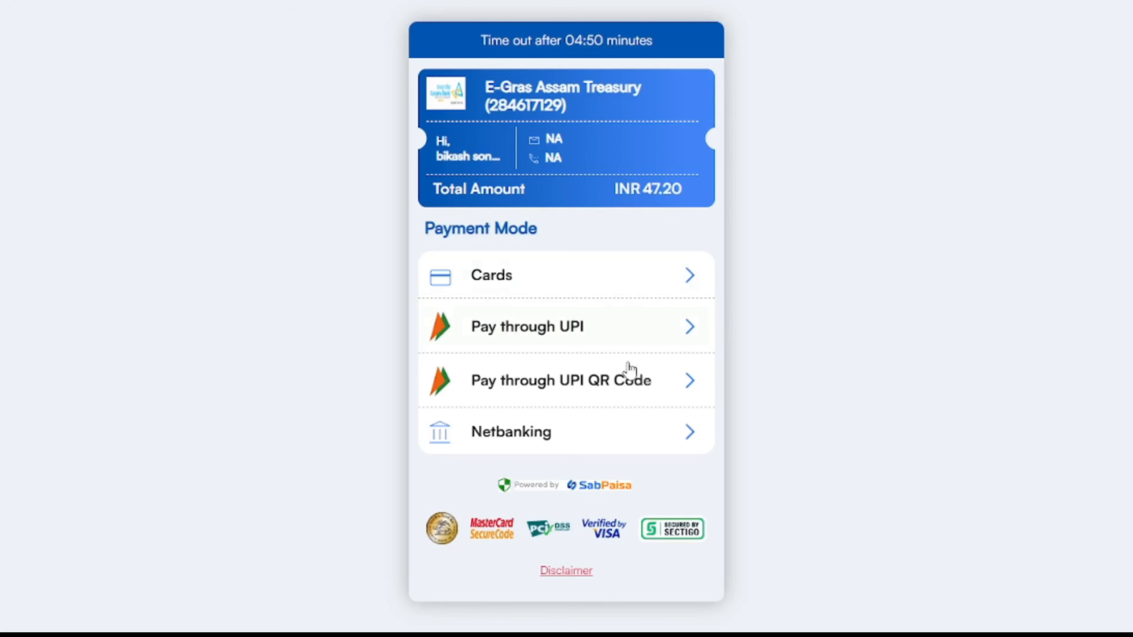
click(631, 371)
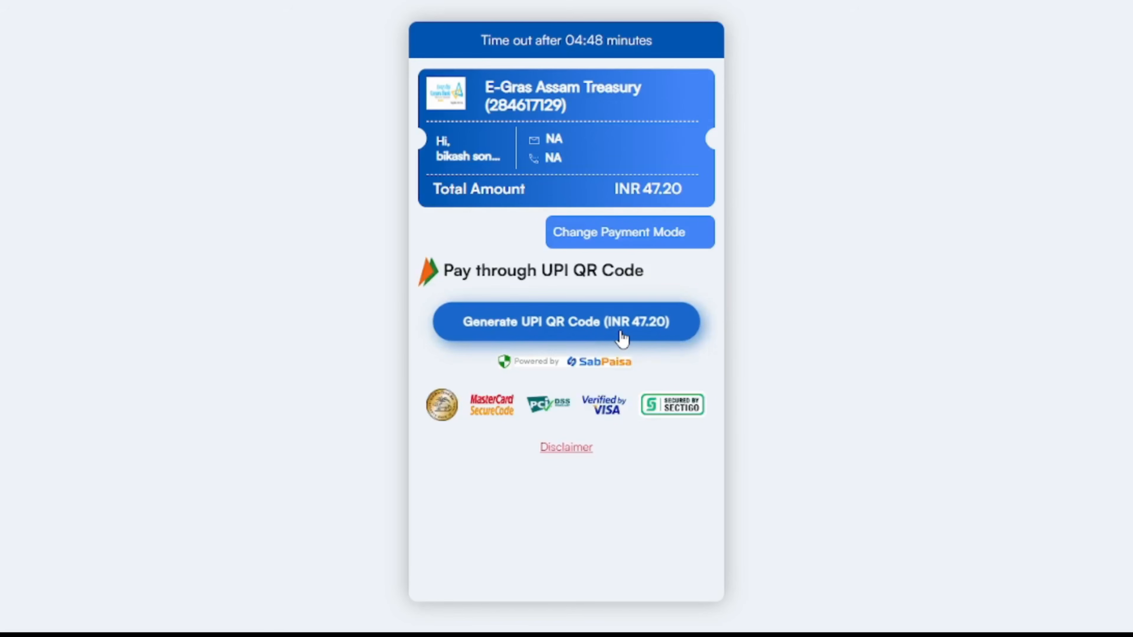
click(620, 331)
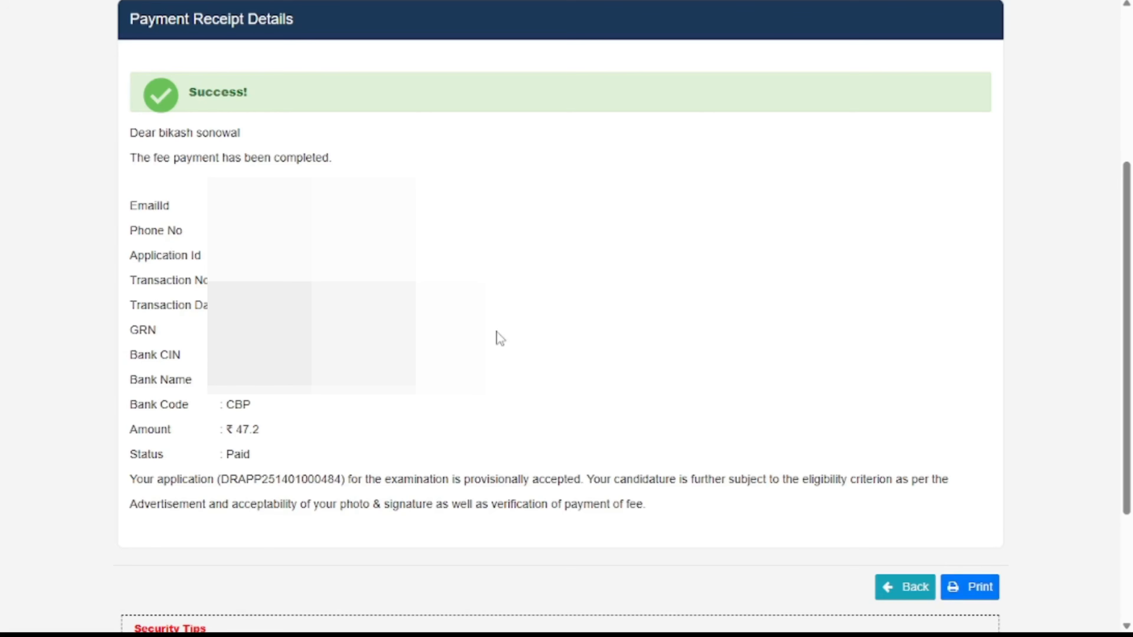
Open the Junior Engineer (Civil) application from My Applications and verify its ₹47.2 fee shows Paid
scroll(496, 331, up, 5)
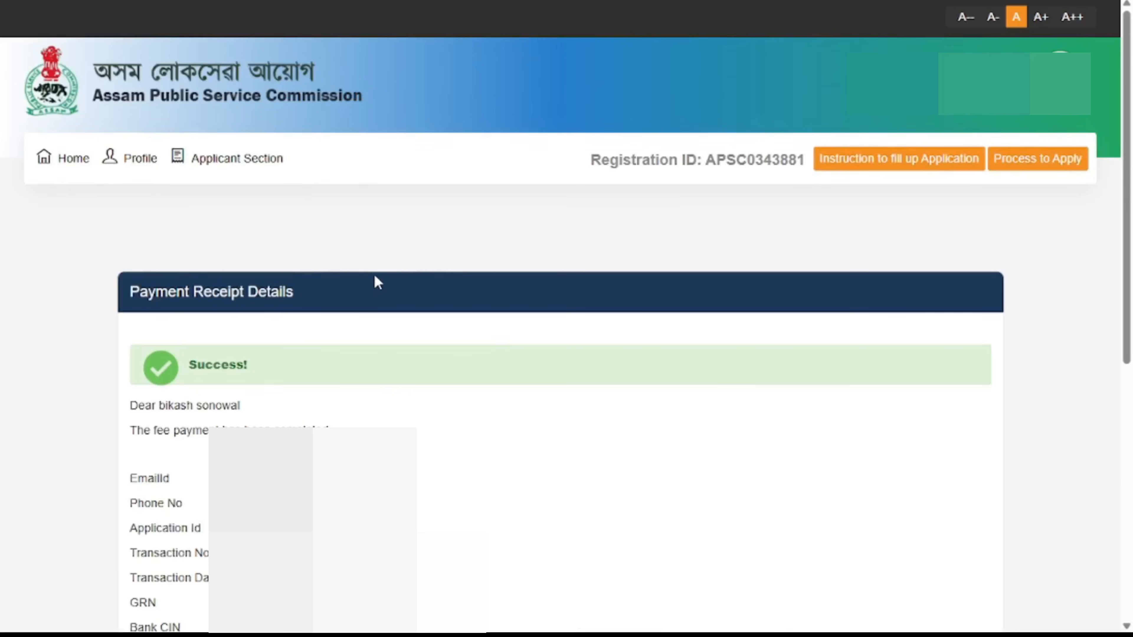
mouse_move(235, 174)
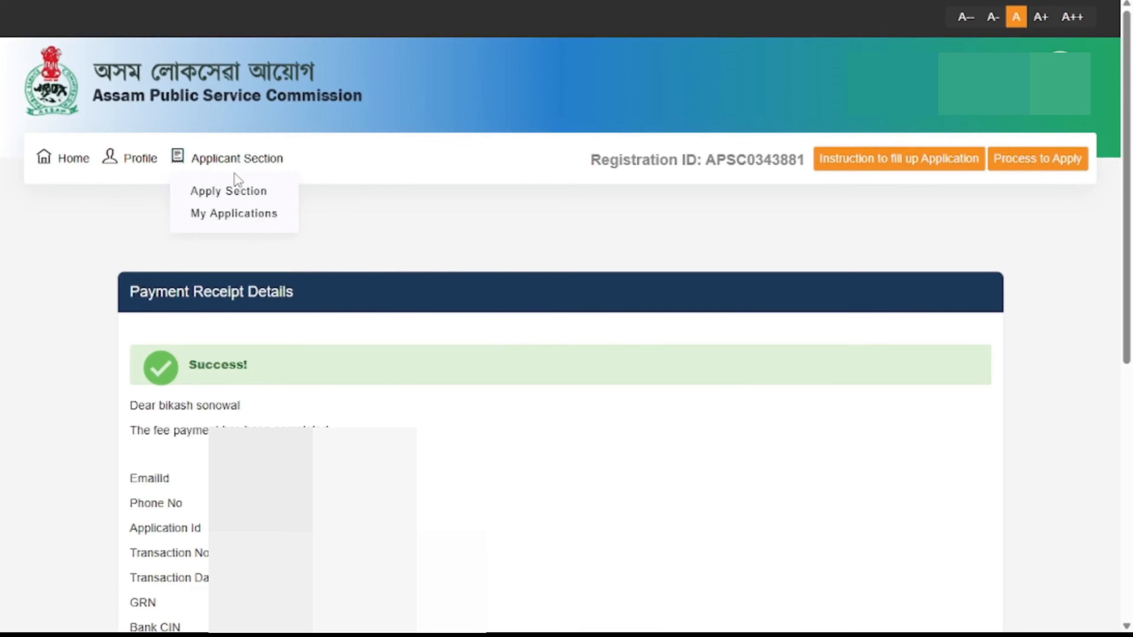
click(250, 208)
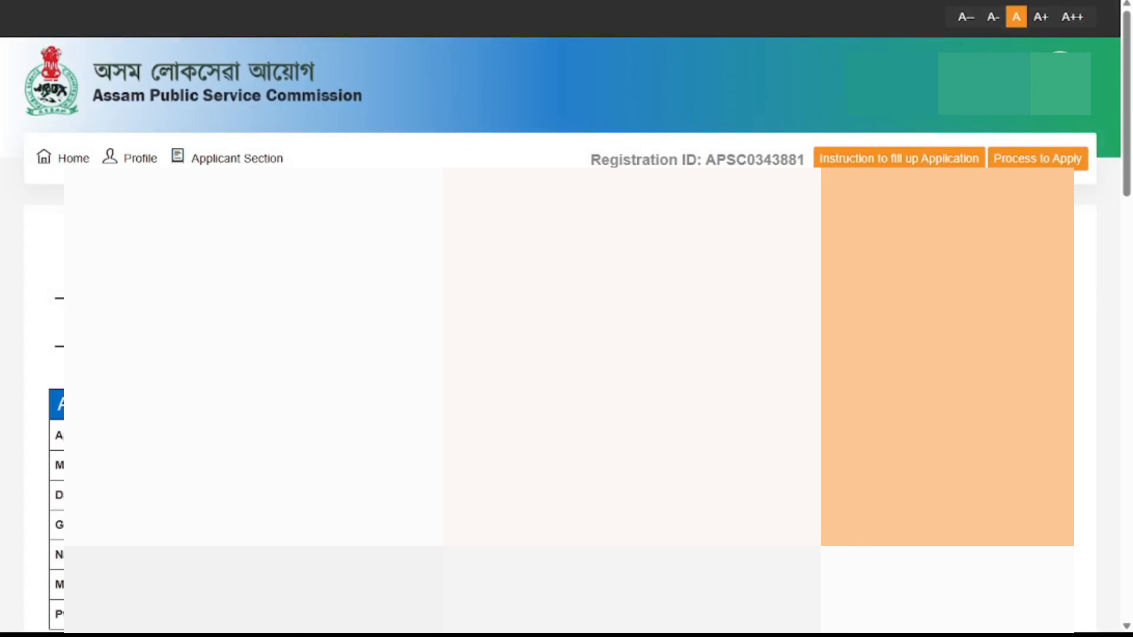
scroll(566, 358, down, 20)
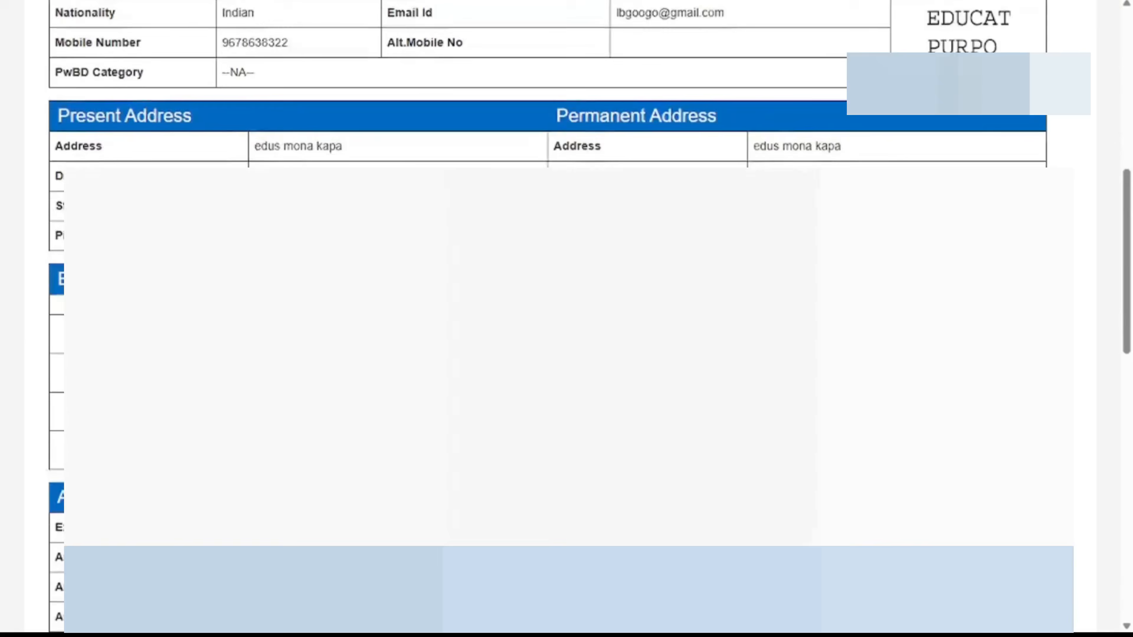
scroll(1034, 591, down, 5)
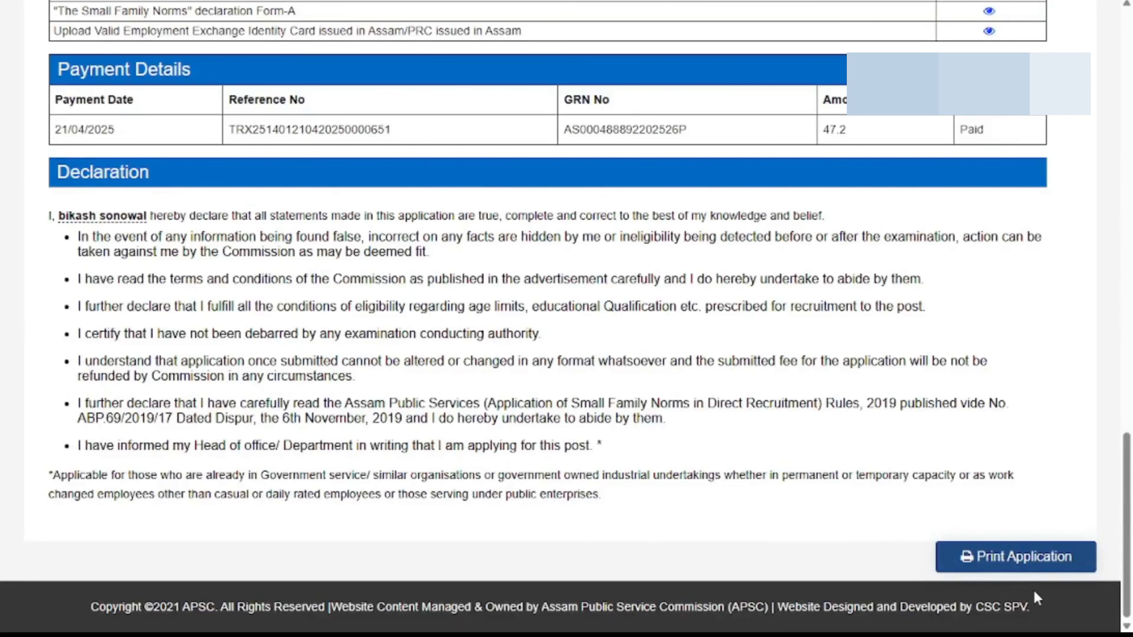